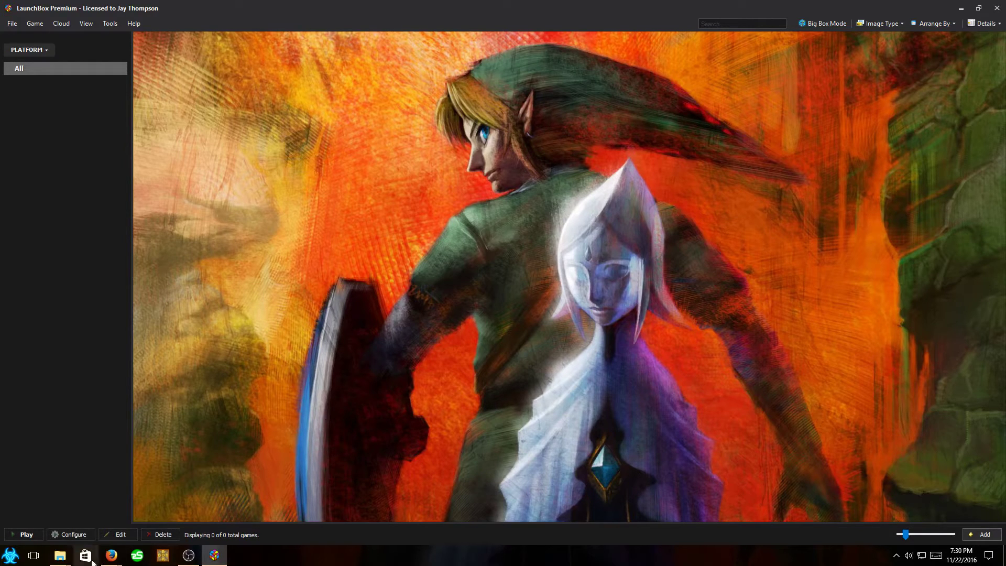
Switch to File Explorer, show the root of FreeAgent Drive (E:) with the Launchbox folder, and return to LaunchBox.
{"action": "mouse_move", "coordinate": [59, 562]}
{"action": "left_click", "coordinate": [36, 472]}
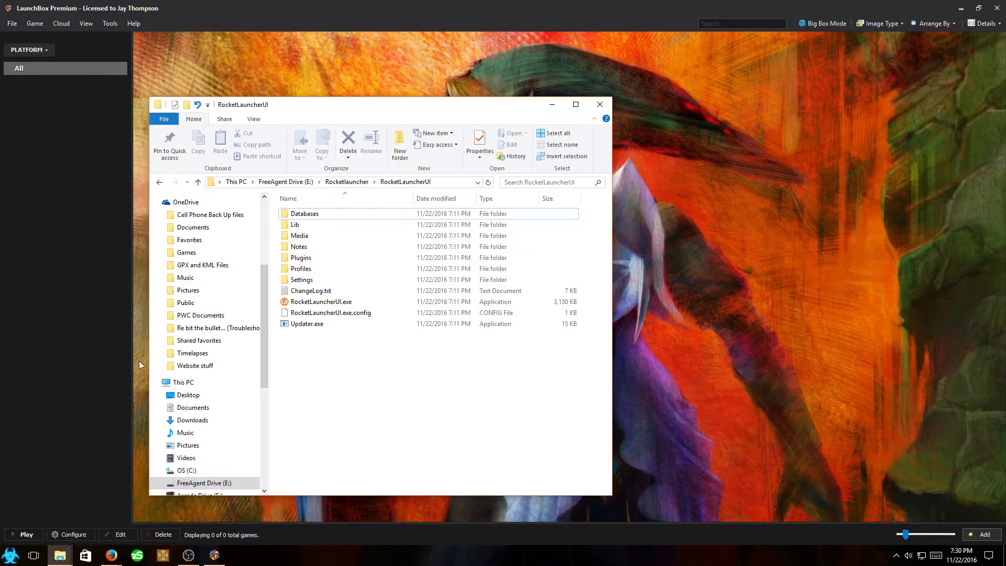
{"action": "left_click", "coordinate": [286, 181]}
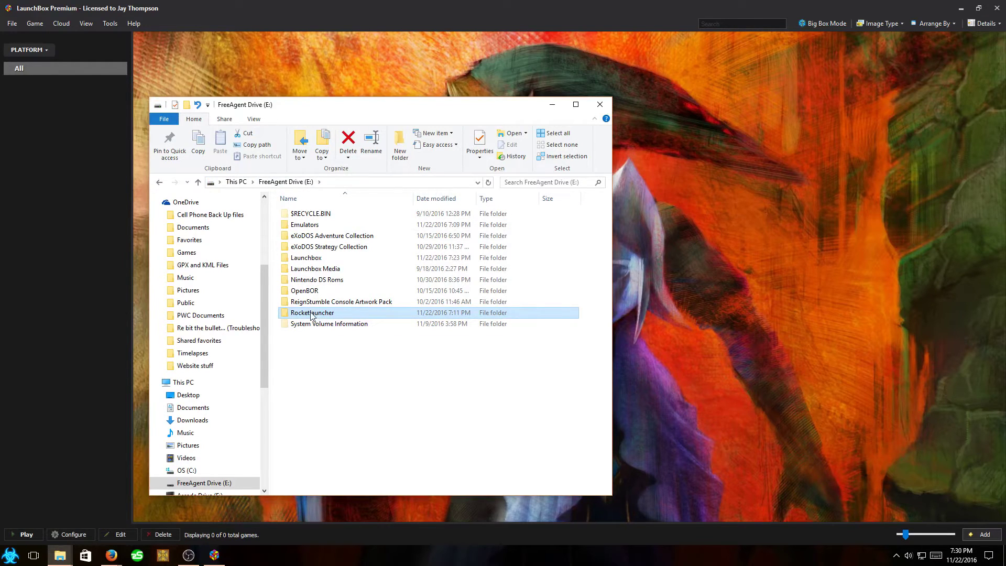
{"action": "left_click", "coordinate": [313, 257]}
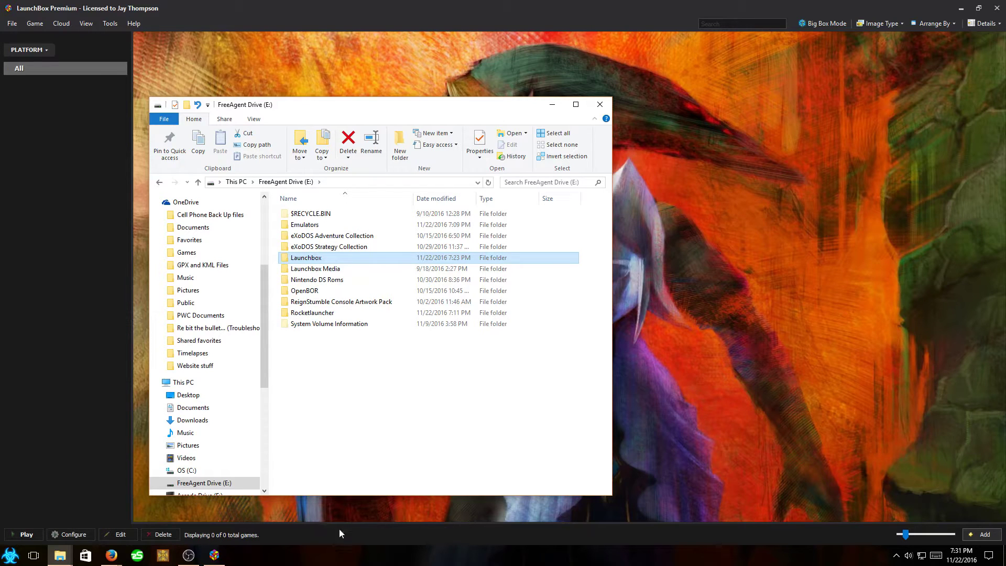
{"action": "left_click", "coordinate": [649, 304]}
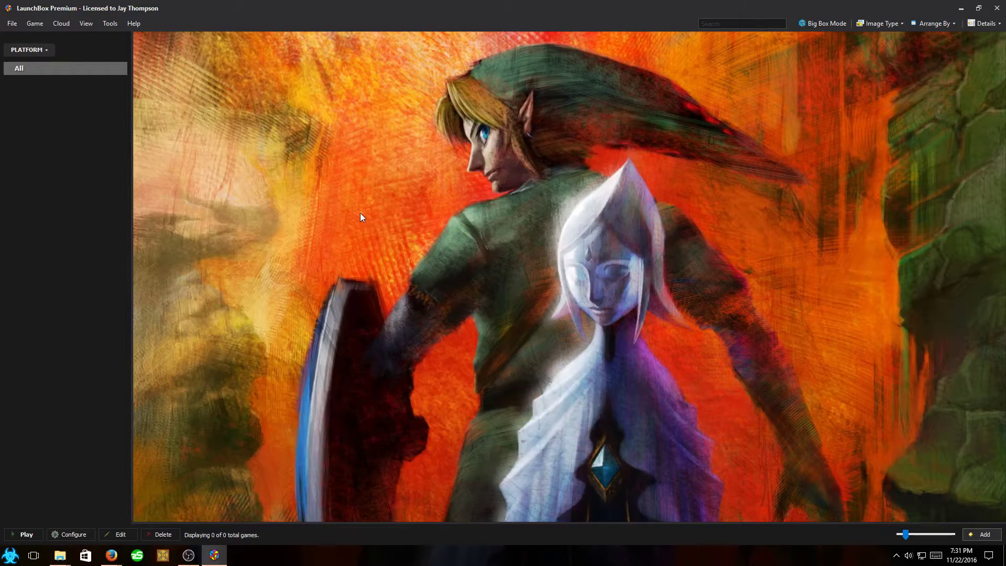
{"action": "left_click", "coordinate": [109, 24]}
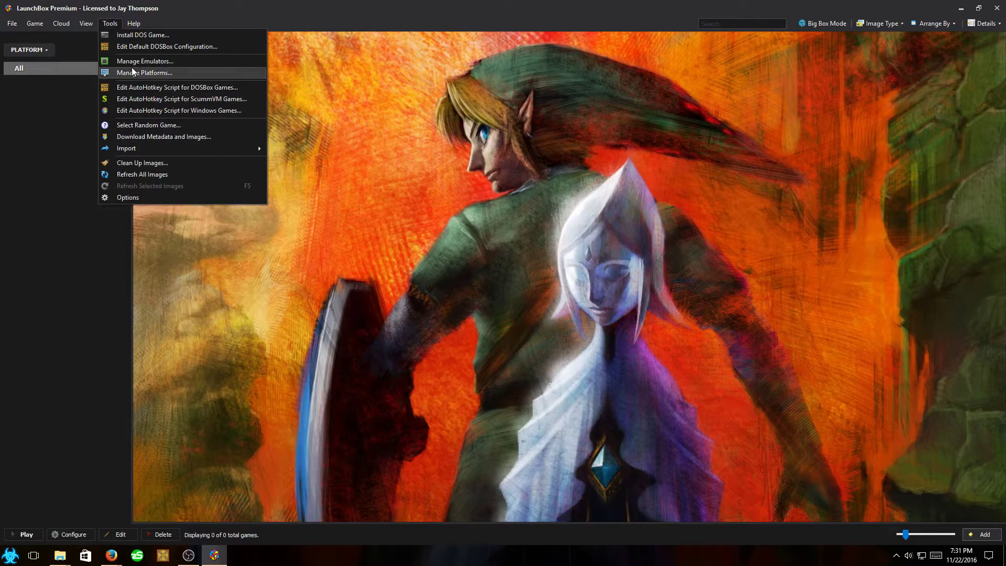
{"action": "mouse_move", "coordinate": [136, 146]}
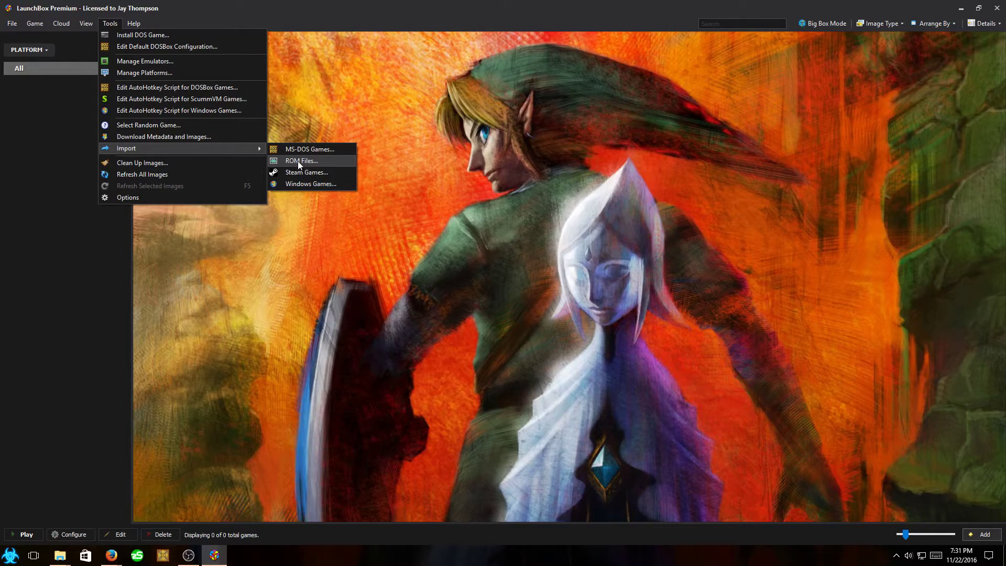
{"action": "left_click", "coordinate": [275, 554]}
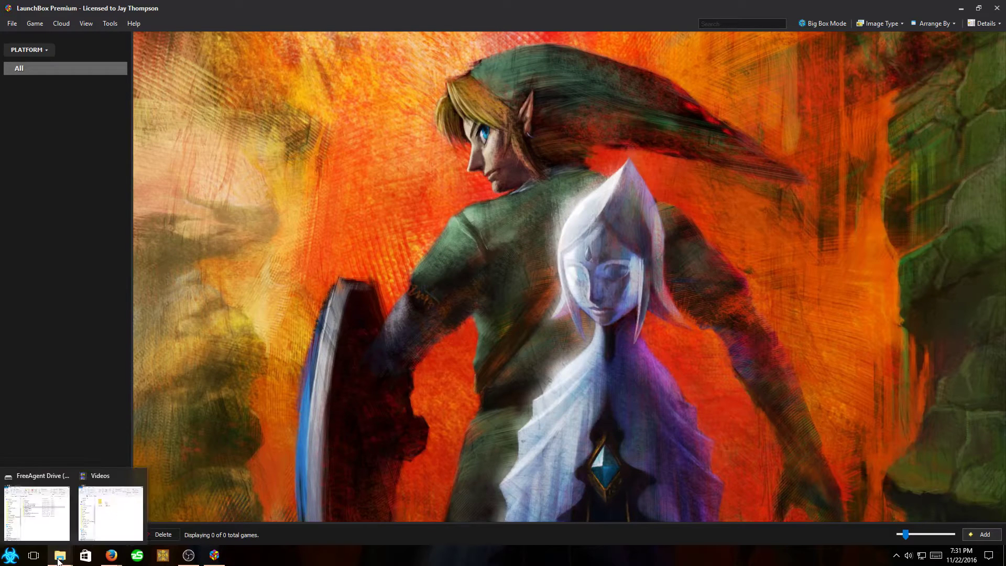
Switch to File Explorer, locate RocketLauncher.exe in the Rocketlauncher folder on drive E:, and go back to the drive's root.
{"action": "left_click", "coordinate": [42, 480]}
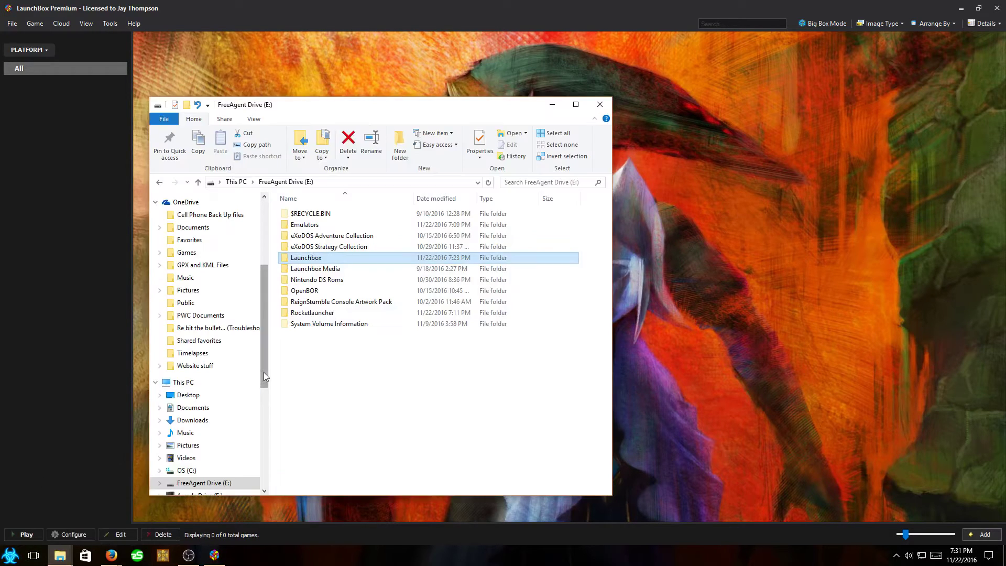
{"action": "double_click", "coordinate": [312, 313]}
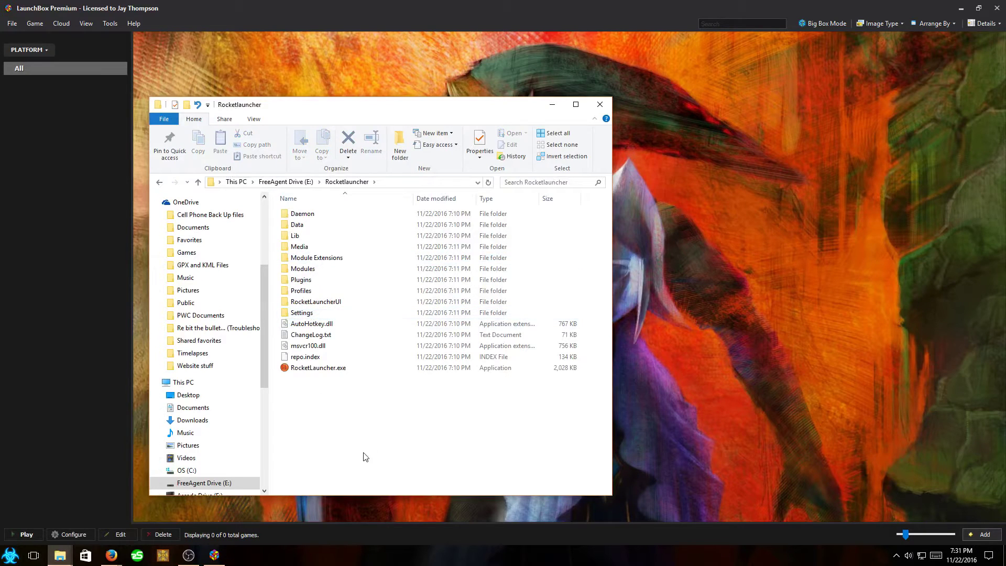
{"action": "left_click", "coordinate": [308, 370]}
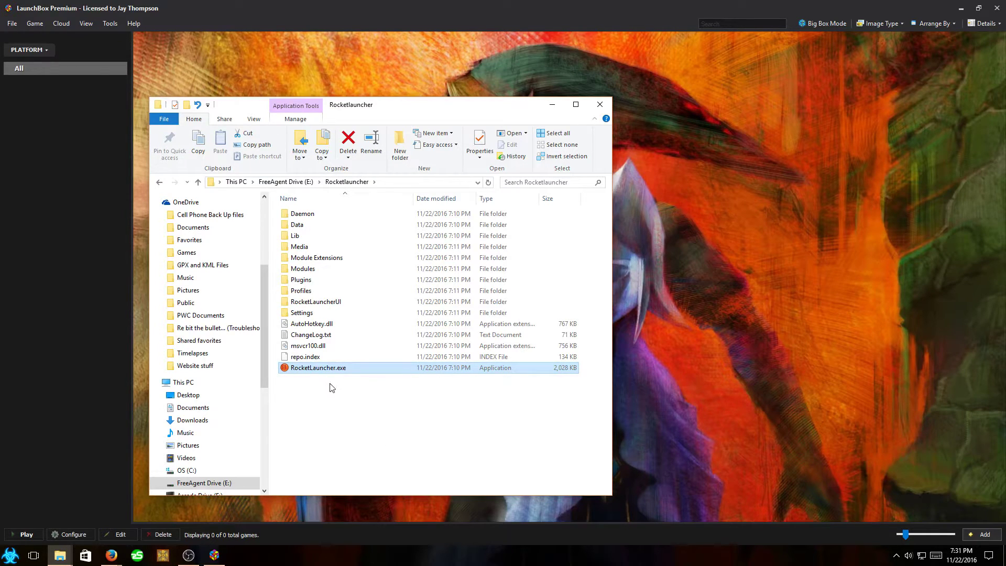
{"action": "left_click", "coordinate": [285, 181]}
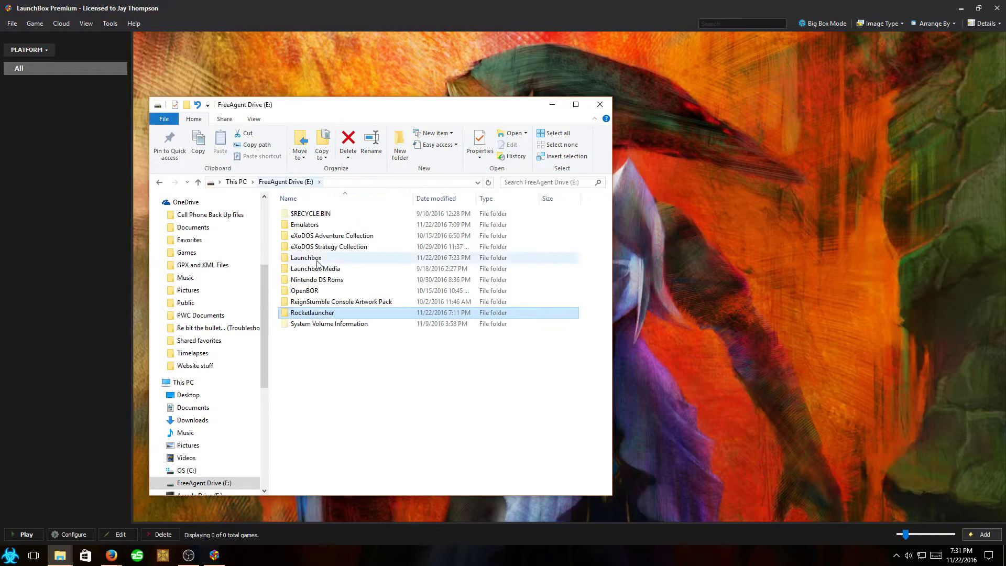
{"action": "double_click", "coordinate": [308, 315]}
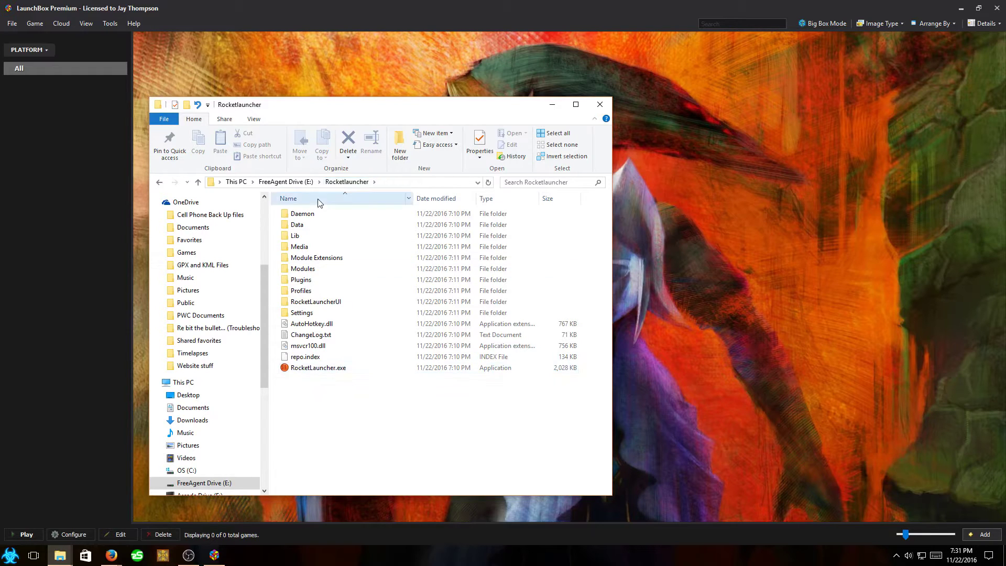
{"action": "left_click", "coordinate": [293, 182]}
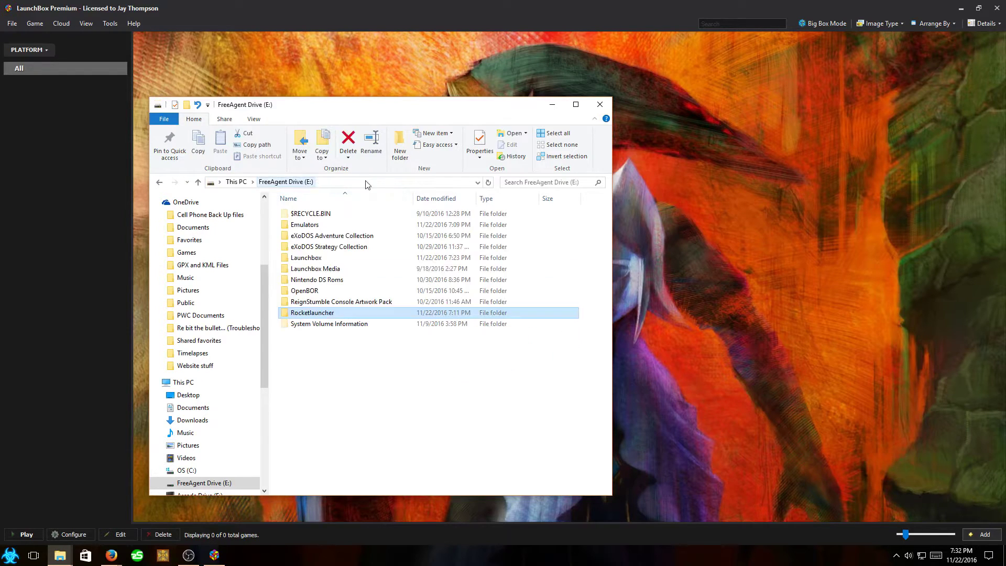
Find RocketLauncher.exe in the Rocketlauncher folder and RocketLauncherUI.exe in its RocketLauncherUI subfolder.
{"action": "double_click", "coordinate": [306, 317]}
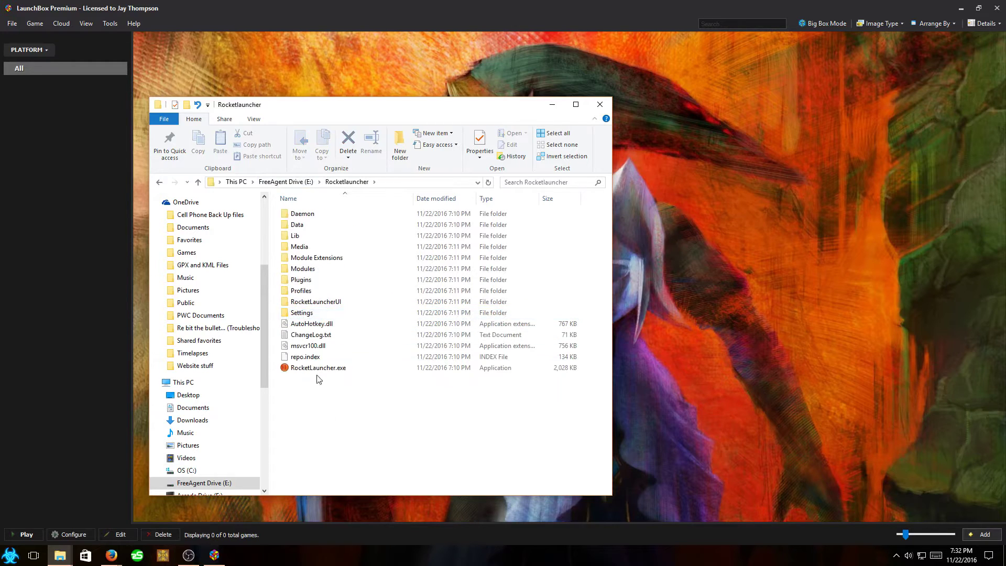
{"action": "left_click", "coordinate": [306, 372]}
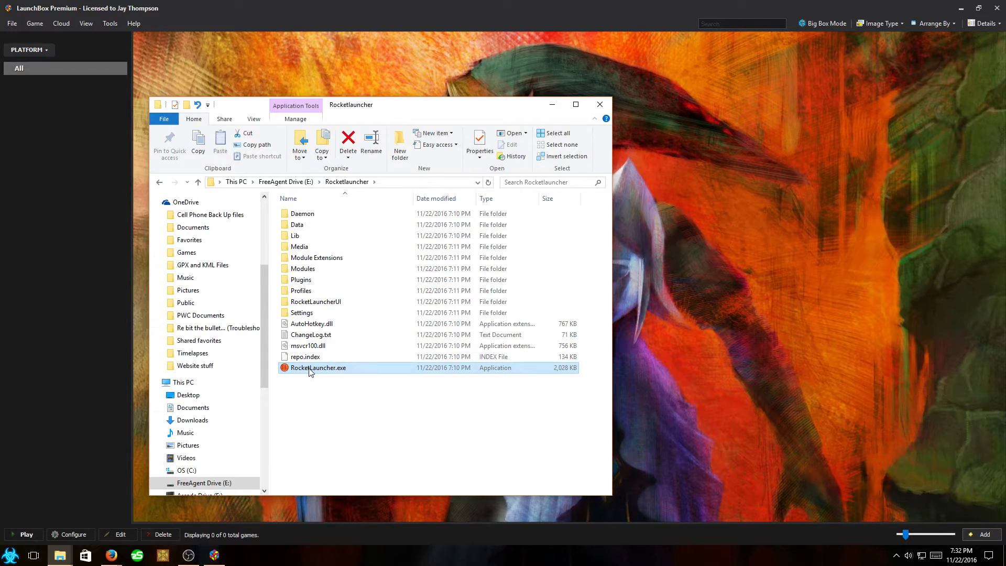
{"action": "mouse_move", "coordinate": [309, 370]}
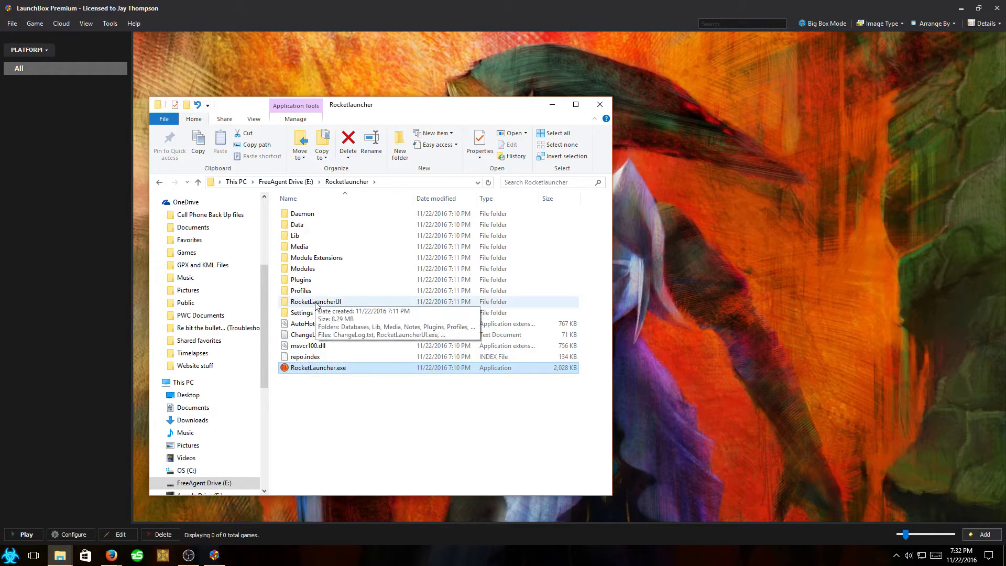
{"action": "double_click", "coordinate": [320, 303]}
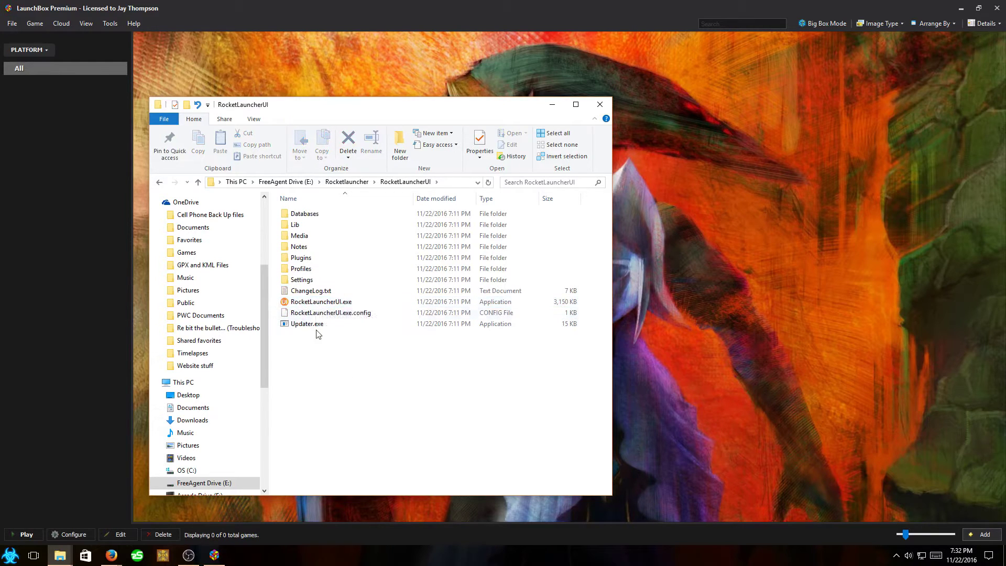
{"action": "left_click", "coordinate": [314, 304]}
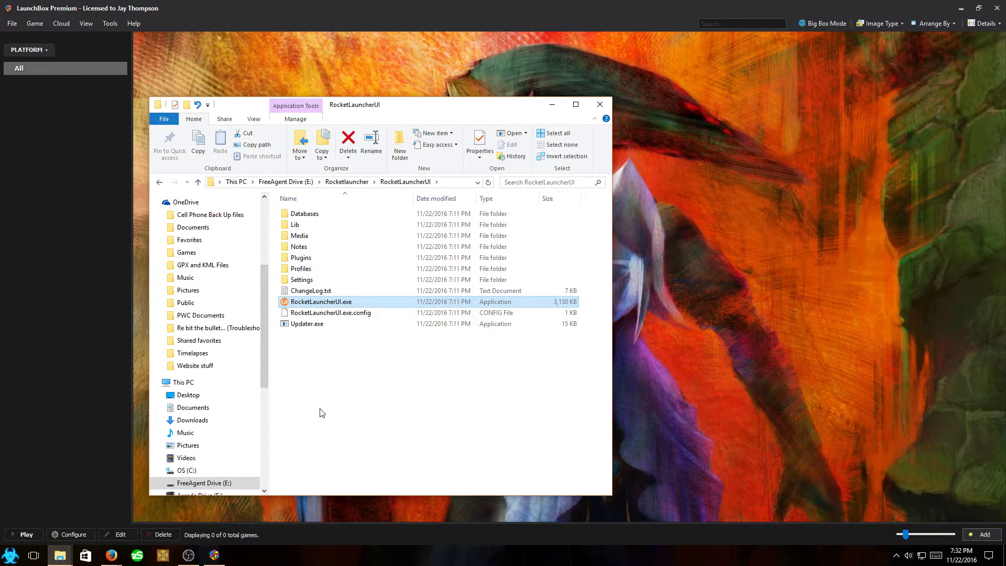
Switch to Firefox and review the RocketLauncher v1.2.0.0 (Full Install) download page, including its mirrors, description and archive password note.
{"action": "mouse_move", "coordinate": [112, 559]}
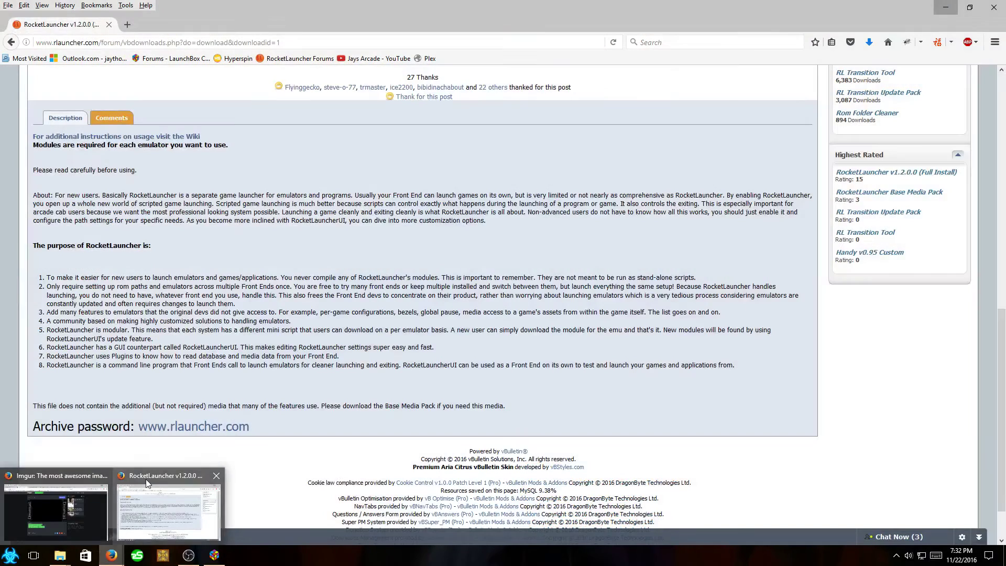
{"action": "left_click", "coordinate": [146, 479]}
{"action": "scroll", "coordinate": [367, 354], "scroll_direction": "up", "scroll_amount": 15}
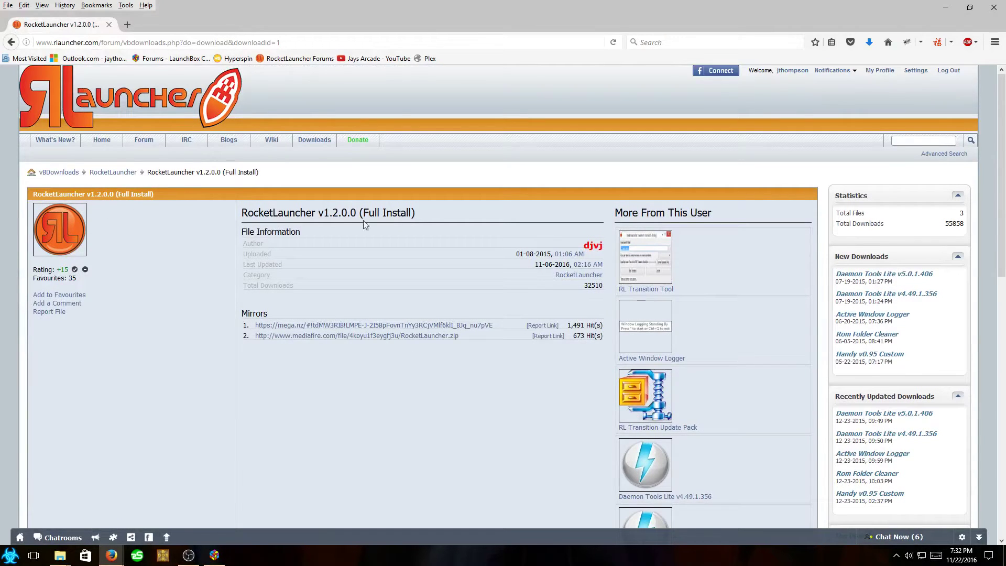
{"action": "scroll", "coordinate": [337, 394], "scroll_direction": "down", "scroll_amount": 10}
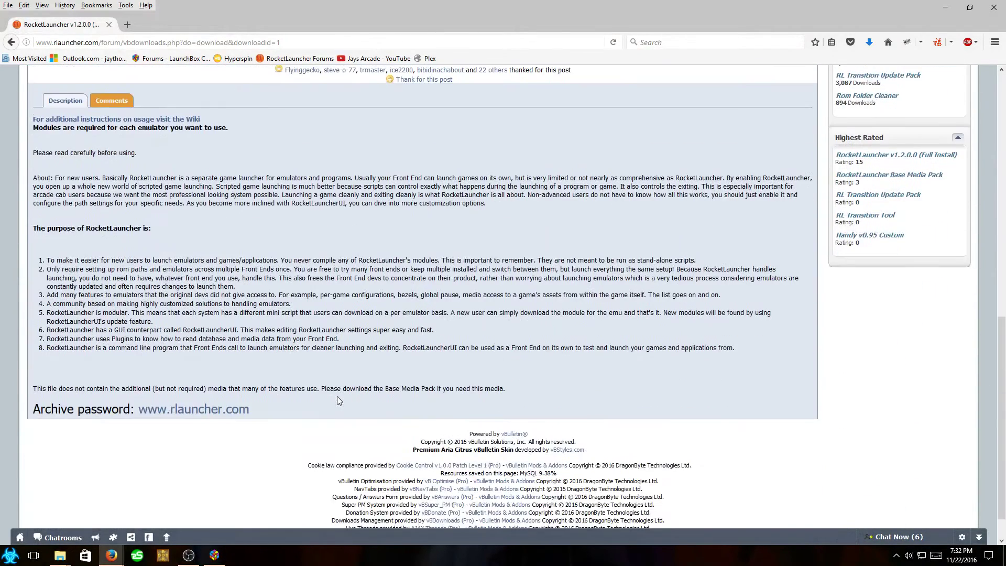
{"action": "scroll", "coordinate": [337, 396], "scroll_direction": "down", "scroll_amount": 2}
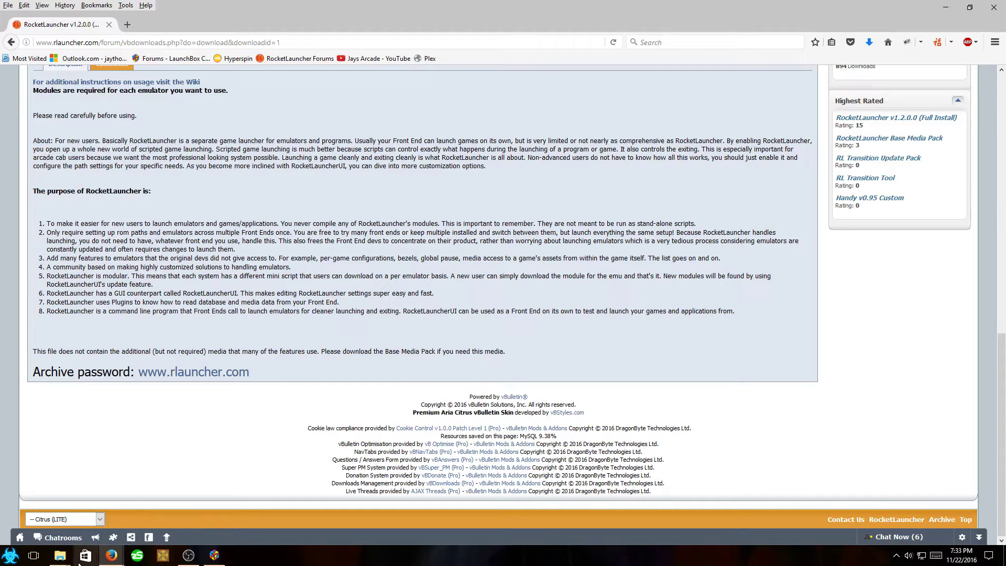
Switch back to File Explorer and go up from the RocketLauncherUI folder to the root of drive E:.
{"action": "left_click", "coordinate": [60, 556]}
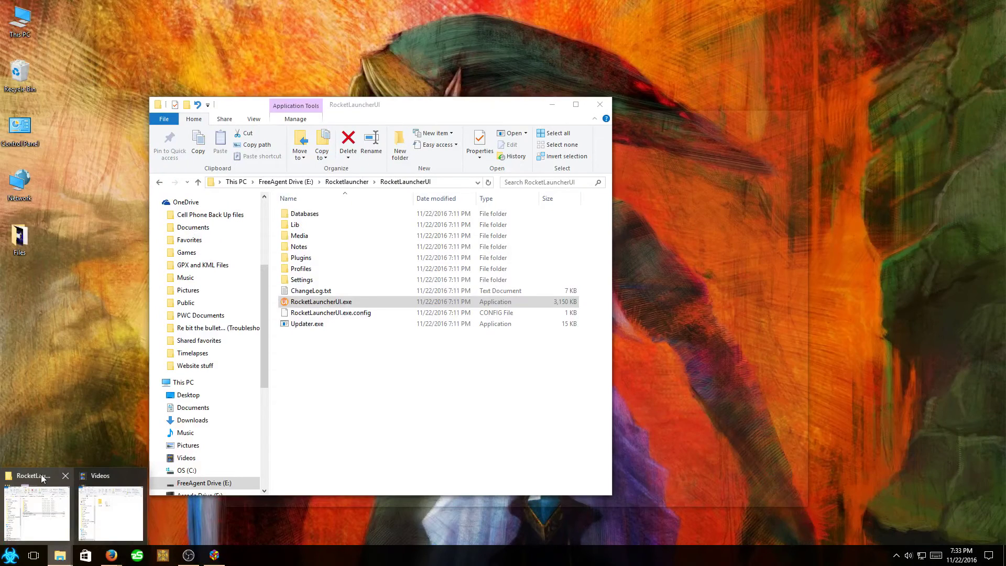
{"action": "left_click", "coordinate": [47, 479]}
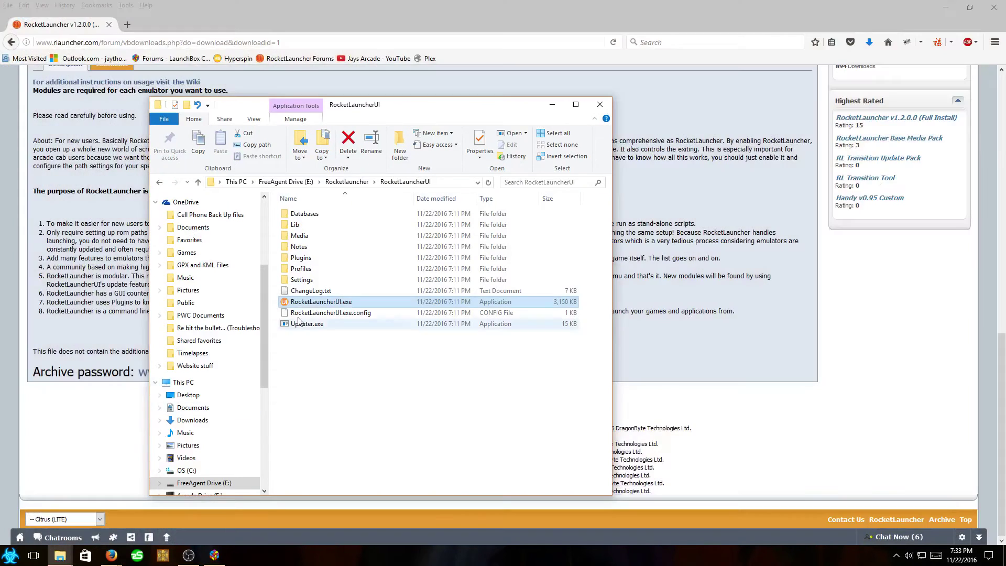
{"action": "left_click", "coordinate": [346, 182]}
{"action": "left_click", "coordinate": [283, 183]}
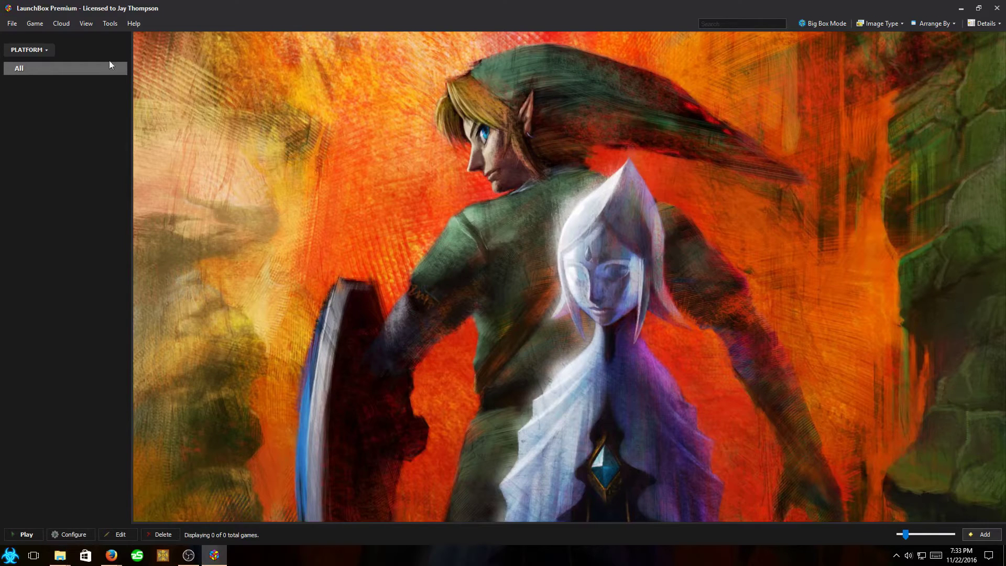
Start the ROM files import wizard in LaunchBox and continue past the welcome page to the file selection.
{"action": "left_click", "coordinate": [104, 24]}
{"action": "mouse_move", "coordinate": [139, 148]}
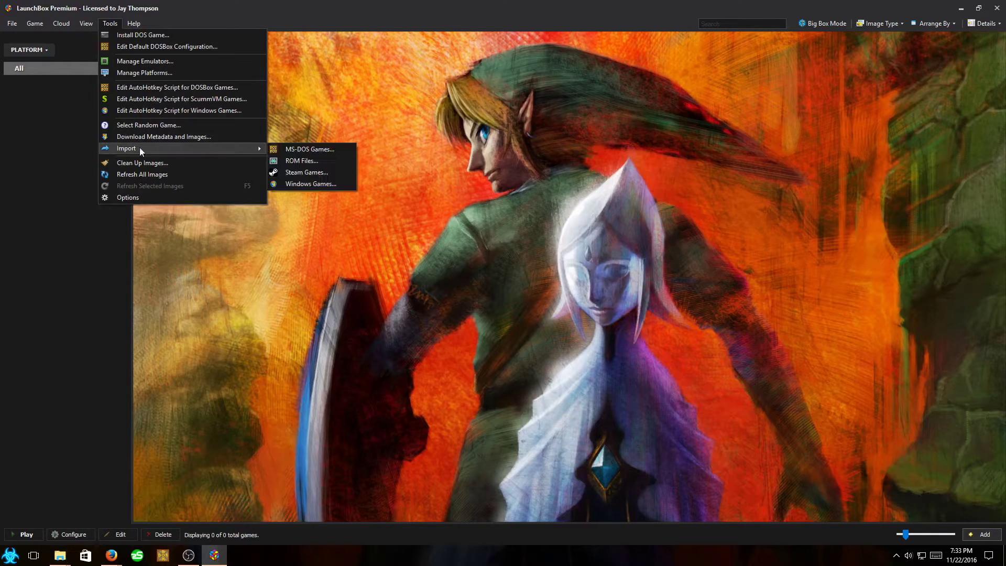
{"action": "left_click", "coordinate": [300, 160]}
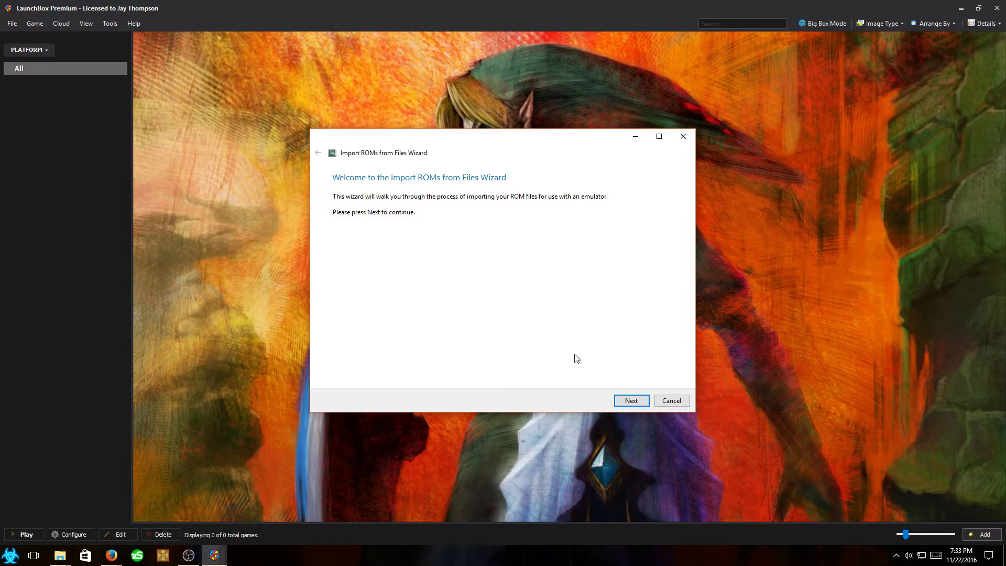
{"action": "left_click", "coordinate": [631, 401]}
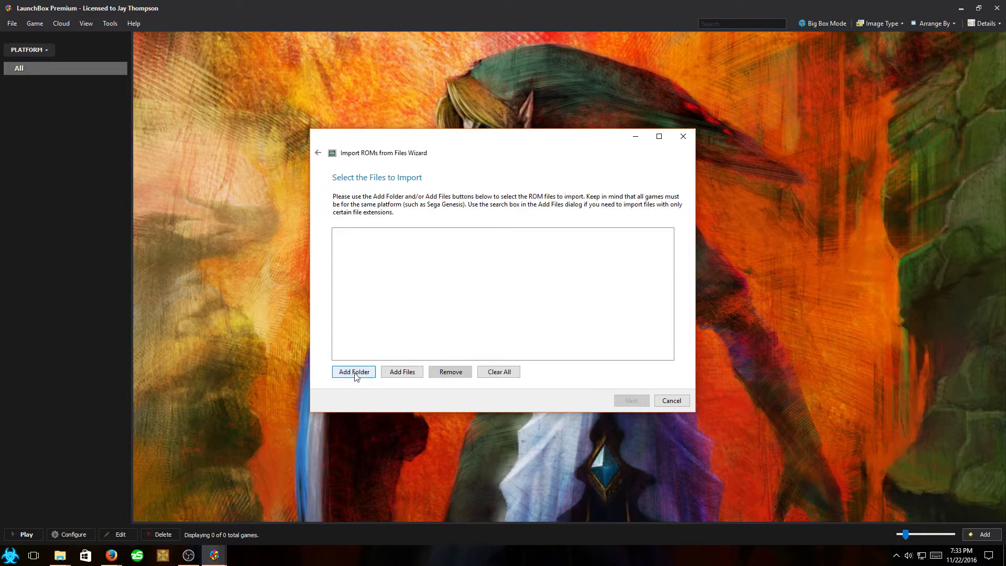
Add all the ROM files from E:\Emulators\Sega Master System to the import list and continue to the platform choice.
{"action": "left_click", "coordinate": [402, 374]}
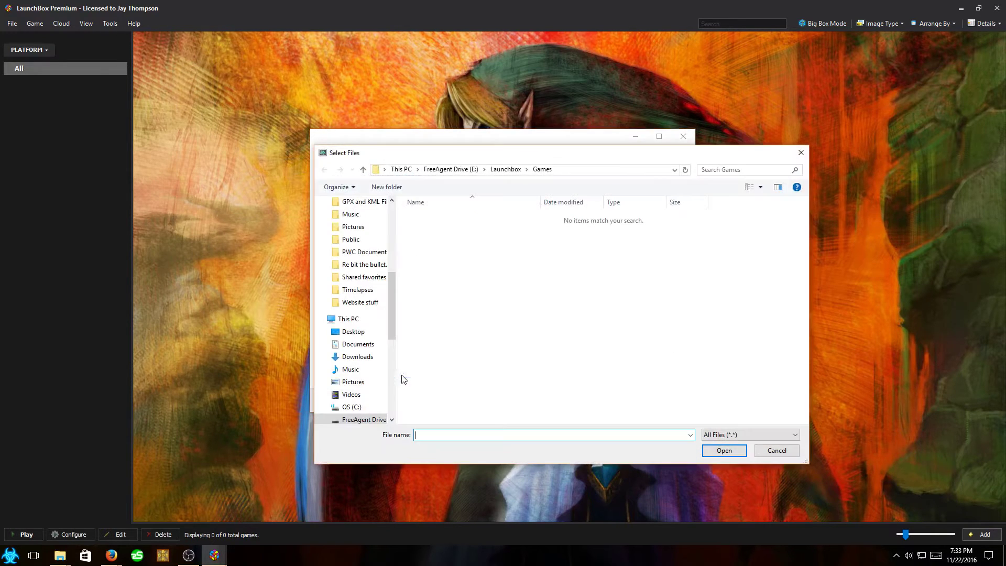
{"action": "left_click", "coordinate": [464, 169]}
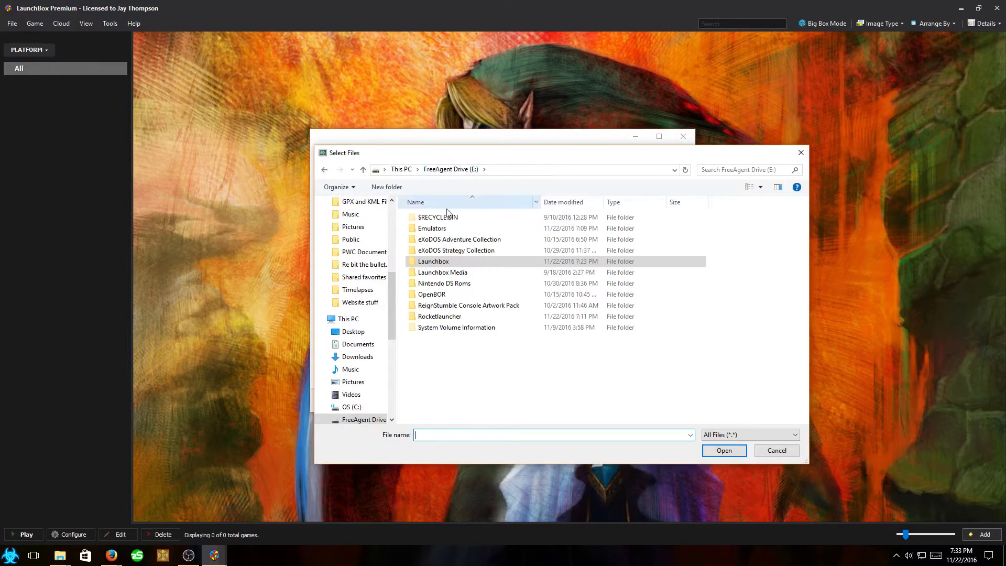
{"action": "double_click", "coordinate": [438, 230]}
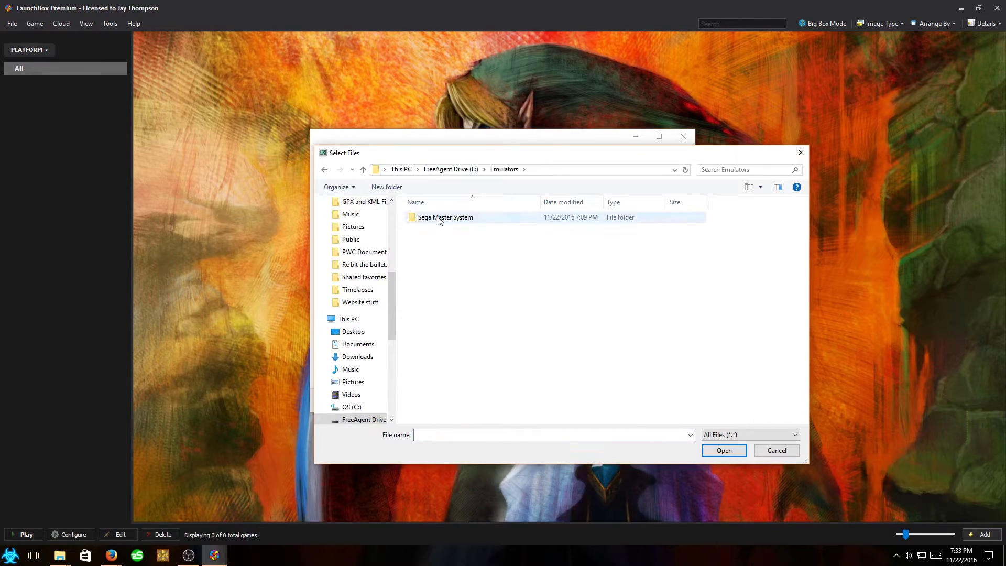
{"action": "left_click", "coordinate": [439, 219]}
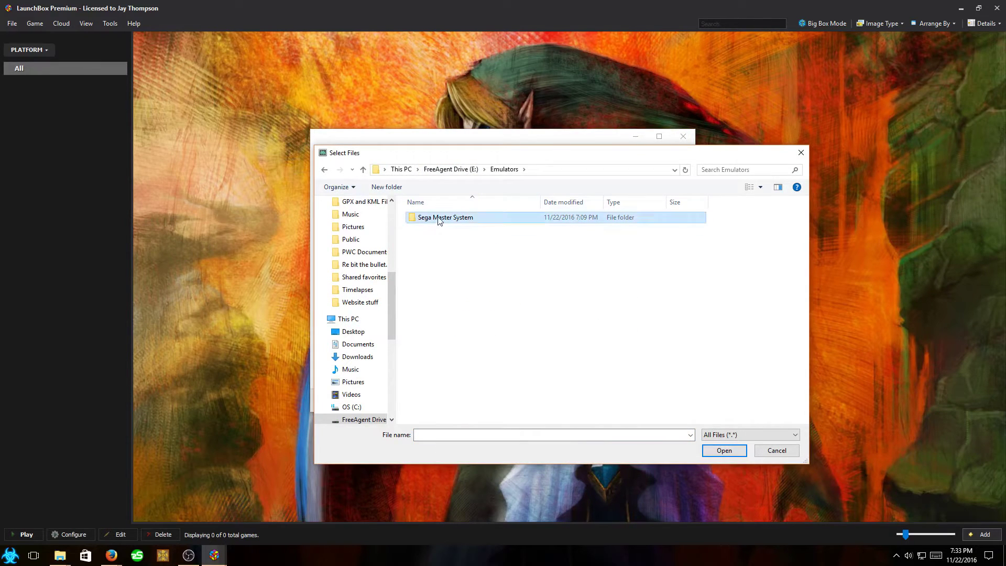
{"action": "double_click", "coordinate": [487, 223]}
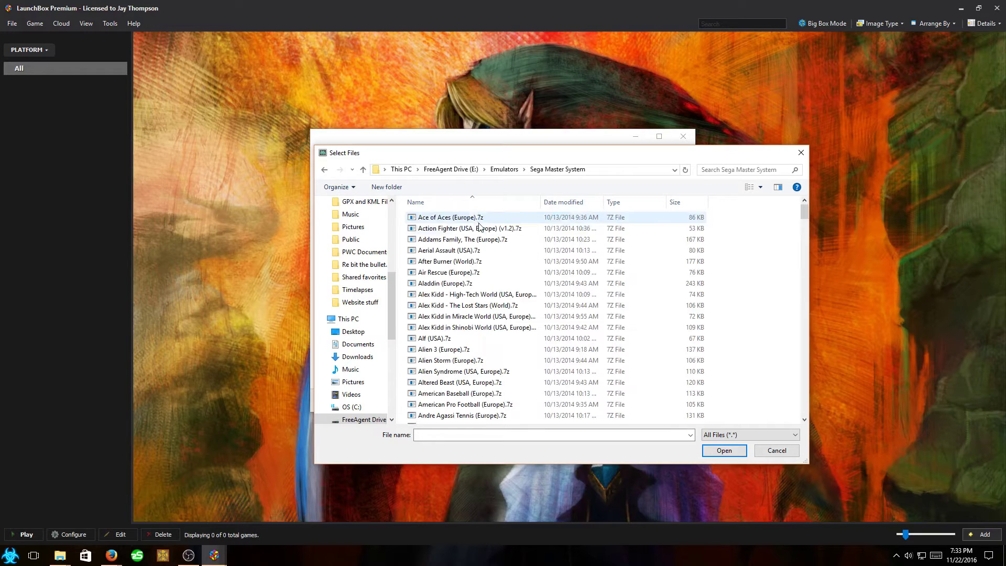
{"action": "left_click", "coordinate": [441, 242]}
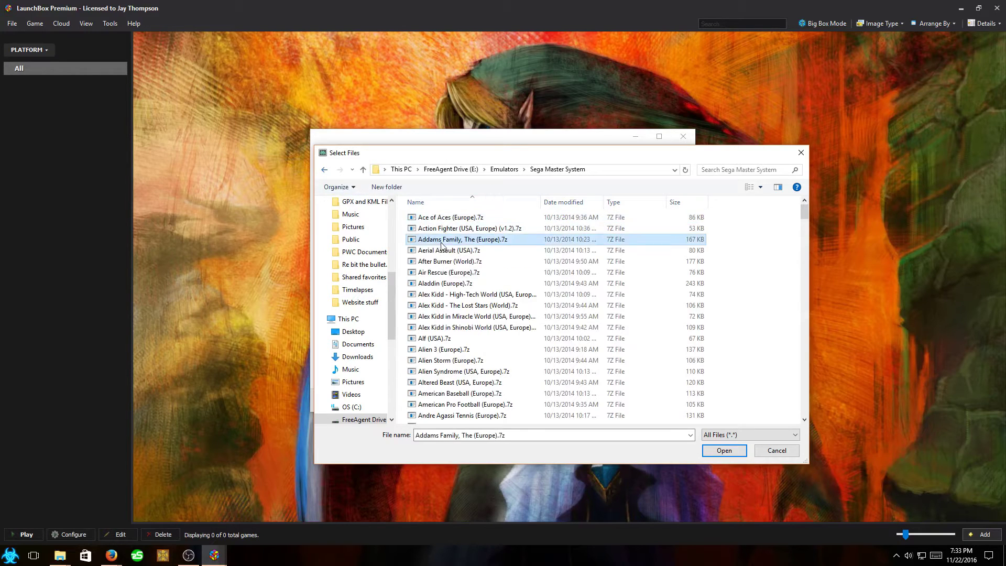
{"action": "key", "text": "ctrl+a"}
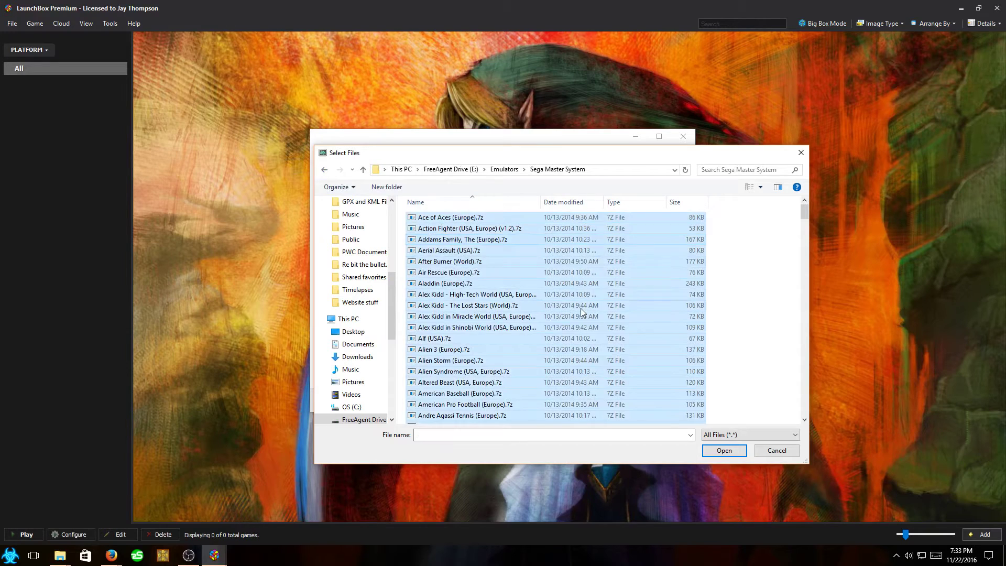
{"action": "left_click", "coordinate": [724, 451]}
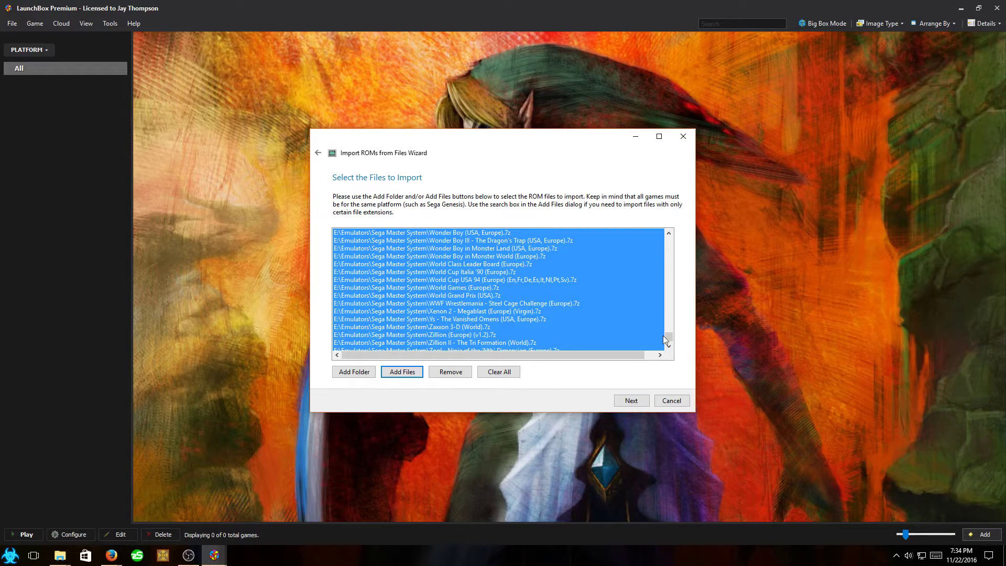
{"action": "mouse_move", "coordinate": [669, 334]}
{"action": "left_mouse_down"}
{"action": "mouse_move", "coordinate": [670, 259]}
{"action": "mouse_move", "coordinate": [669, 338]}
{"action": "left_mouse_up"}
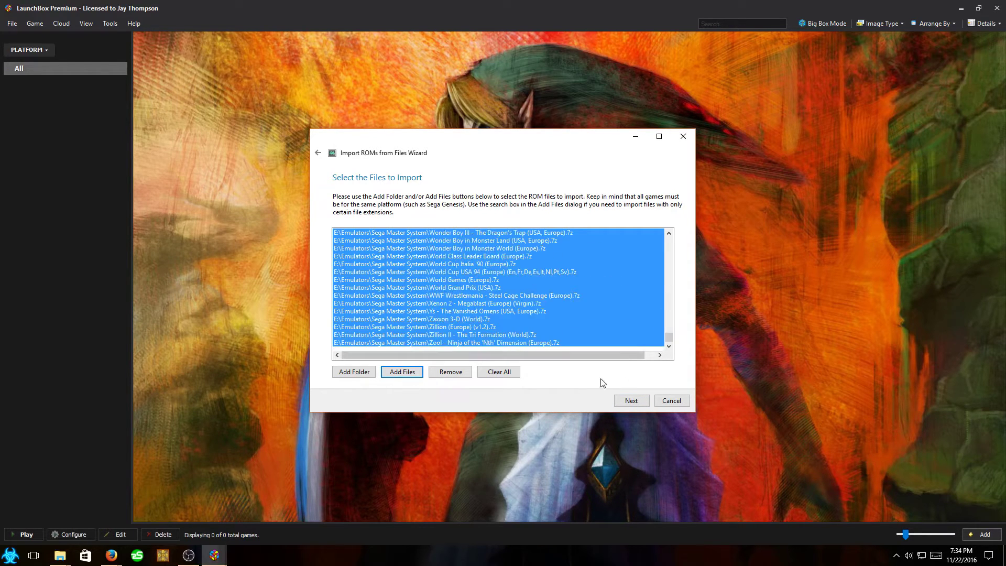
{"action": "left_click", "coordinate": [629, 401]}
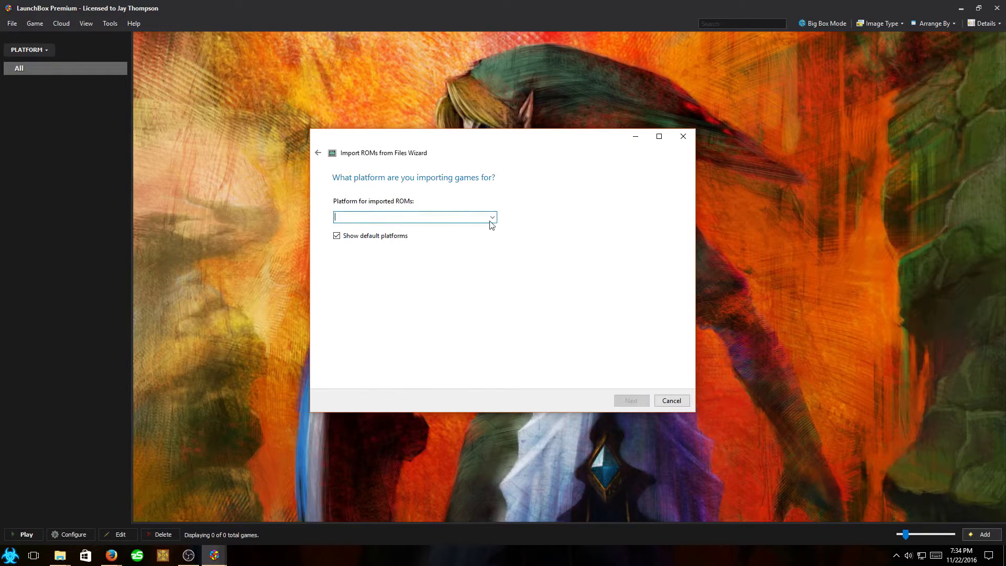
Choose Sega Master System as the platform for the imported ROMs and continue to the emulator choice.
{"action": "left_click", "coordinate": [493, 218]}
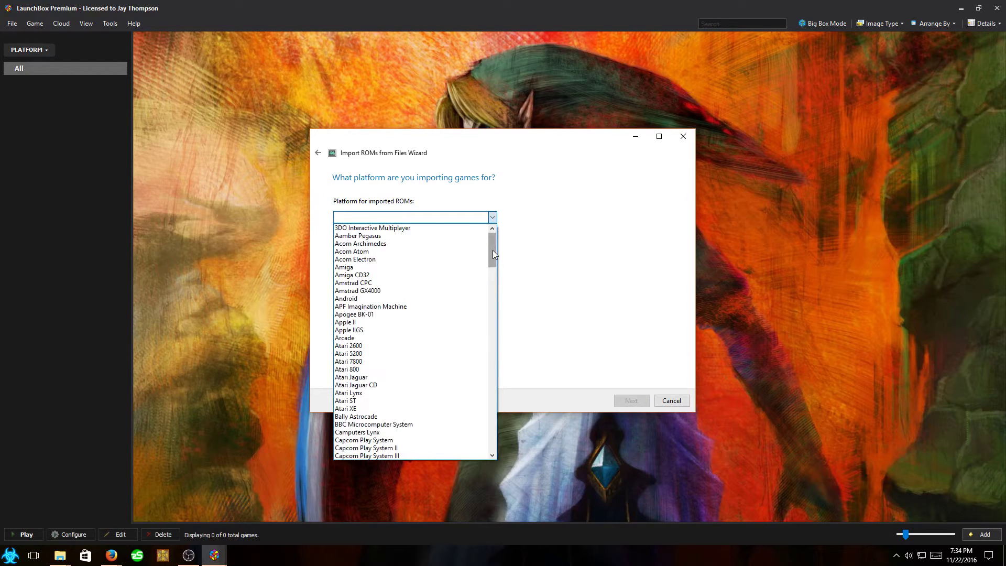
{"action": "left_click_drag", "start_coordinate": [493, 250], "coordinate": [489, 398]}
{"action": "left_click", "coordinate": [389, 267]}
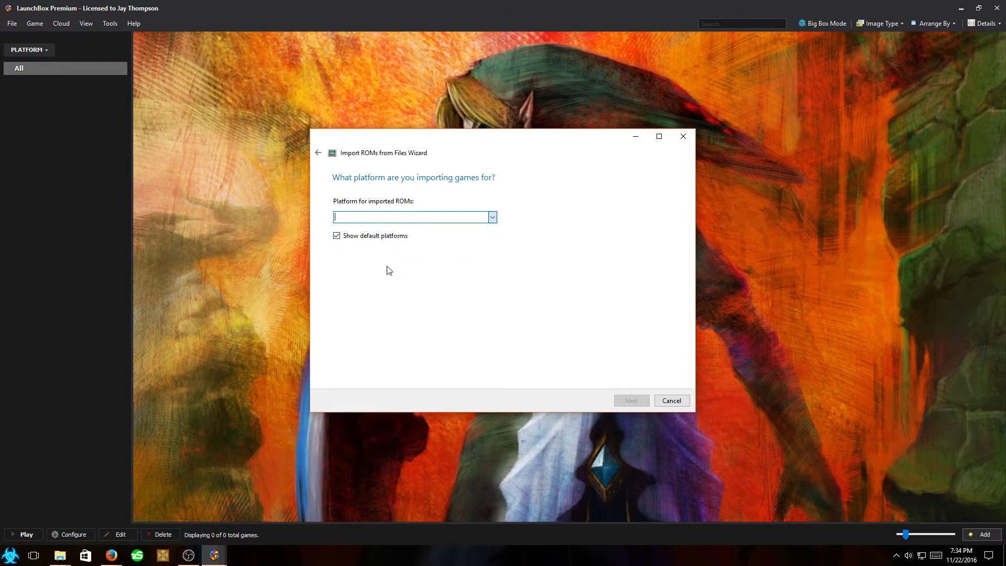
{"action": "left_click", "coordinate": [627, 404]}
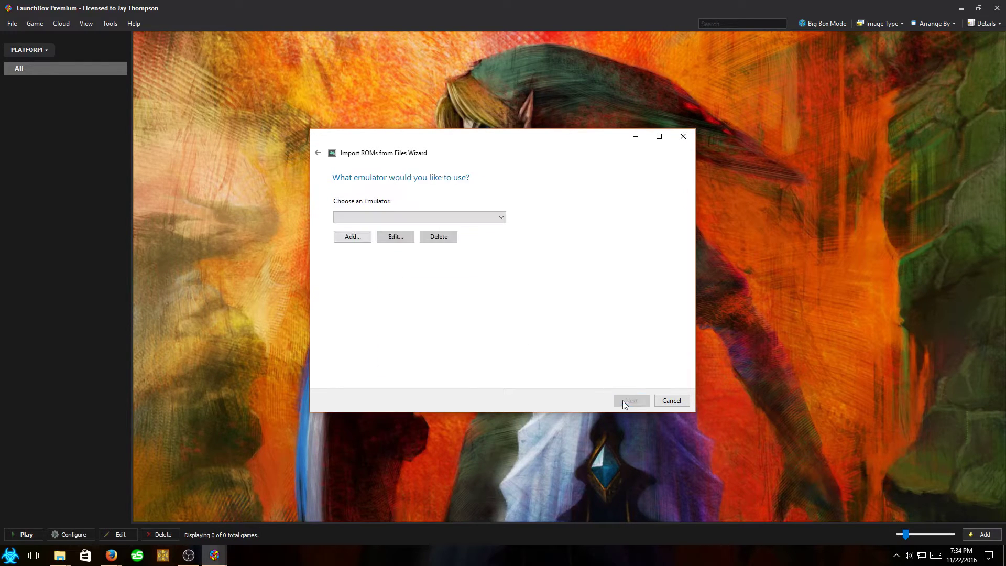
Start adding a new emulator for the import and choose Rocket Launcher as its name.
{"action": "left_click", "coordinate": [501, 218]}
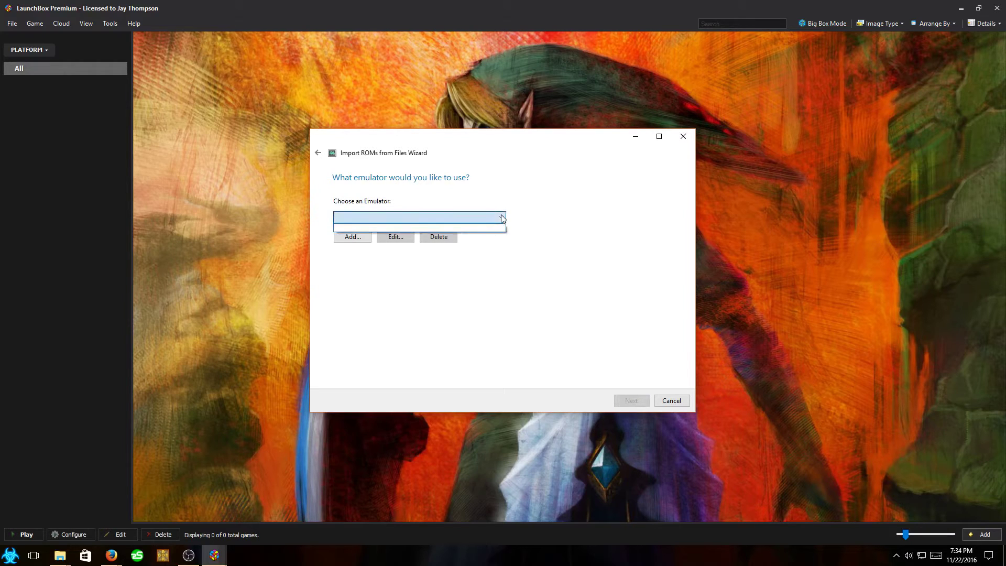
{"action": "left_click", "coordinate": [502, 287]}
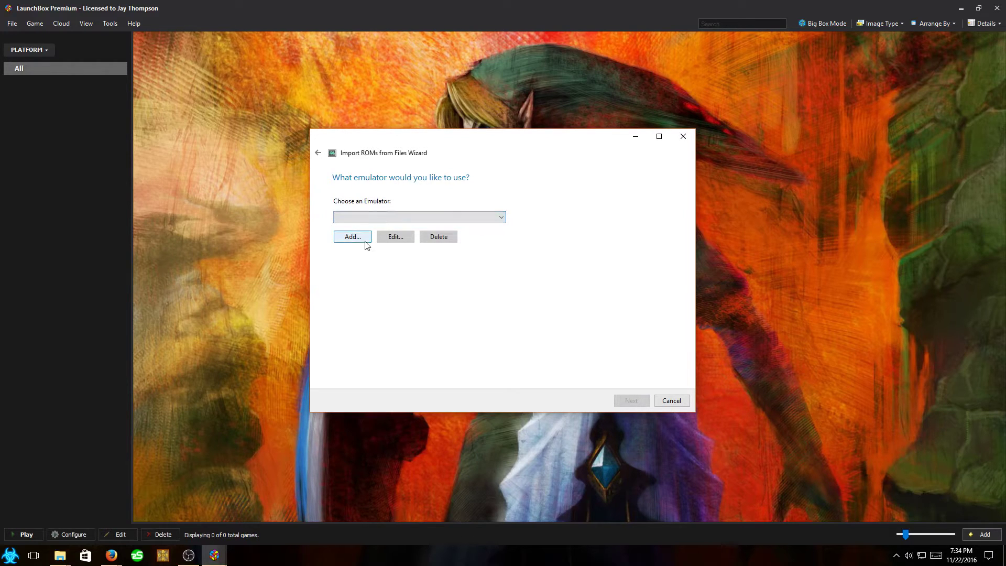
{"action": "left_click", "coordinate": [352, 237]}
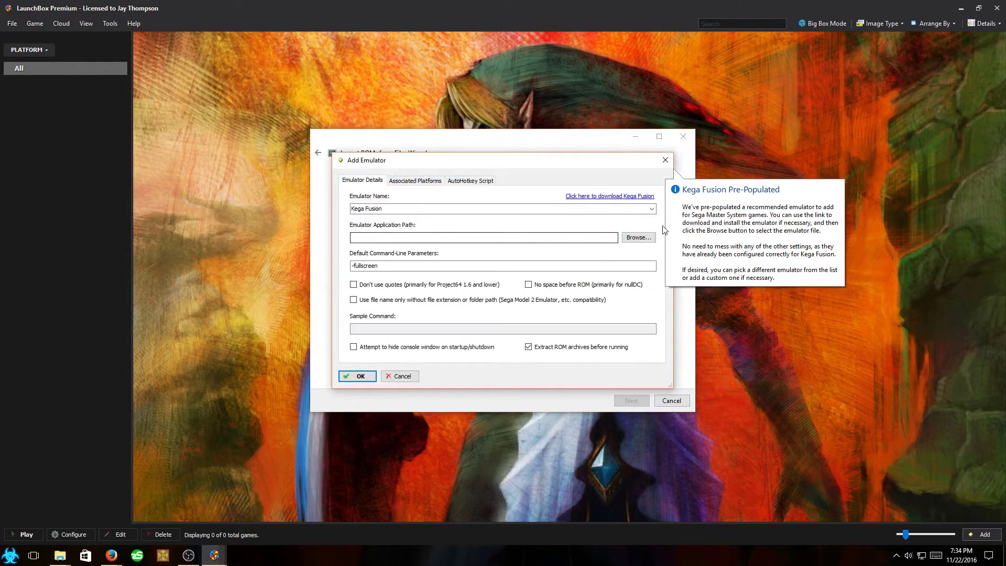
{"action": "left_click", "coordinate": [652, 209]}
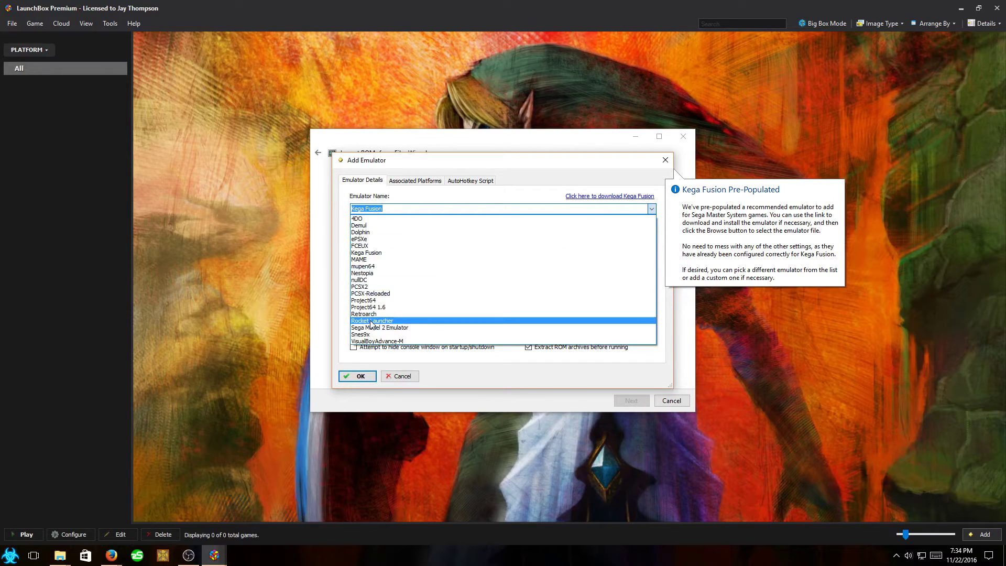
{"action": "left_click", "coordinate": [370, 321]}
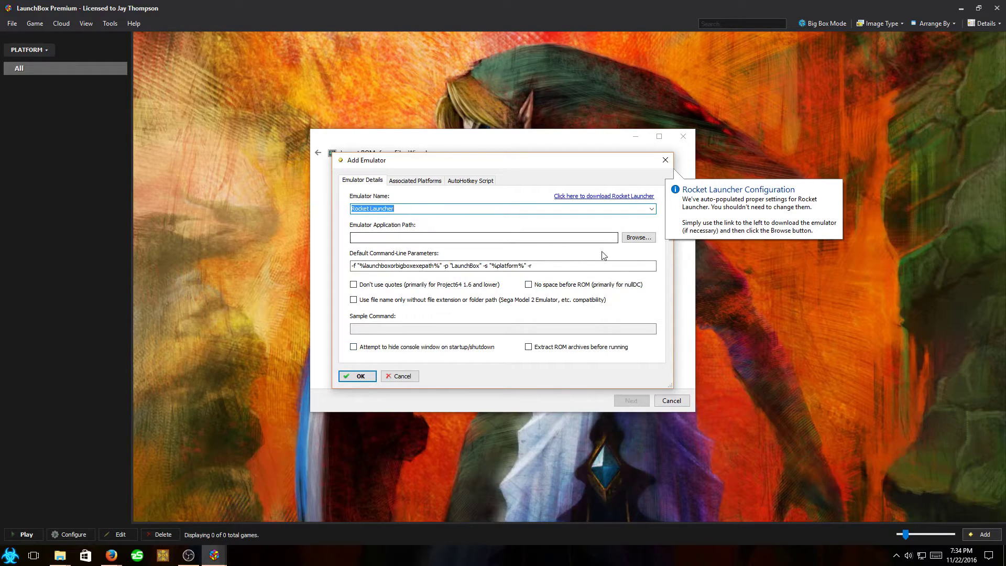
Set the emulator's application path to RocketLauncher.exe in E:\Rocketlauncher and save the emulator.
{"action": "left_click", "coordinate": [635, 237]}
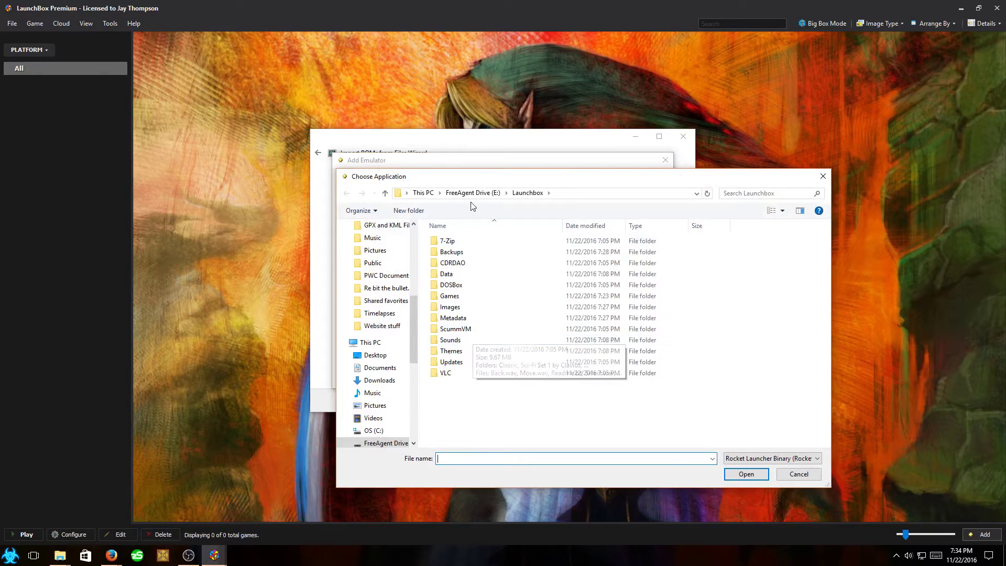
{"action": "key", "text": "alt+Up"}
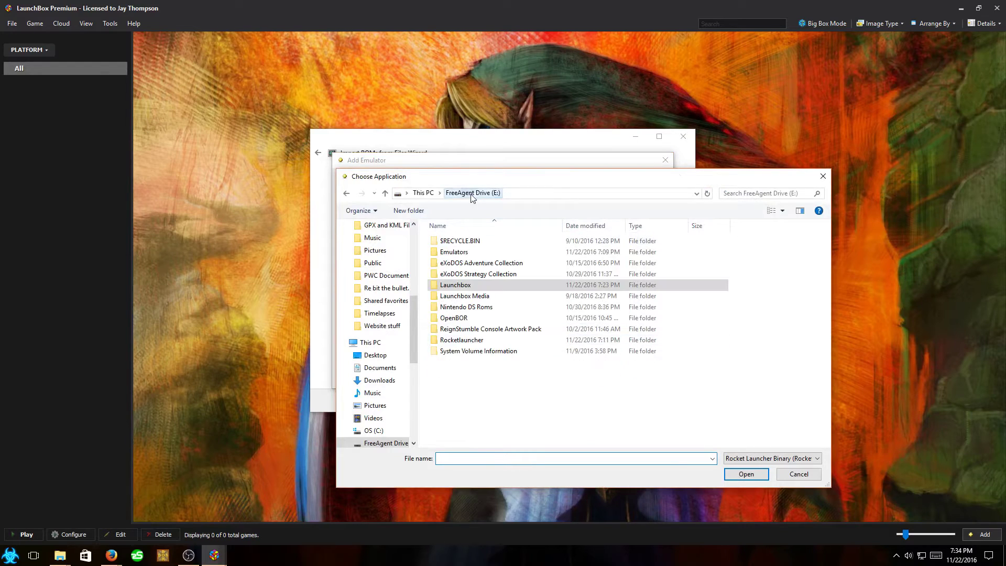
{"action": "left_click", "coordinate": [459, 341]}
{"action": "double_click", "coordinate": [459, 341]}
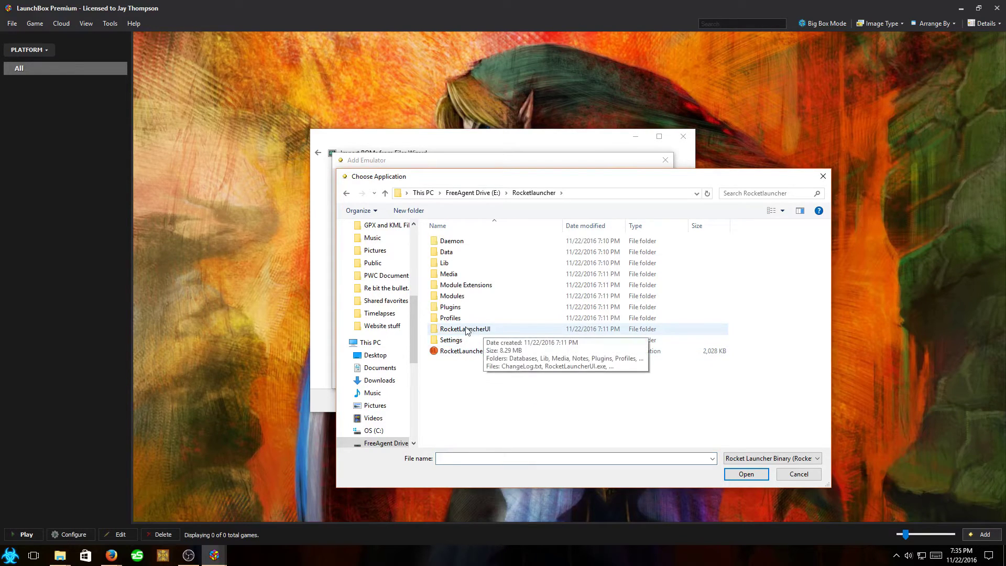
{"action": "left_click", "coordinate": [452, 354]}
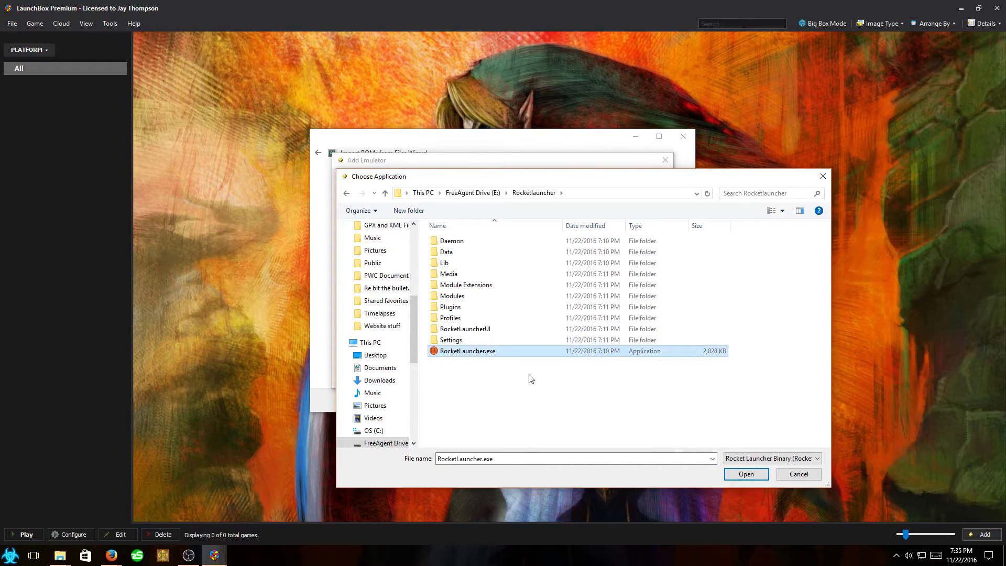
{"action": "left_click", "coordinate": [746, 475]}
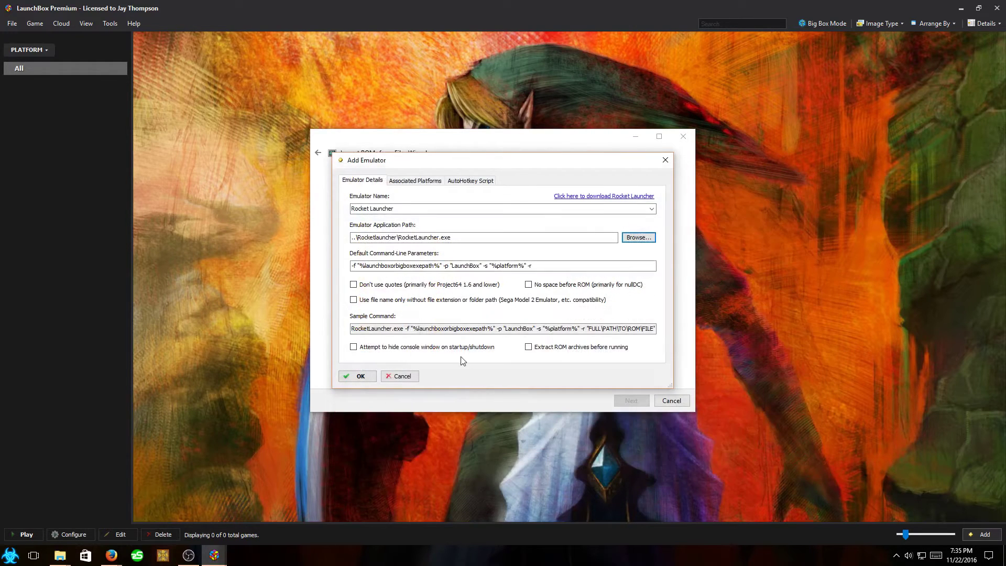
{"action": "left_click", "coordinate": [358, 376]}
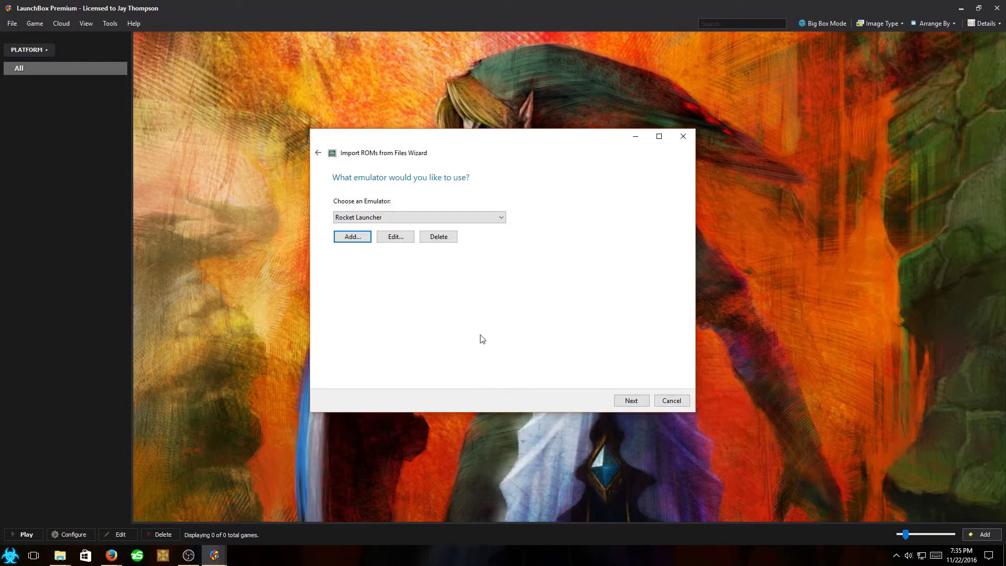
Use the ROM files in their current location and keep only the LaunchBox Games Database search for metadata.
{"action": "left_click", "coordinate": [632, 402]}
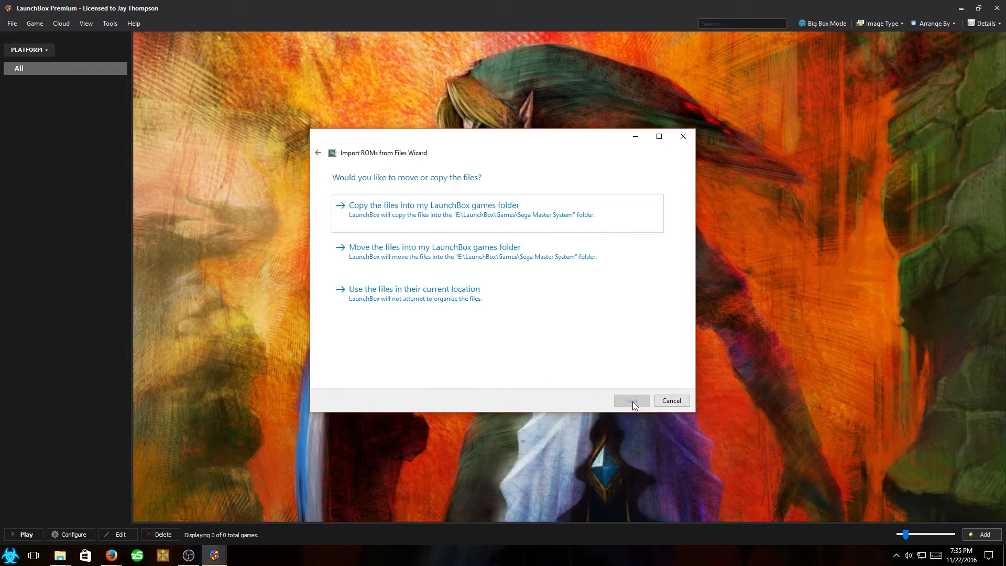
{"action": "left_click", "coordinate": [416, 298]}
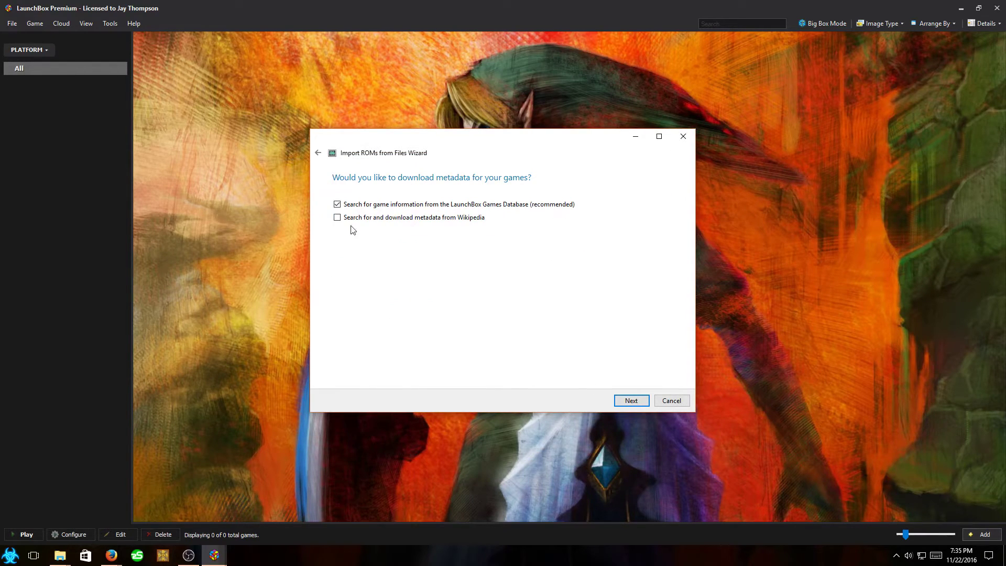
{"action": "left_click", "coordinate": [631, 401]}
Deselect every image type for download and accept the EmuMovies and custom options pages without changes.
{"action": "left_click", "coordinate": [404, 370]}
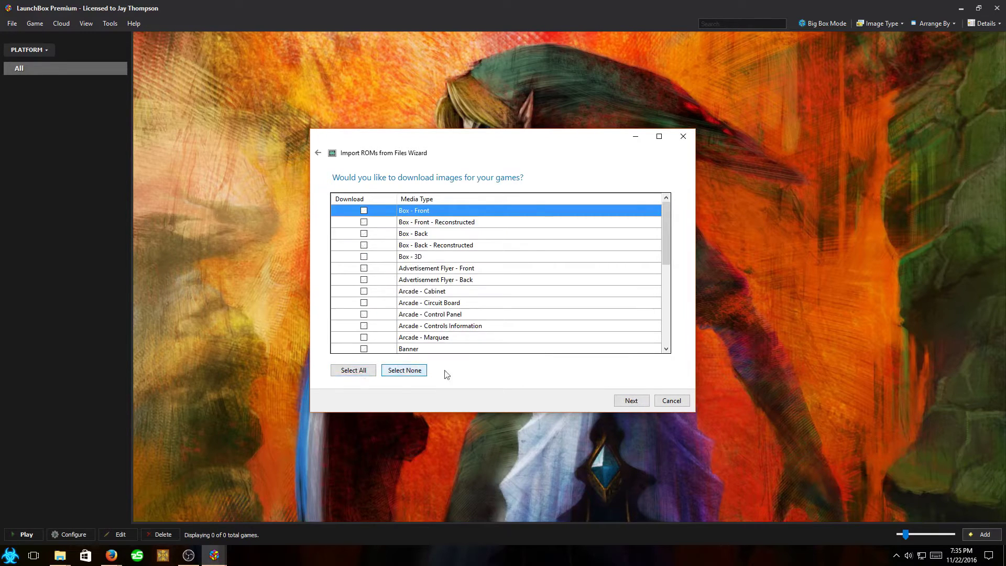
{"action": "left_click", "coordinate": [631, 401]}
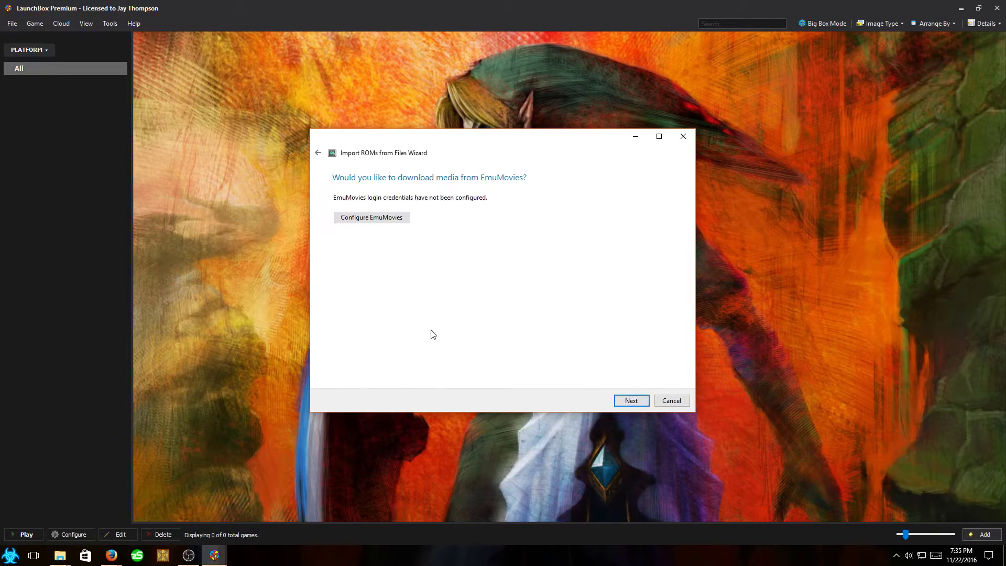
{"action": "left_click", "coordinate": [625, 402]}
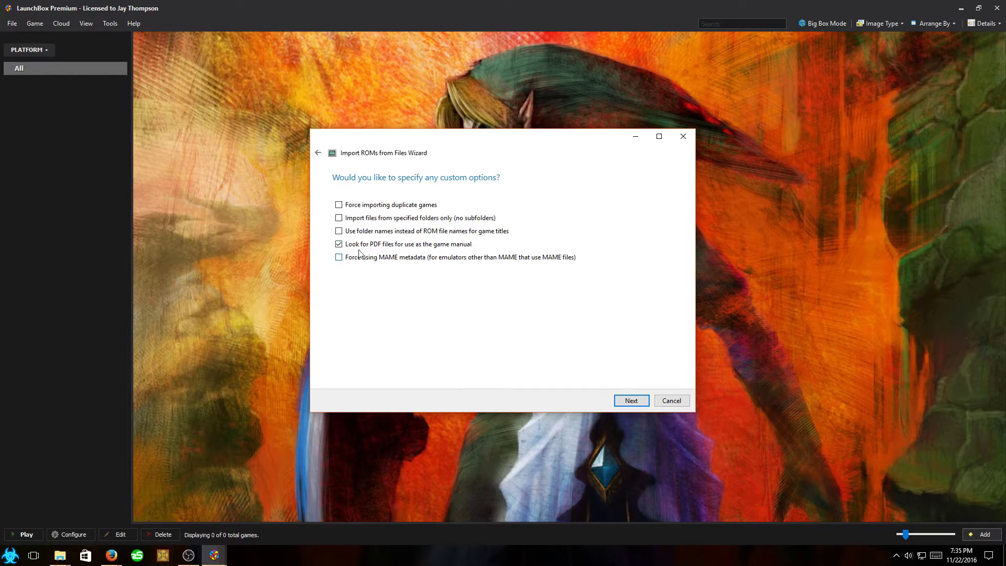
{"action": "left_click", "coordinate": [637, 402]}
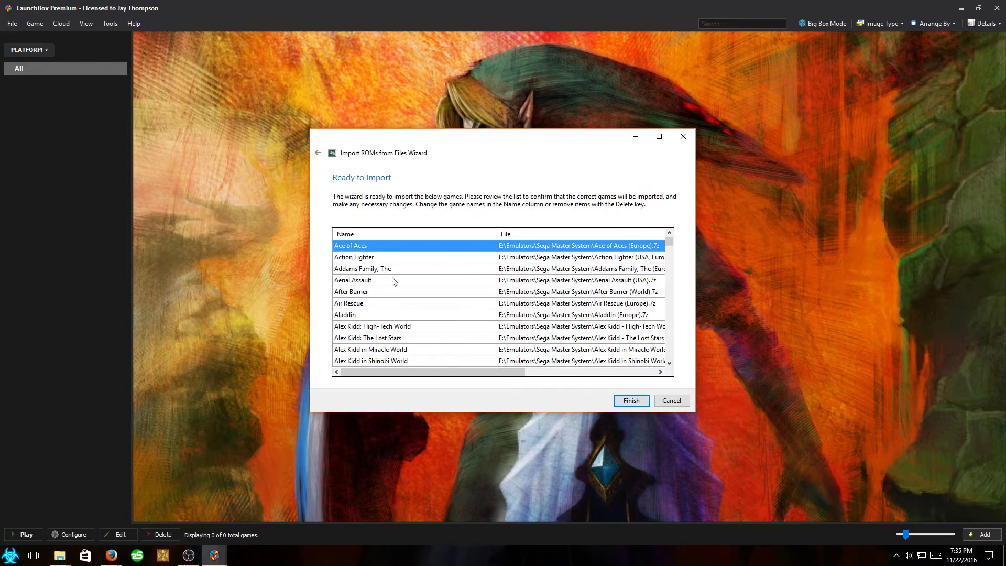
Review the list of games ready to import, finish the import and dismiss the completion message.
{"action": "left_click_drag", "start_coordinate": [671, 242], "coordinate": [671, 291]}
{"action": "left_click", "coordinate": [632, 401]}
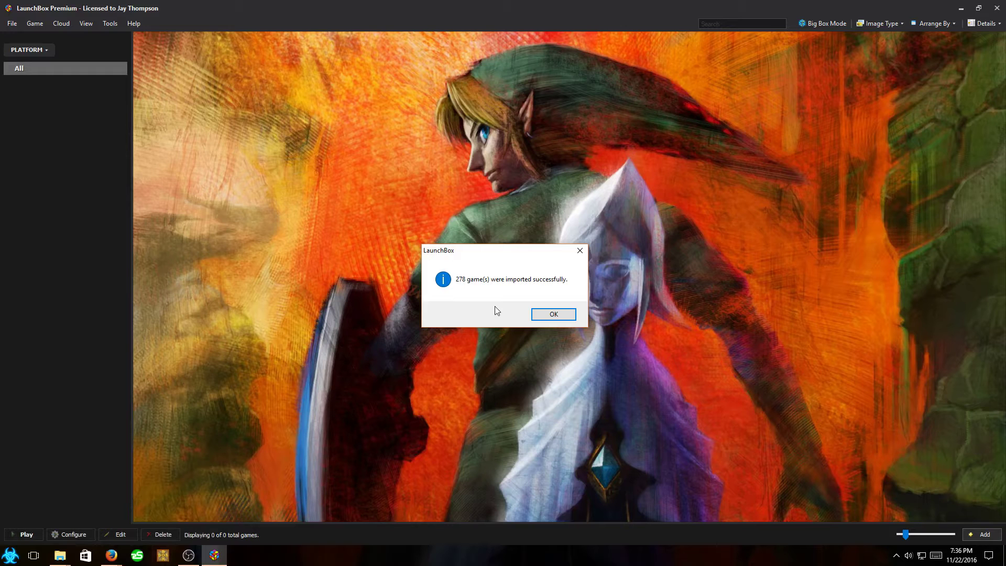
{"action": "left_click", "coordinate": [551, 313]}
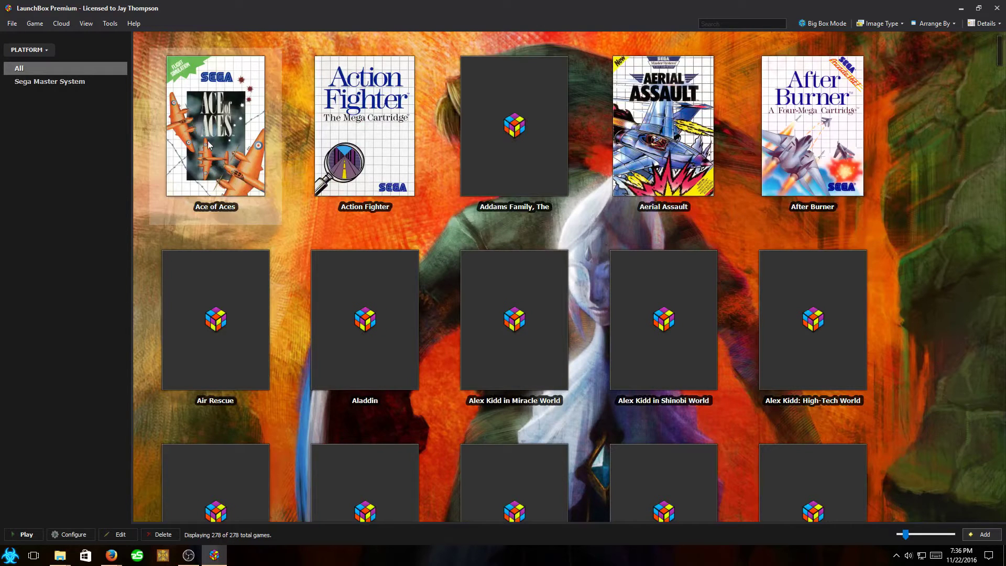
Look through the imported Sega Master System games and their box art in the library.
{"action": "scroll", "coordinate": [411, 193], "scroll_direction": "down", "scroll_amount": 4}
{"action": "scroll", "coordinate": [419, 193], "scroll_direction": "up", "scroll_amount": 4}
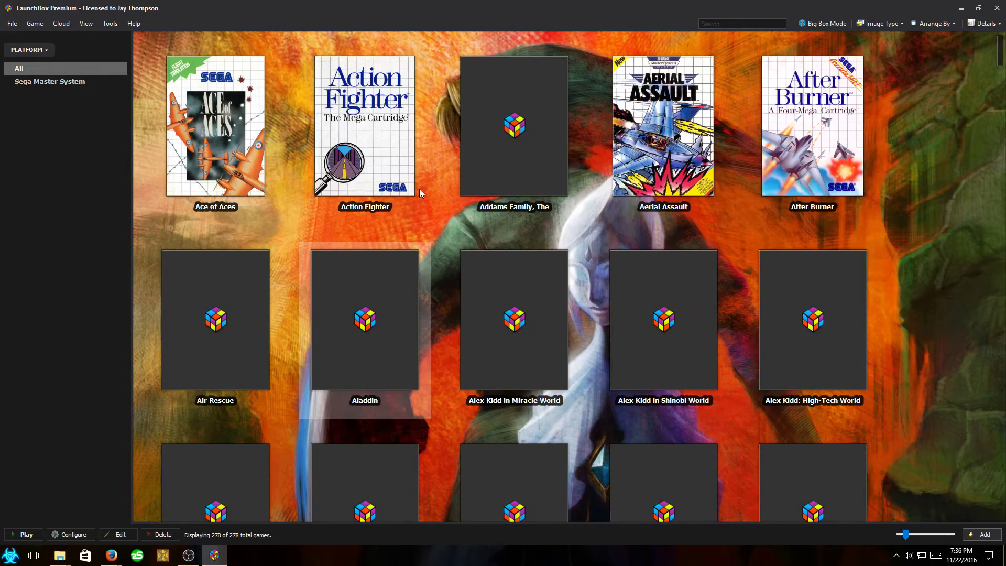
{"action": "scroll", "coordinate": [436, 168], "scroll_direction": "down", "scroll_amount": 6}
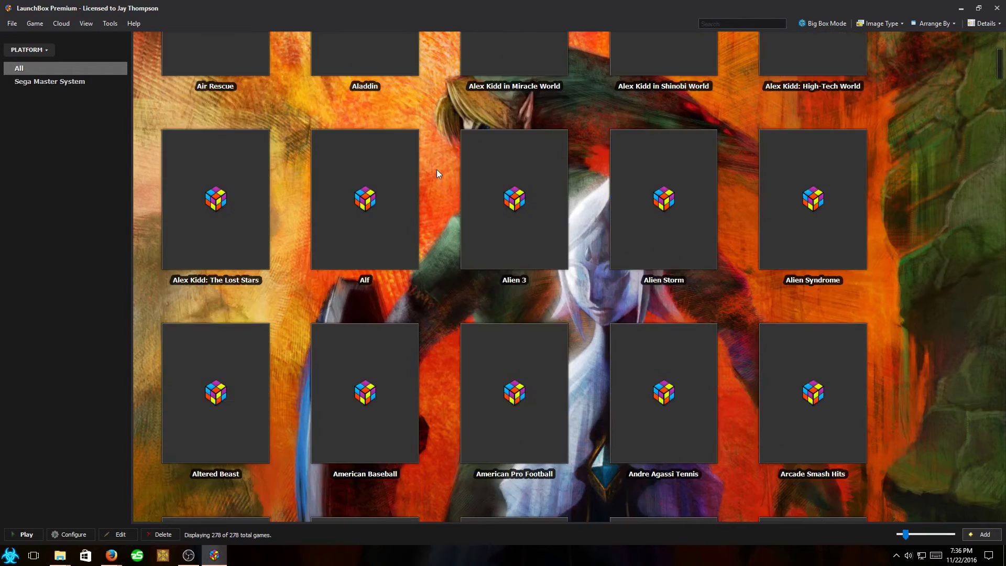
{"action": "scroll", "coordinate": [436, 175], "scroll_direction": "up", "scroll_amount": 6}
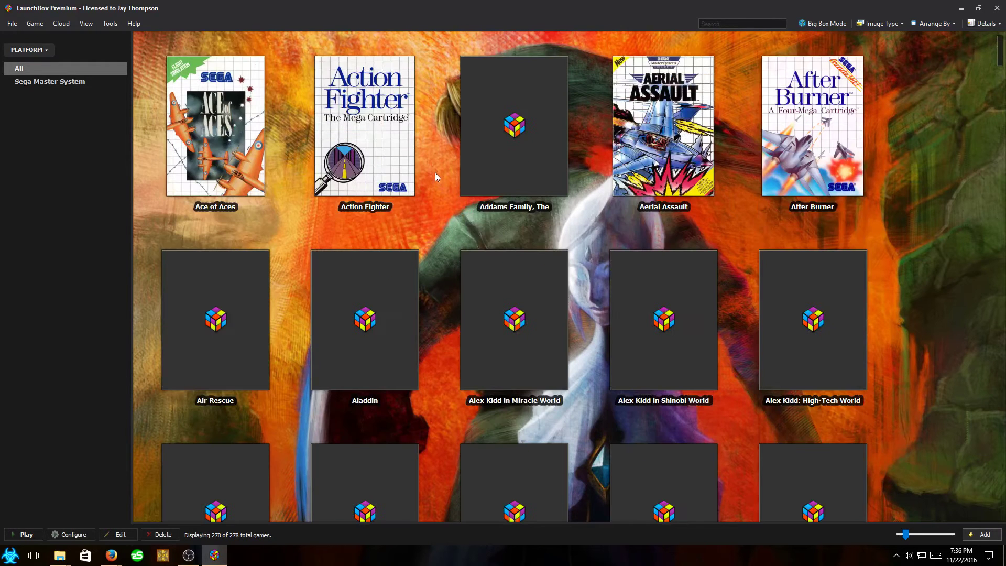
Try to launch Action Fighter, running RocketLauncher.exe with the security prompt turned off for that file.
{"action": "double_click", "coordinate": [380, 150]}
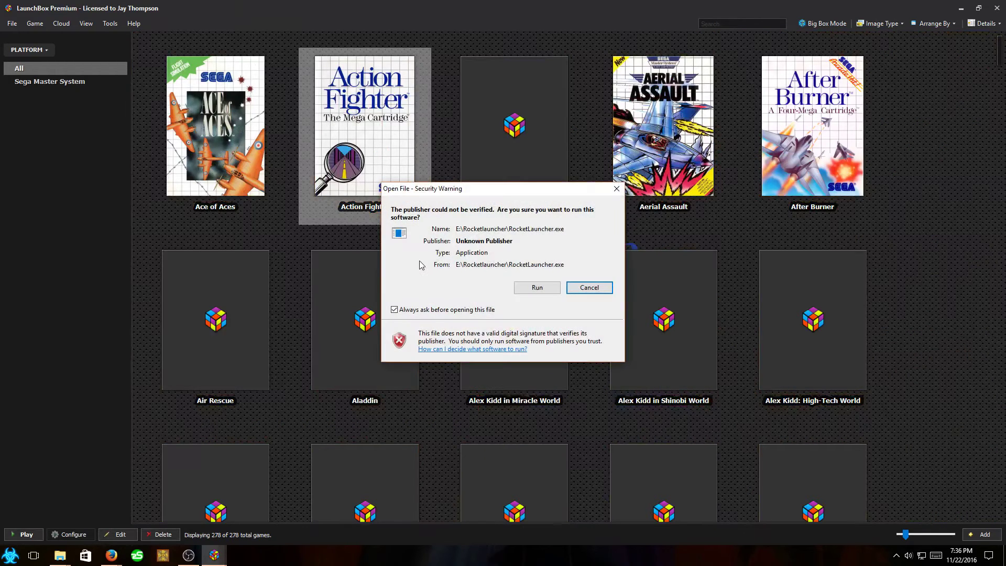
{"action": "left_click", "coordinate": [394, 310]}
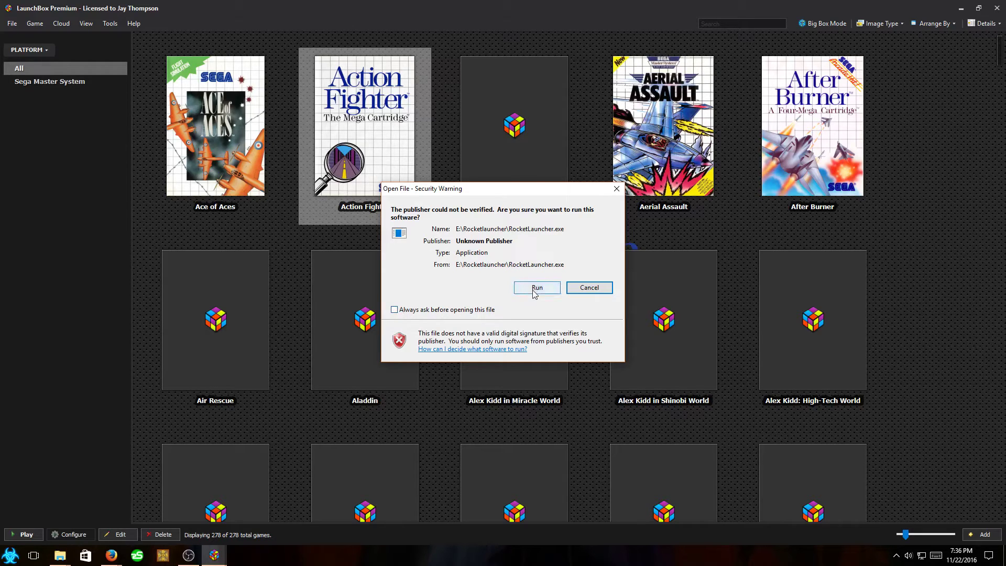
{"action": "left_click", "coordinate": [532, 289]}
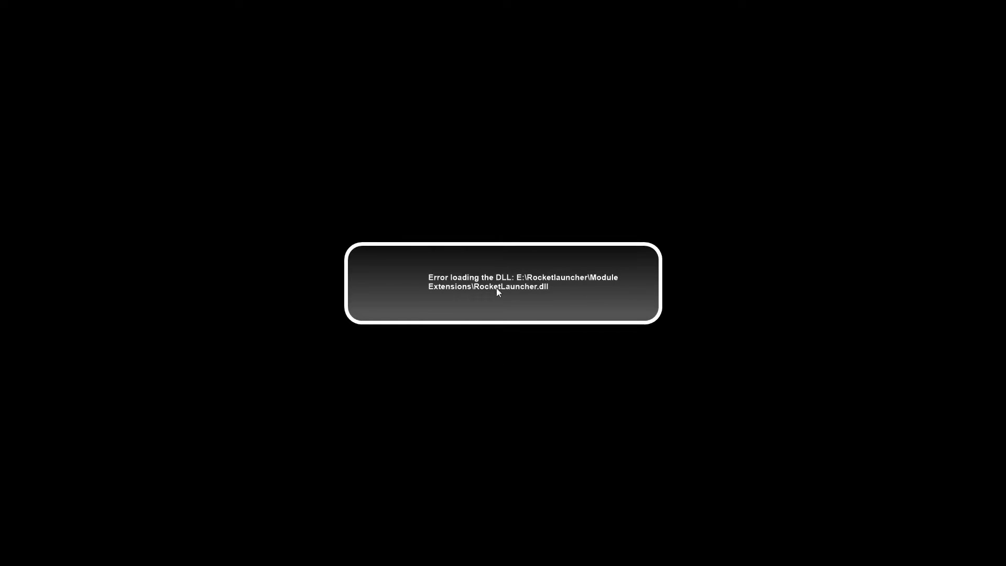
{"action": "left_click", "coordinate": [533, 294]}
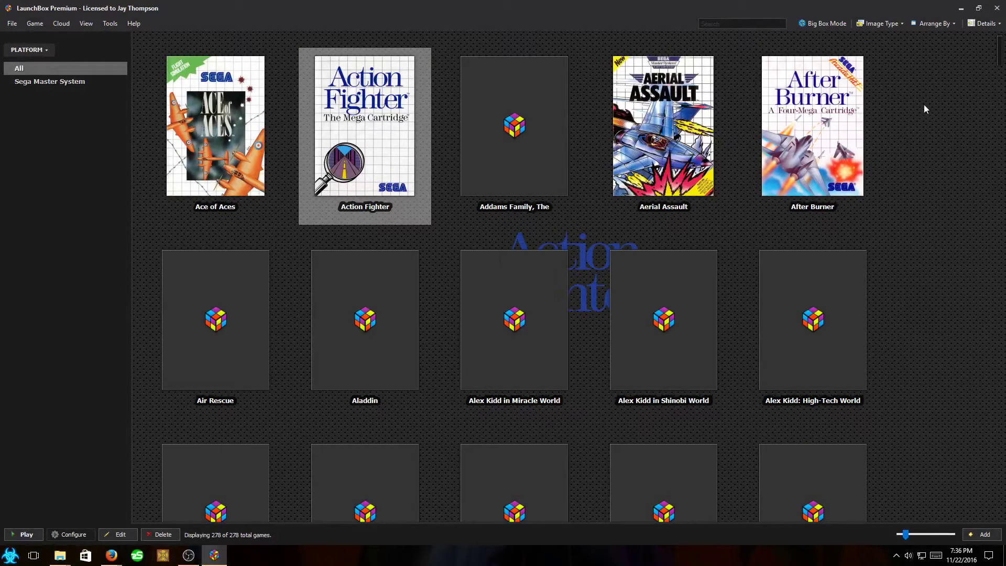
Switch to File Explorer and run RocketLauncherUI.exe from the Rocketlauncher\RocketLauncherUI folder, clearing the other windows out of the way.
{"action": "left_click", "coordinate": [959, 9]}
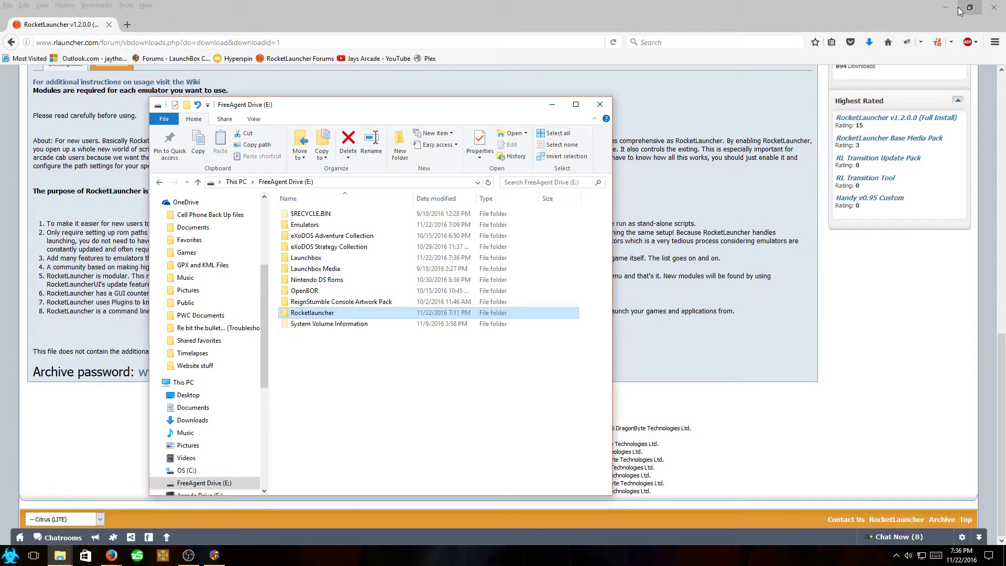
{"action": "double_click", "coordinate": [310, 313]}
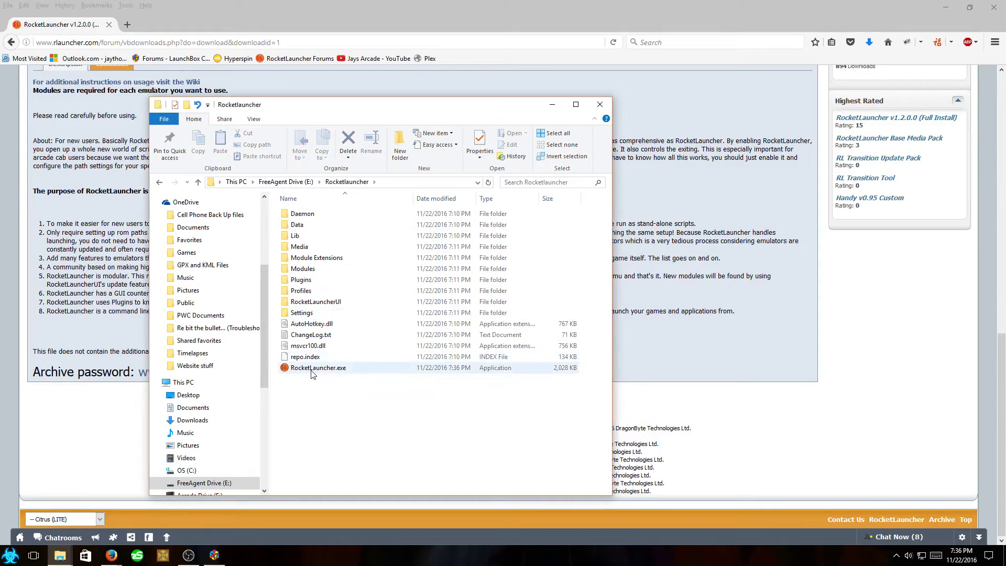
{"action": "double_click", "coordinate": [316, 302]}
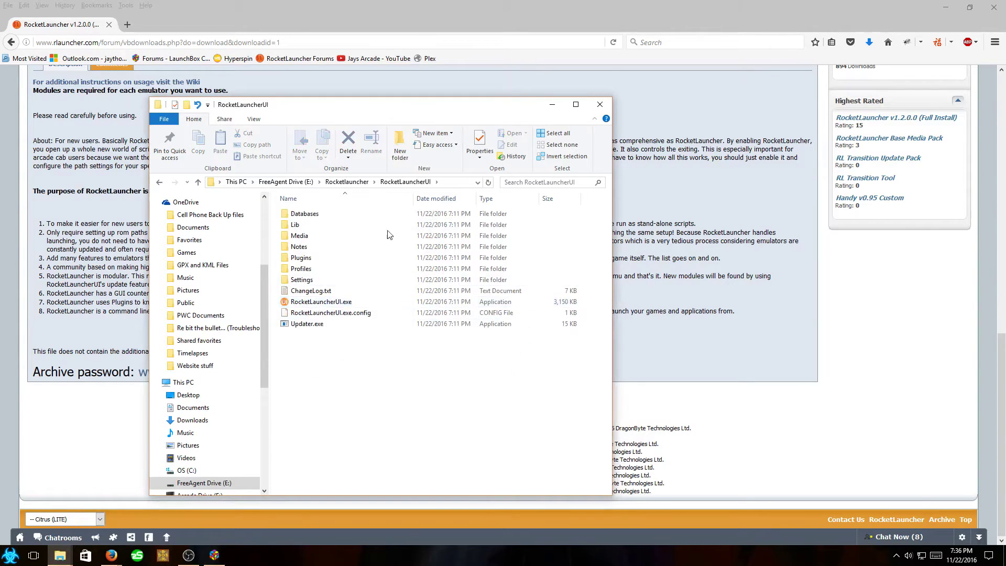
{"action": "left_click", "coordinate": [946, 8]}
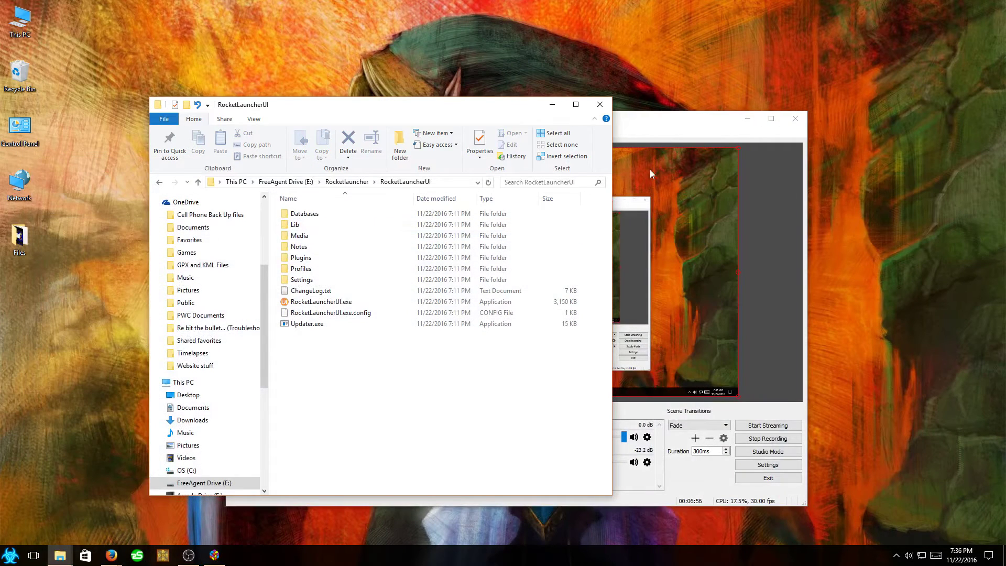
{"action": "left_click", "coordinate": [747, 119]}
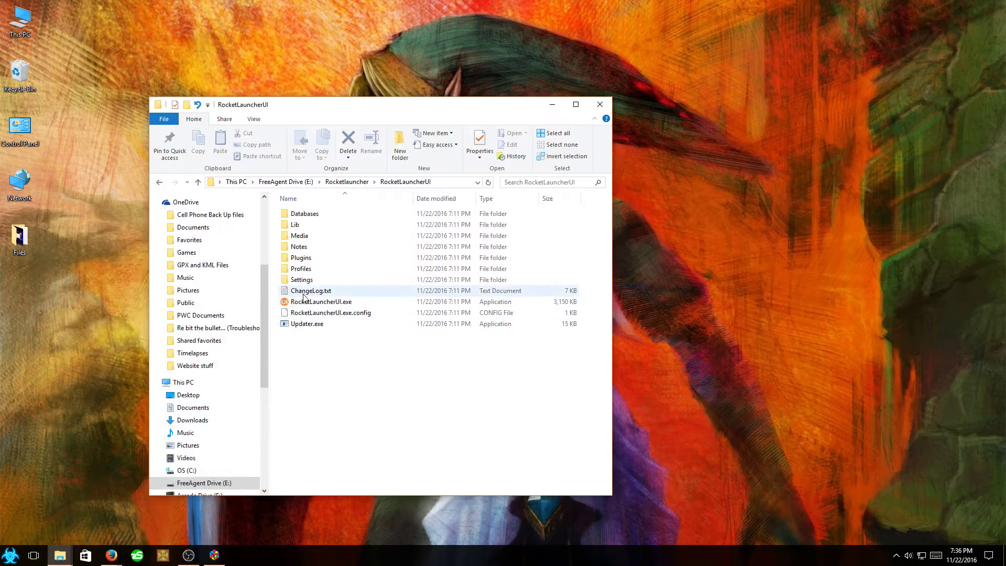
{"action": "left_click", "coordinate": [308, 303]}
{"action": "double_click", "coordinate": [307, 303]}
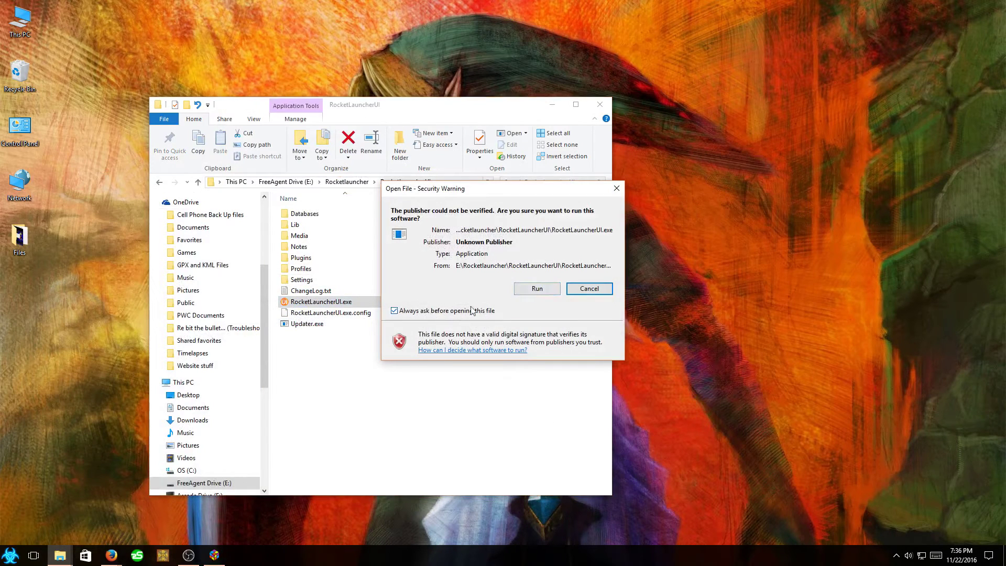
{"action": "left_click", "coordinate": [545, 290]}
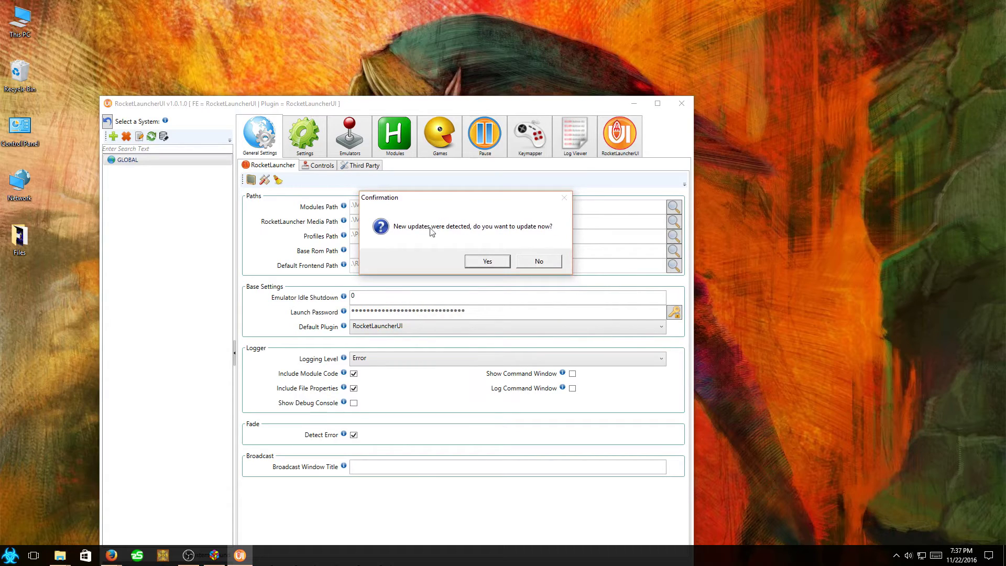
Accept the offered RocketLauncherUI update, check for updates to the latest version and dismiss the information message.
{"action": "left_click", "coordinate": [487, 261]}
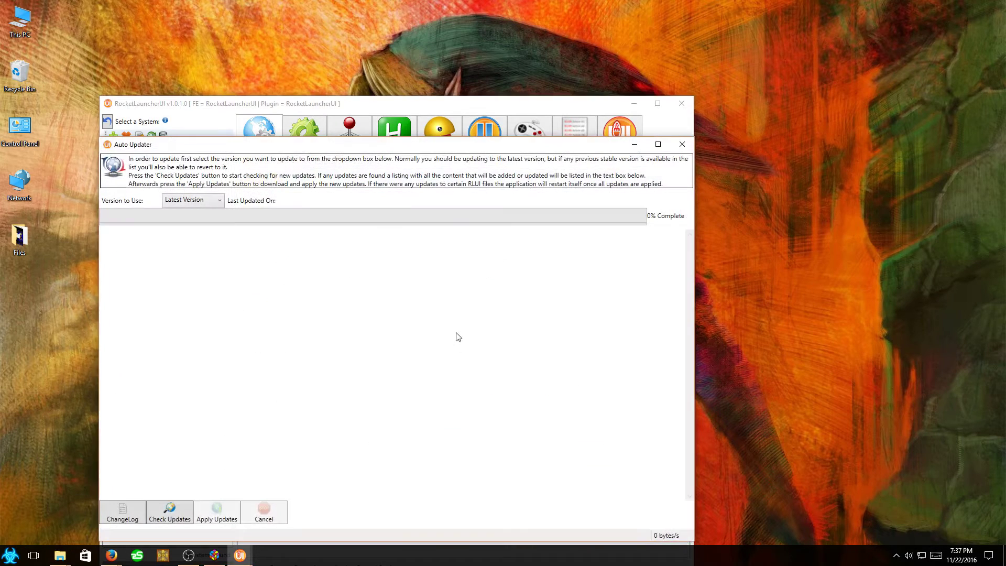
{"action": "left_click_drag", "start_coordinate": [395, 148], "coordinate": [441, 79]}
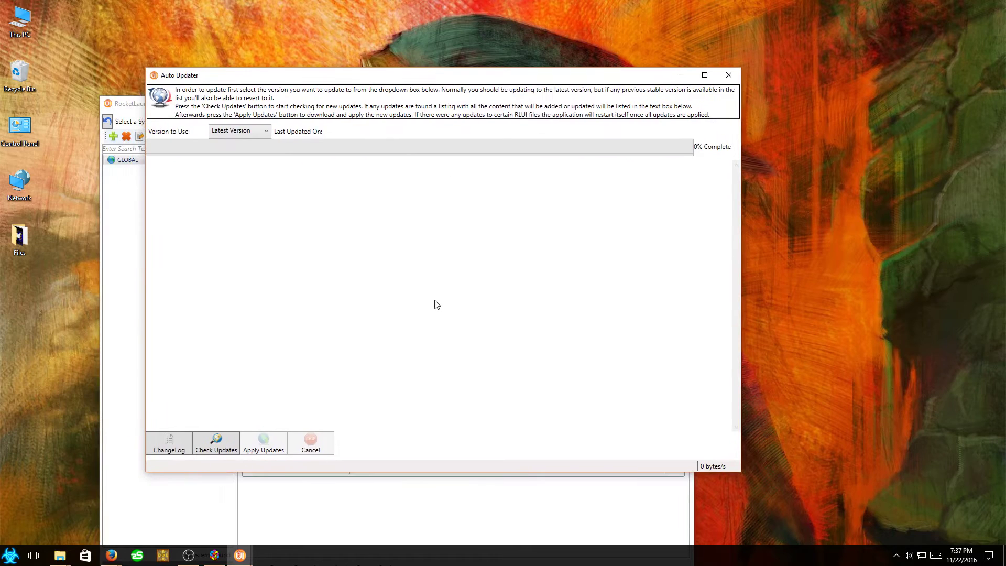
{"action": "left_click", "coordinate": [215, 449]}
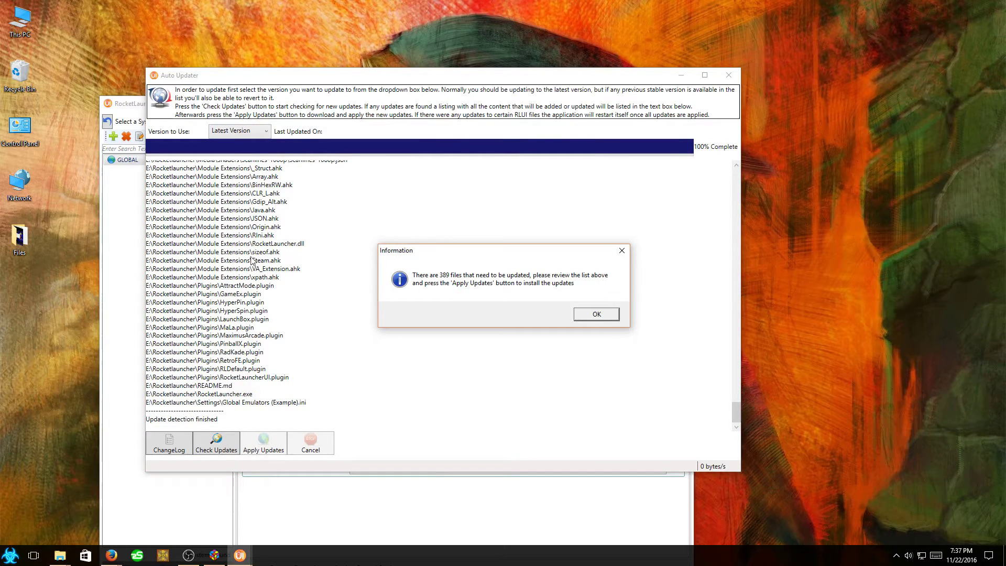
{"action": "left_click", "coordinate": [622, 251]}
Examine the list of RocketLauncher files that need updating, including the module extensions and plugins.
{"action": "scroll", "coordinate": [350, 367], "scroll_direction": "up", "scroll_amount": 4}
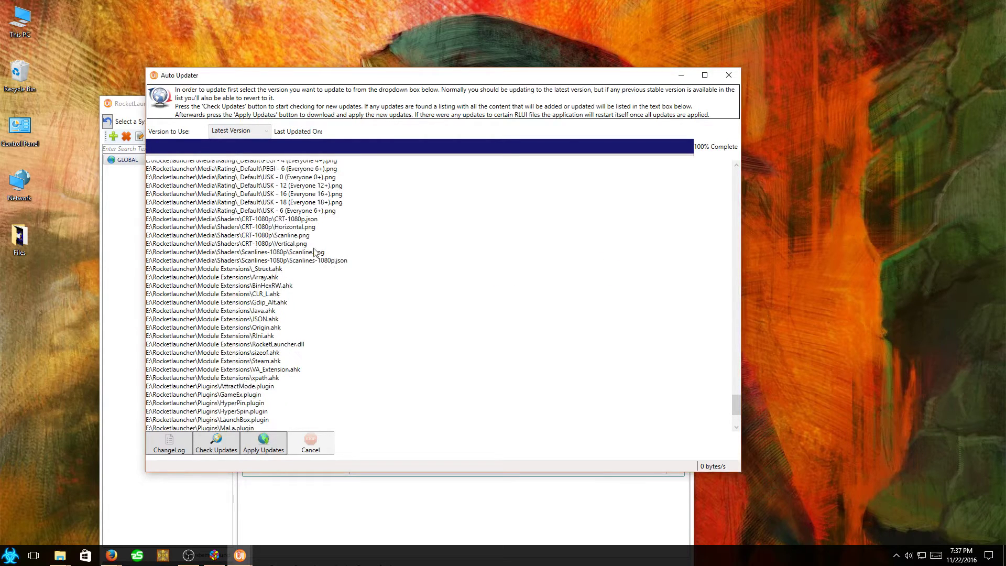
{"action": "scroll", "coordinate": [278, 327], "scroll_direction": "down", "scroll_amount": 3}
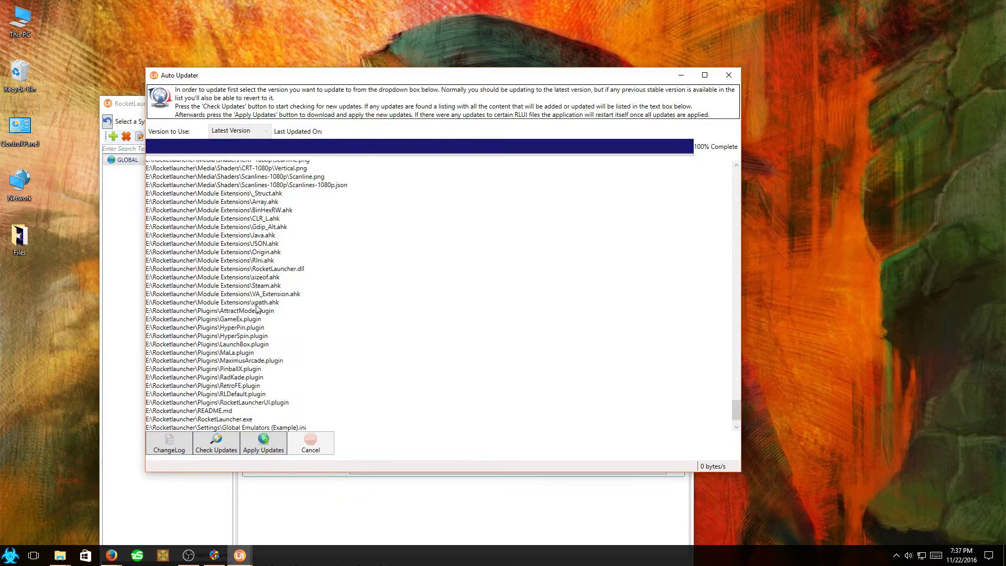
{"action": "scroll", "coordinate": [227, 302], "scroll_direction": "up", "scroll_amount": 10}
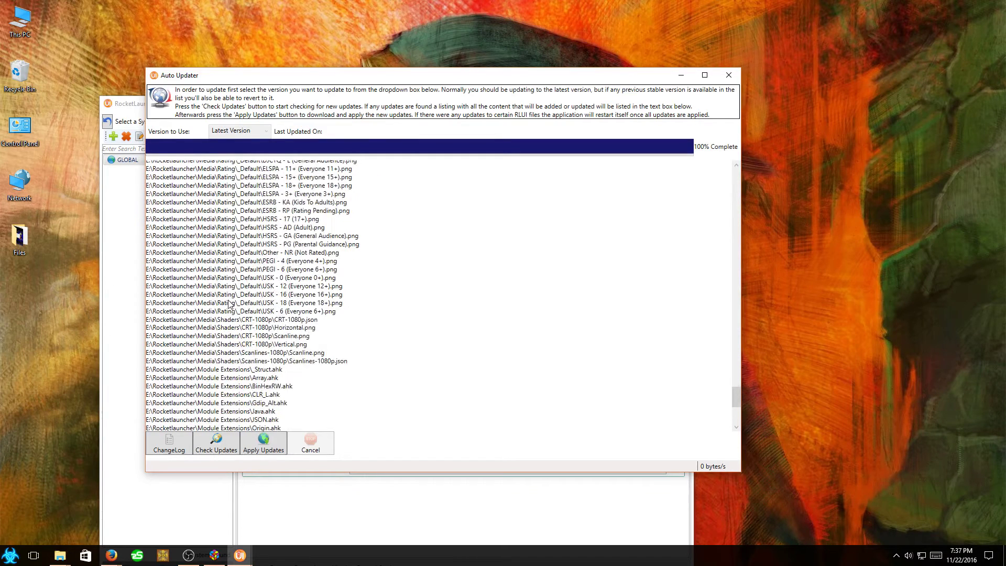
{"action": "scroll", "coordinate": [228, 304], "scroll_direction": "up", "scroll_amount": 5}
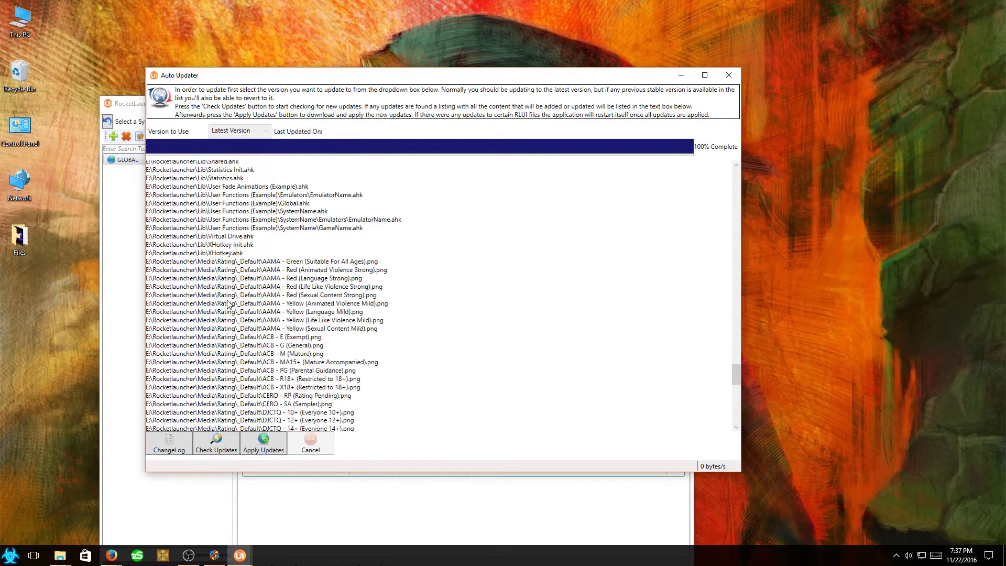
{"action": "scroll", "coordinate": [236, 312], "scroll_direction": "down", "scroll_amount": 10}
{"action": "scroll", "coordinate": [244, 321], "scroll_direction": "down", "scroll_amount": 3}
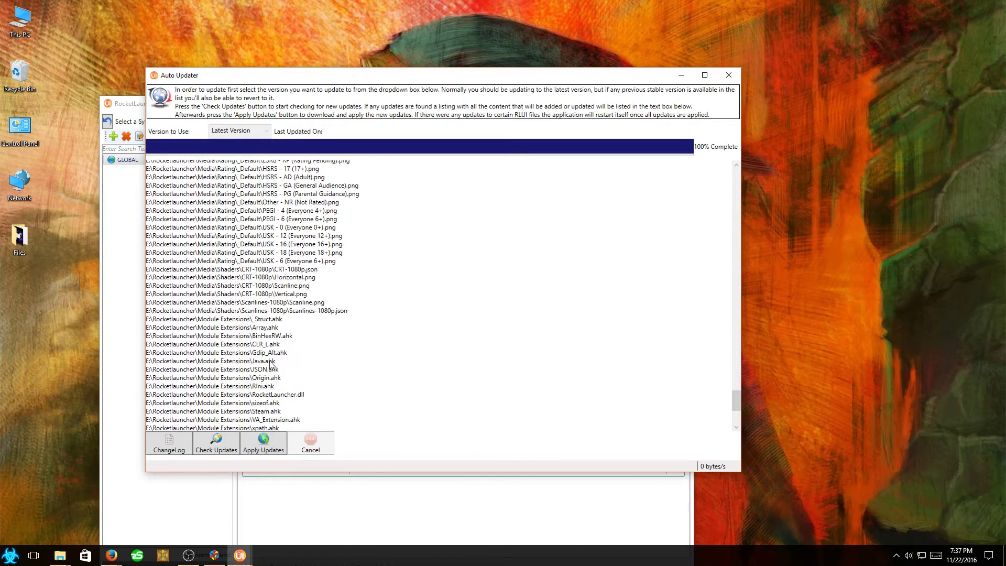
{"action": "scroll", "coordinate": [243, 390], "scroll_direction": "down", "scroll_amount": 4}
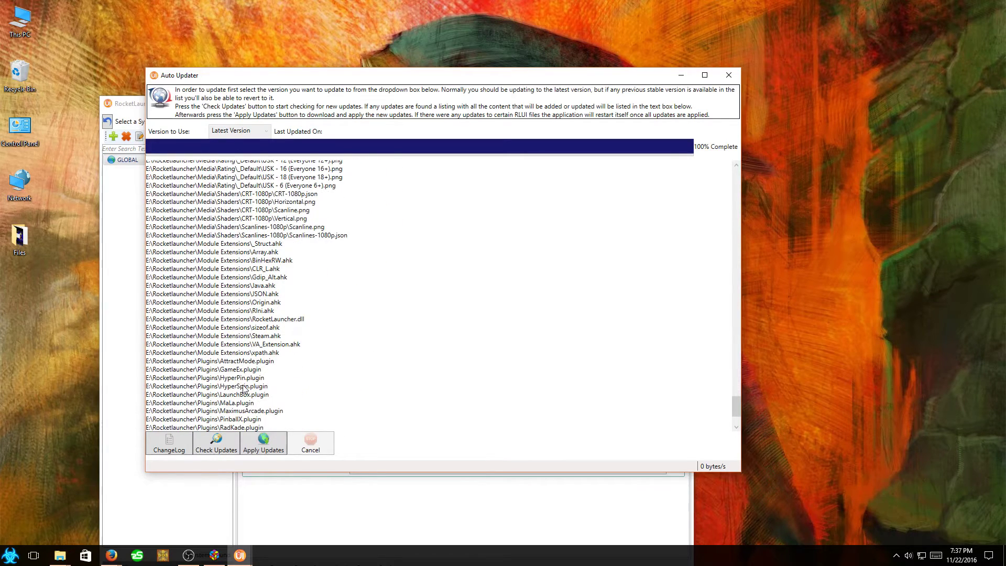
{"action": "scroll", "coordinate": [243, 389], "scroll_direction": "down", "scroll_amount": 3}
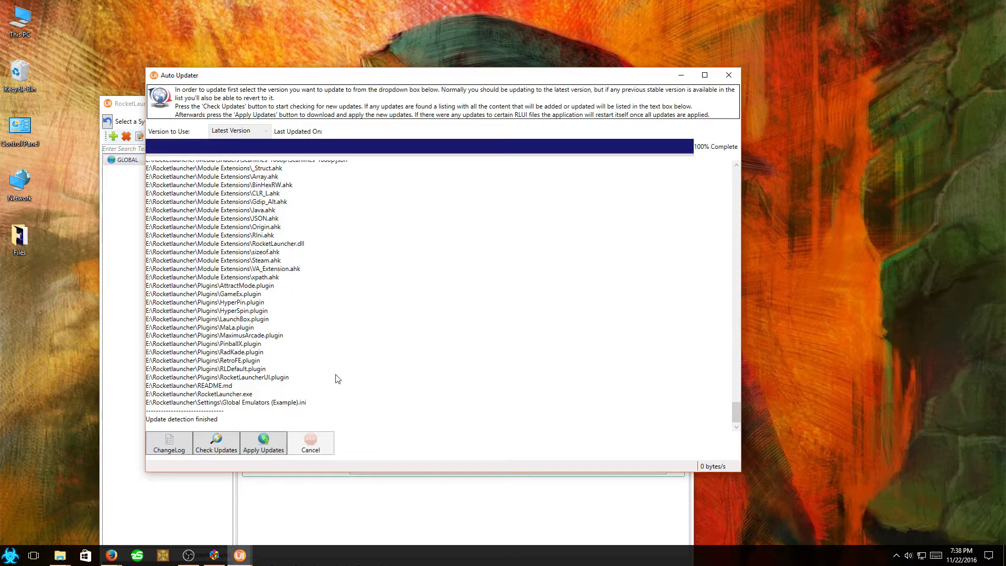
Apply the detected updates to the RocketLauncher installation.
{"action": "left_click", "coordinate": [256, 449]}
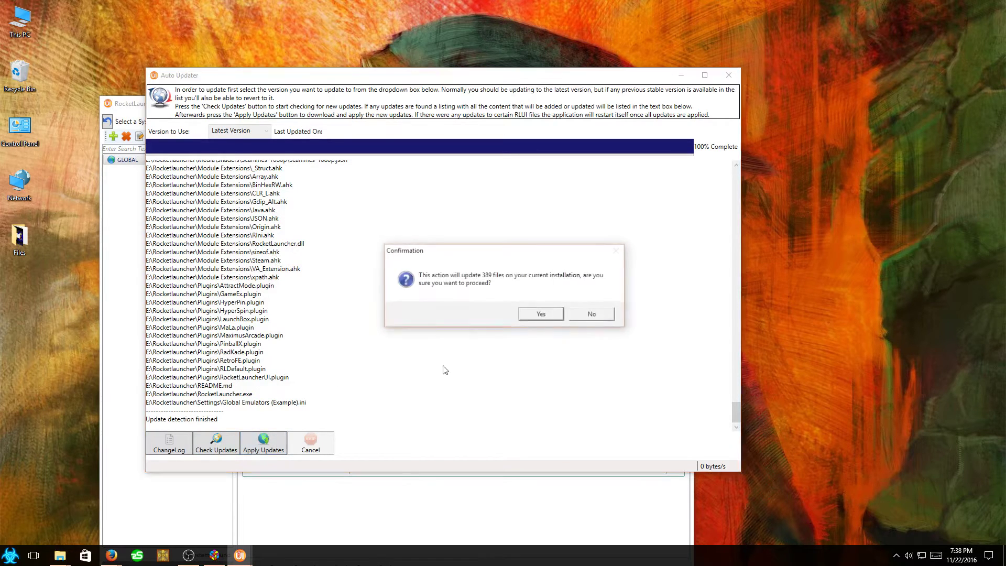
{"action": "left_click", "coordinate": [536, 315]}
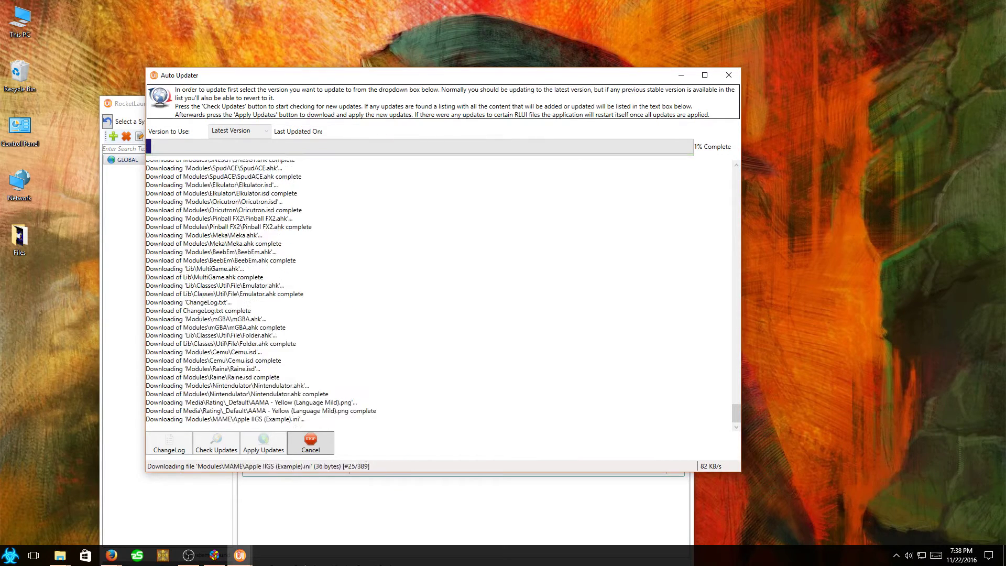
{"action": "left_click", "coordinate": [188, 555]}
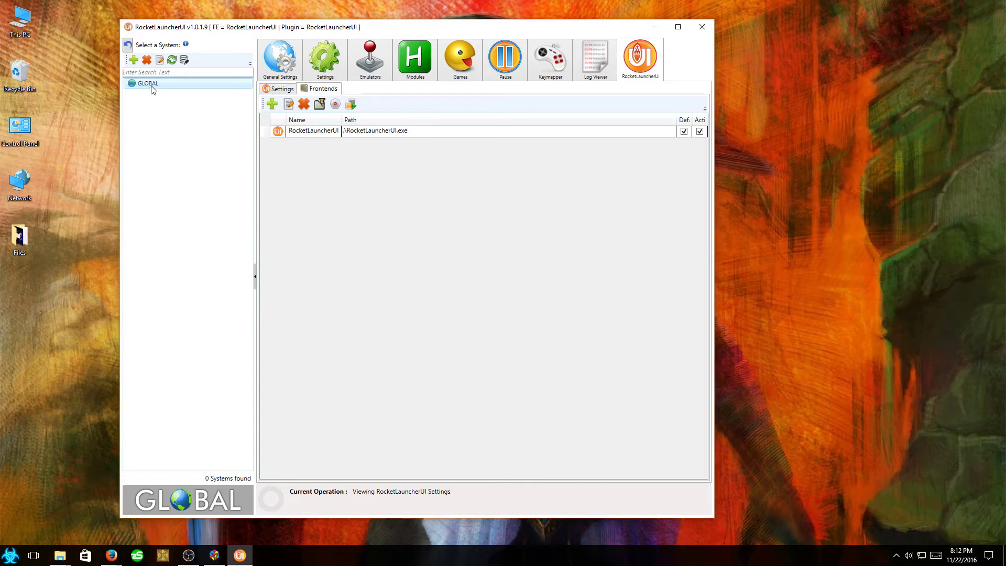
Start a new frontend entry in the RocketLauncherUI frontend settings and name it Launchbox.
{"action": "left_click", "coordinate": [309, 132]}
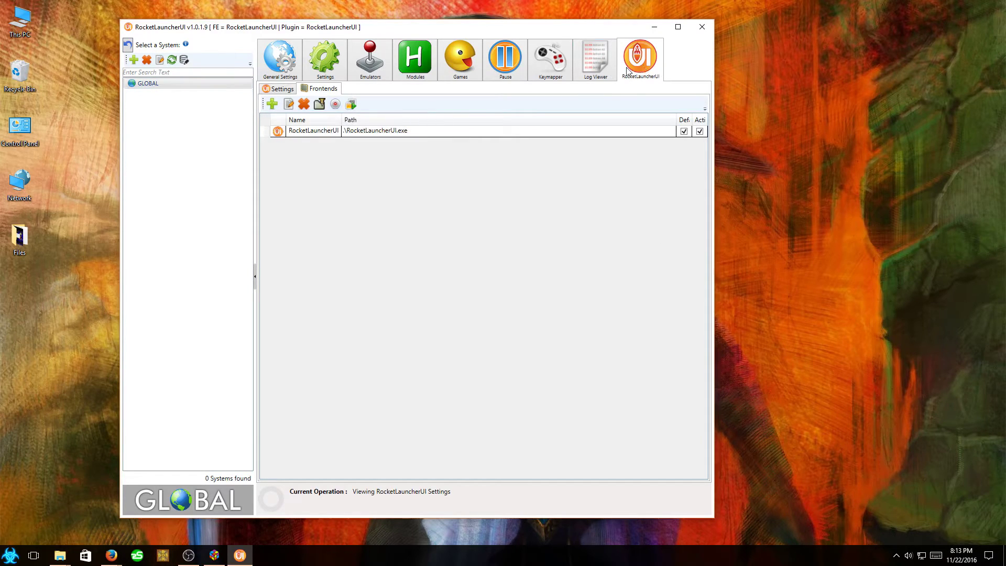
{"action": "left_click", "coordinate": [272, 104]}
{"action": "left_click", "coordinate": [376, 259]}
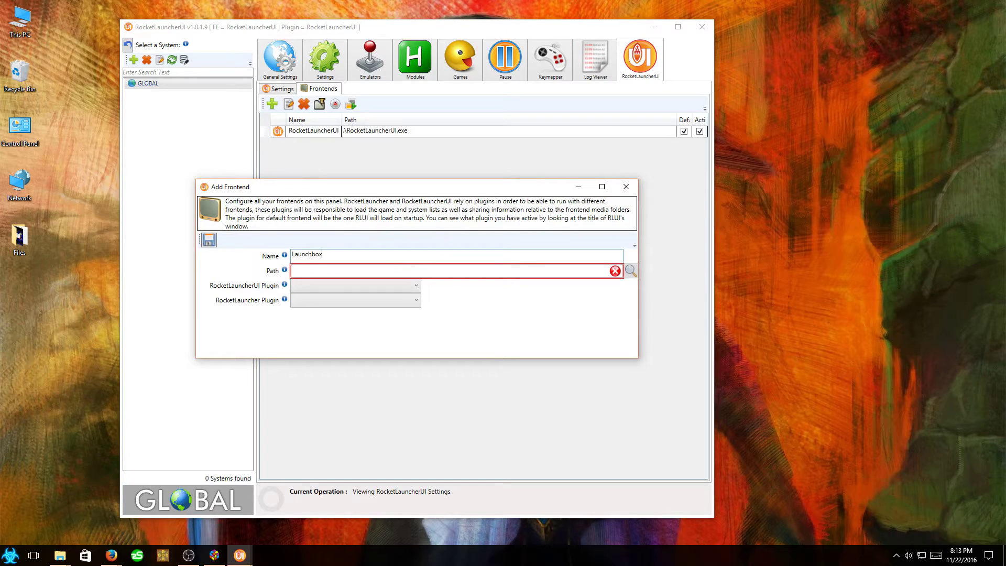
Set the new frontend's path to BigBox.exe in the Launchbox folder on FreeAgent Drive (E:).
{"action": "left_click", "coordinate": [631, 270]}
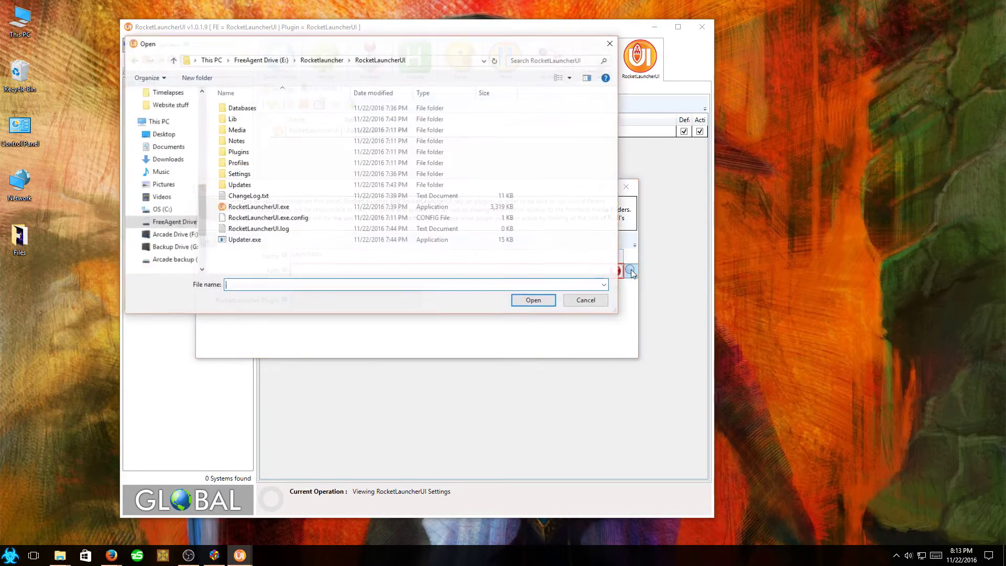
{"action": "left_click", "coordinate": [261, 60]}
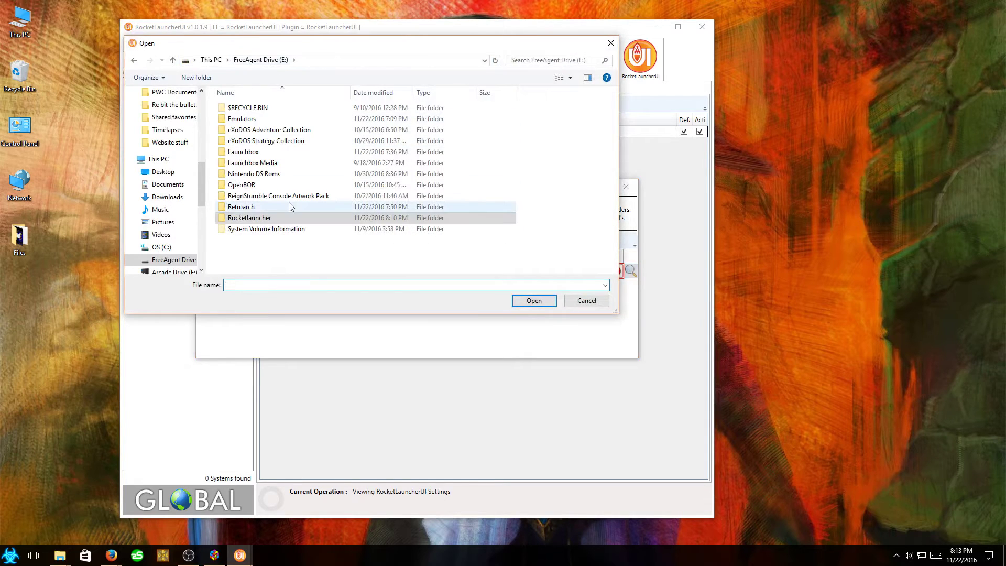
{"action": "double_click", "coordinate": [243, 152]}
{"action": "scroll", "coordinate": [272, 198], "scroll_direction": "down", "scroll_amount": 5}
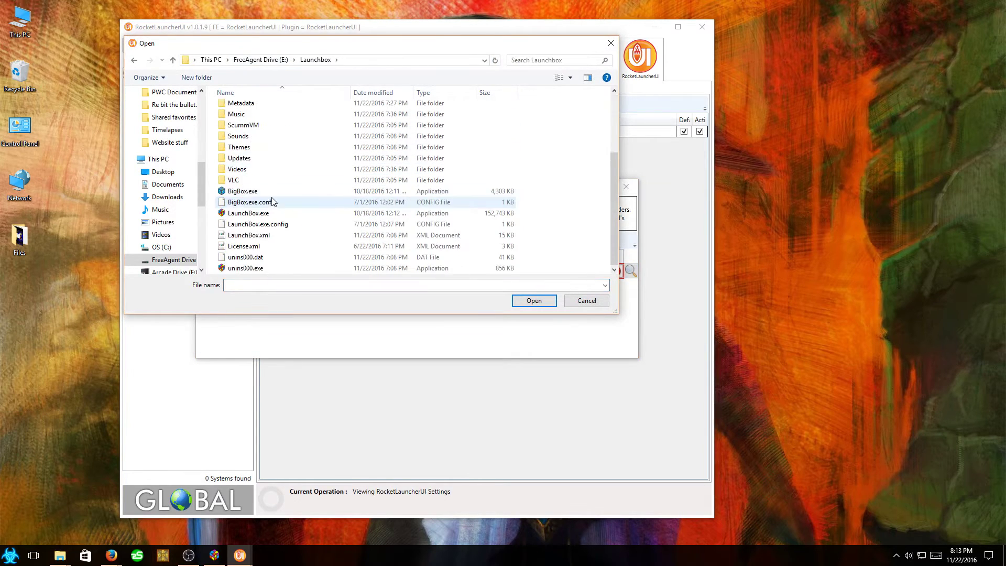
{"action": "left_click", "coordinate": [243, 191]}
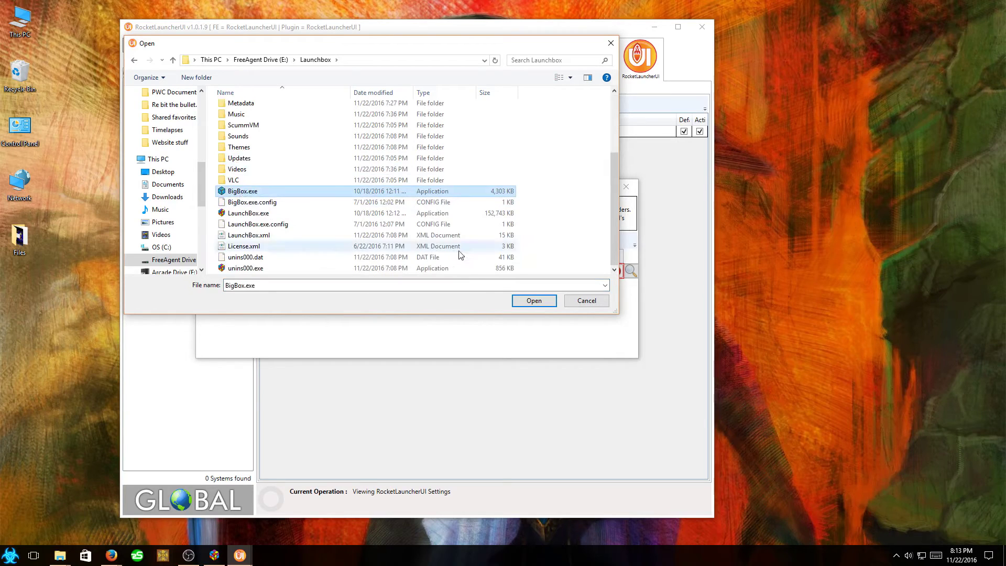
{"action": "left_click", "coordinate": [533, 301]}
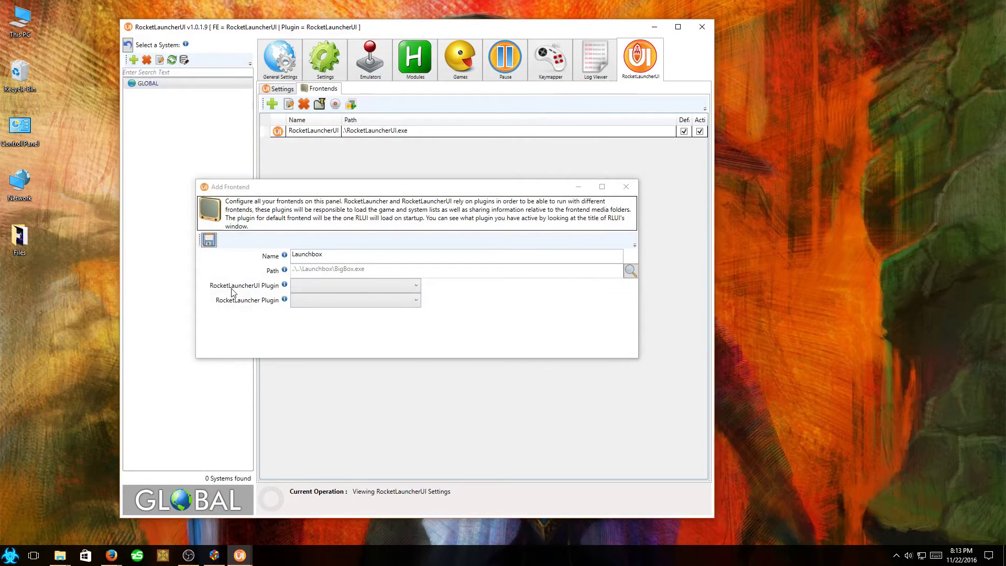
Choose LaunchBox as both the RocketLauncherUI plugin and the RocketLauncher plugin, and save the frontend.
{"action": "left_click", "coordinate": [414, 288]}
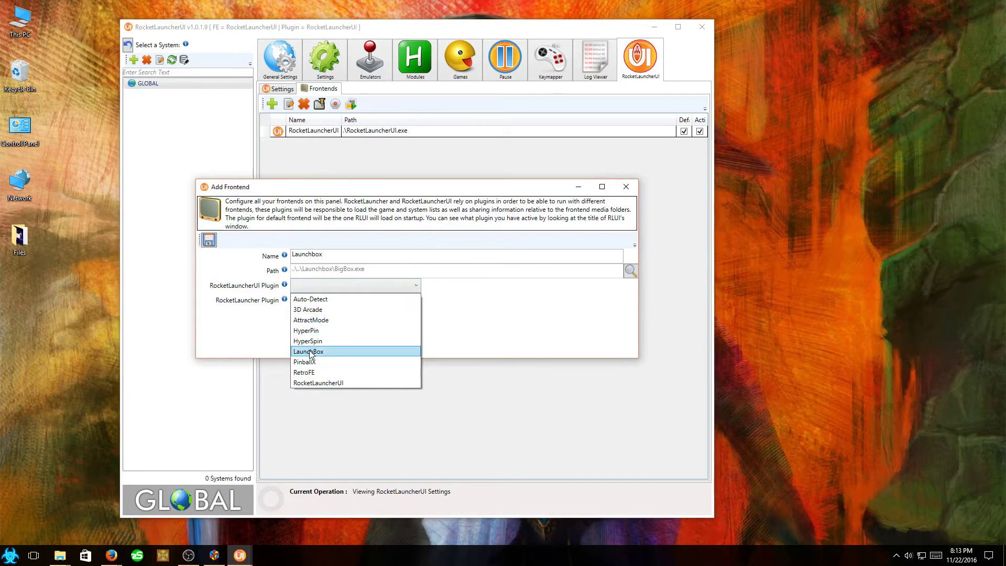
{"action": "left_click", "coordinate": [310, 352]}
{"action": "left_click", "coordinate": [416, 300]}
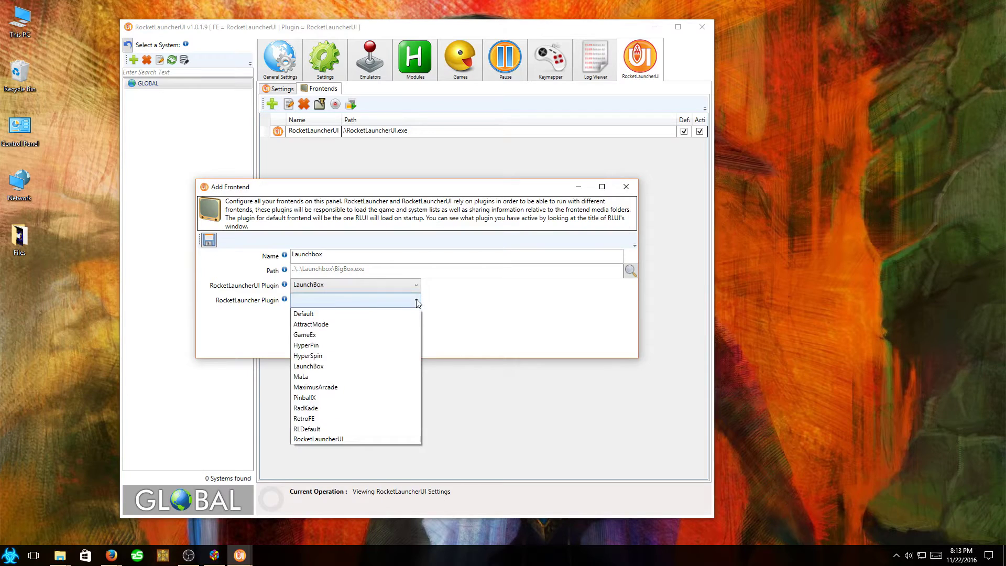
{"action": "left_click", "coordinate": [309, 366]}
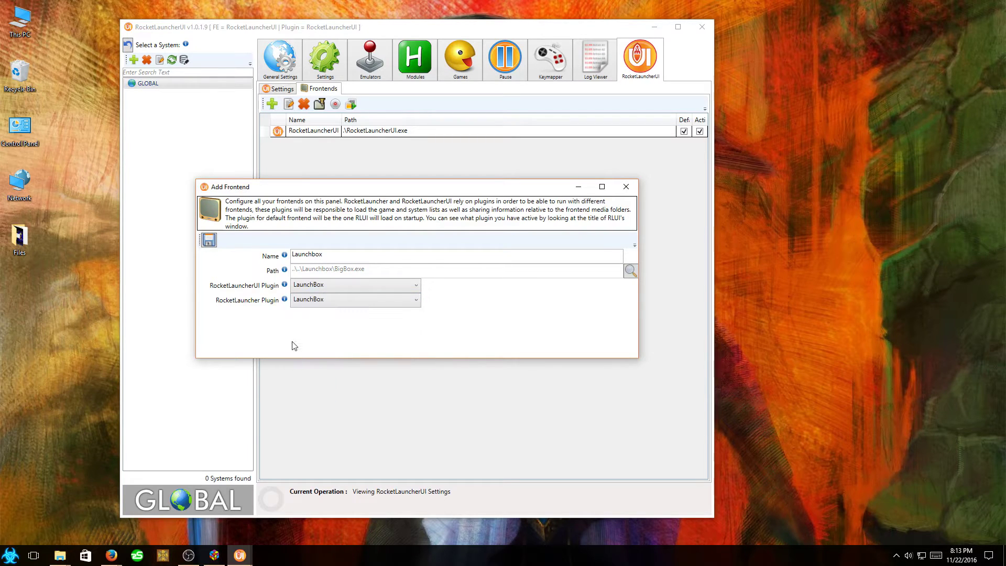
{"action": "left_click", "coordinate": [210, 240]}
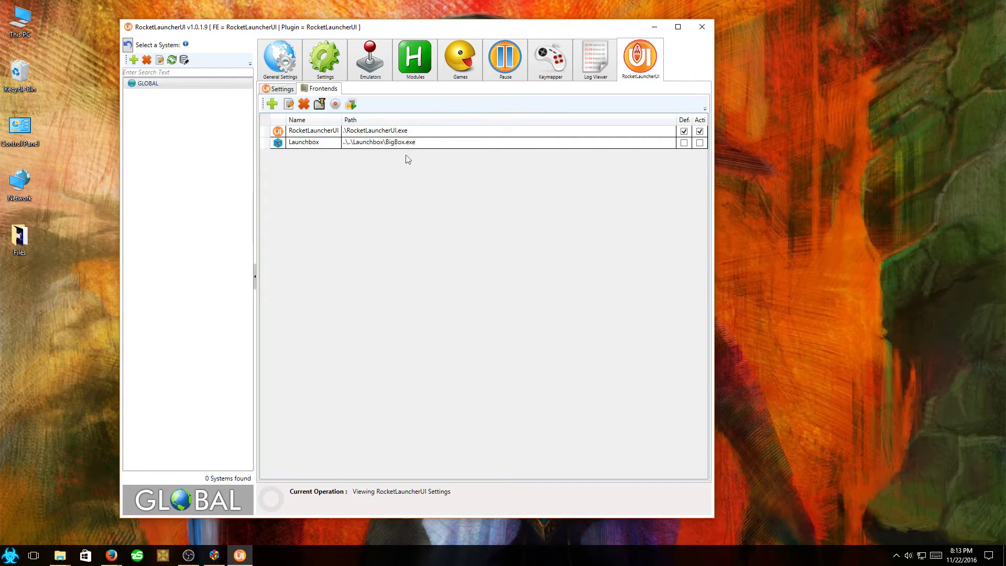
Make the Launchbox entry both the default and the active frontend.
{"action": "left_click", "coordinate": [370, 143]}
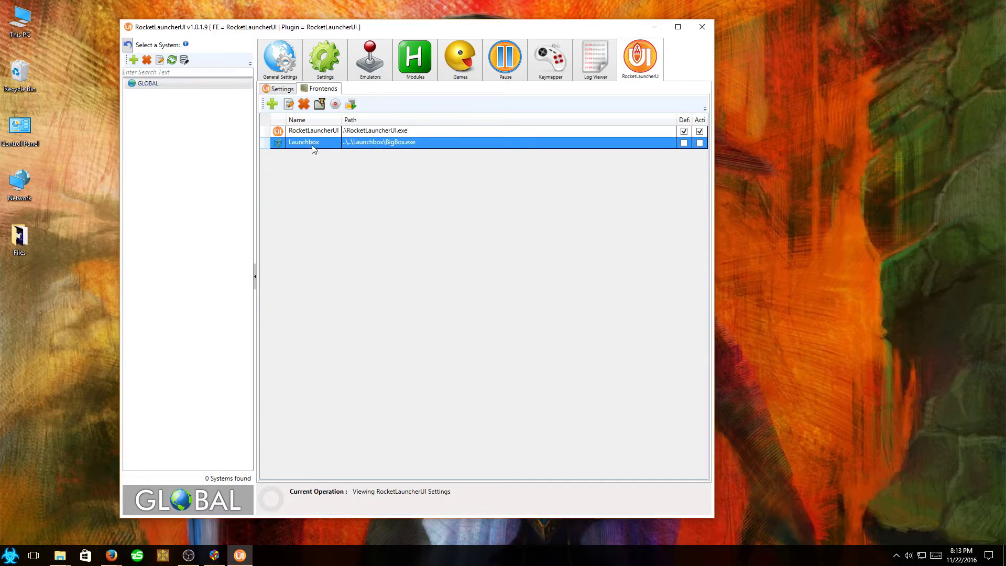
{"action": "left_click", "coordinate": [321, 104]}
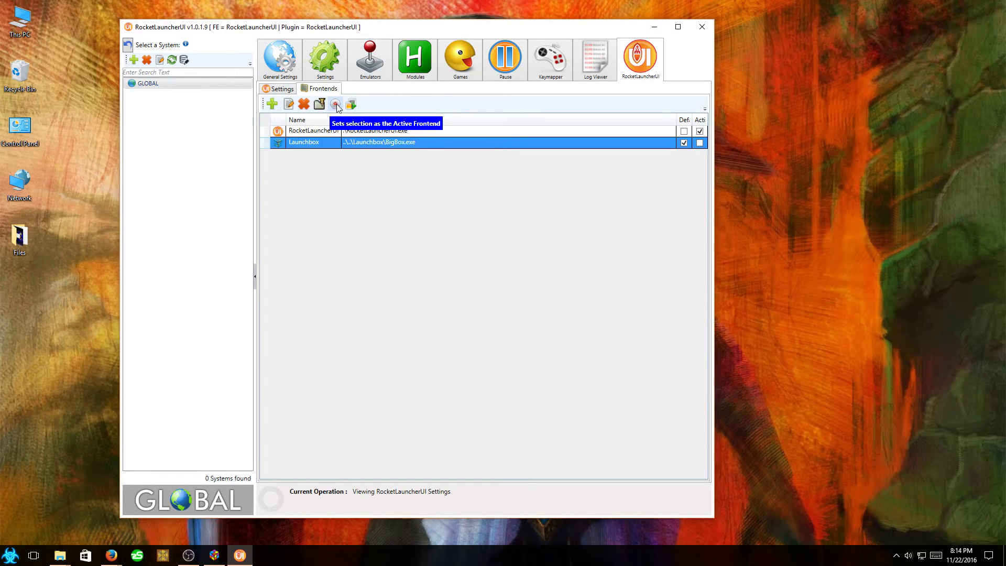
{"action": "left_click", "coordinate": [336, 105]}
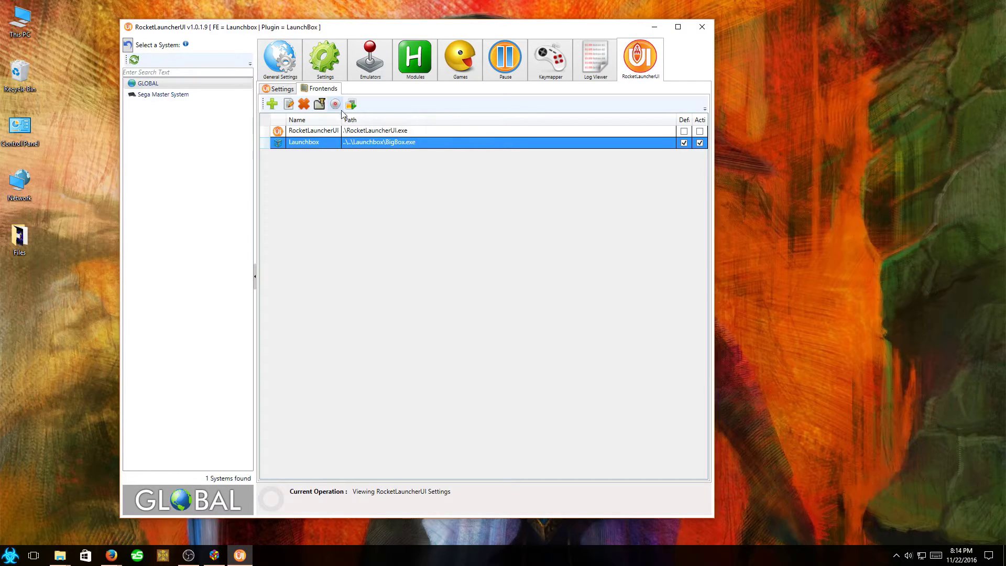
Examine the ROM names and descriptions in the Sega Master System game audit list.
{"action": "left_click", "coordinate": [155, 95]}
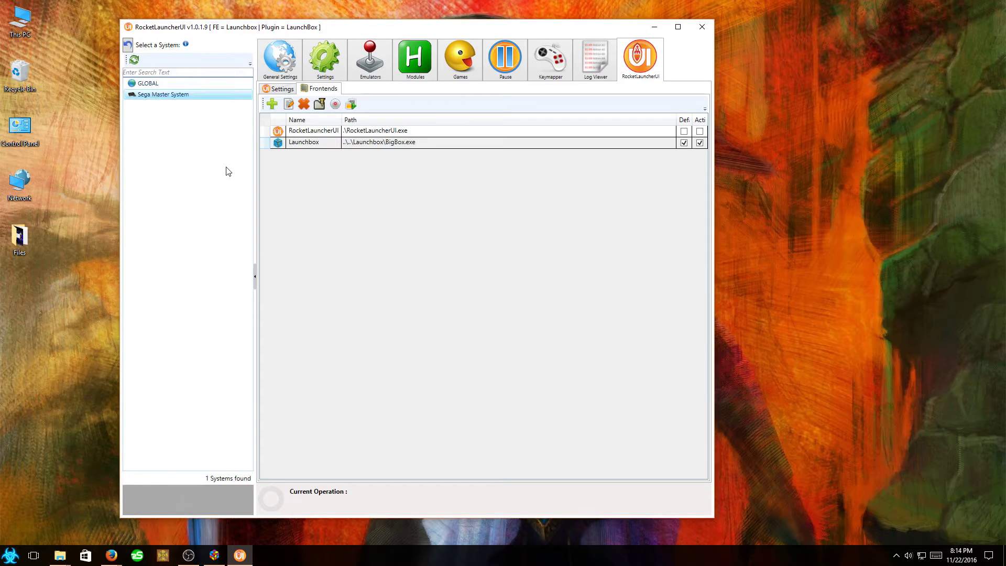
{"action": "left_click", "coordinate": [450, 71]}
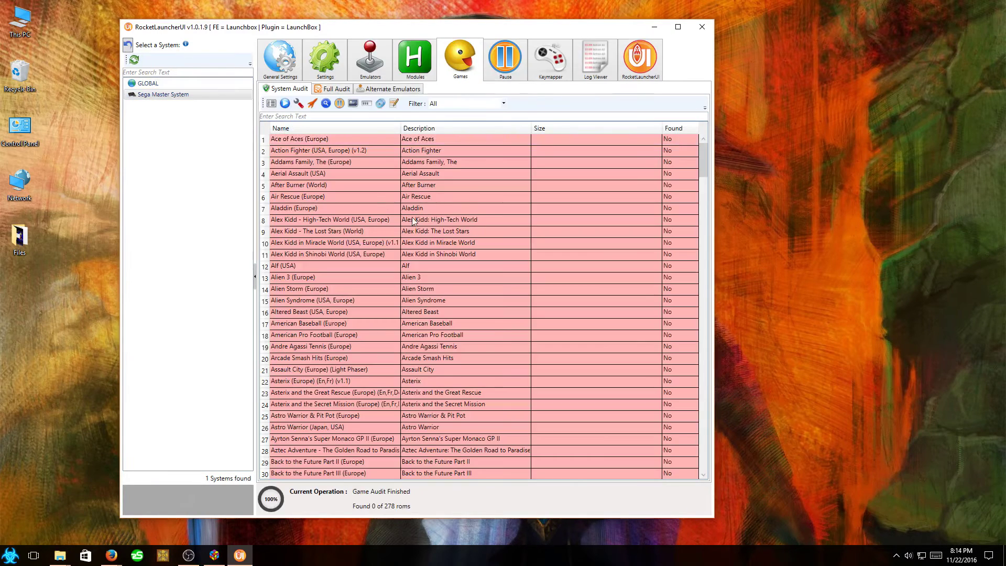
{"action": "left_click", "coordinate": [313, 208]}
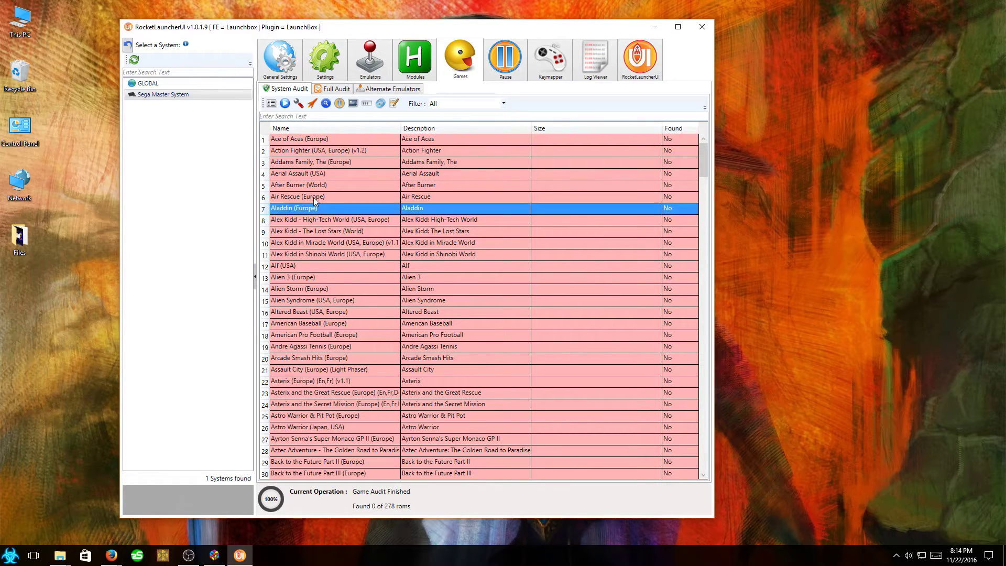
{"action": "left_click", "coordinate": [313, 197]}
{"action": "left_click", "coordinate": [314, 174]}
{"action": "left_click", "coordinate": [315, 162]}
{"action": "left_click", "coordinate": [315, 152]}
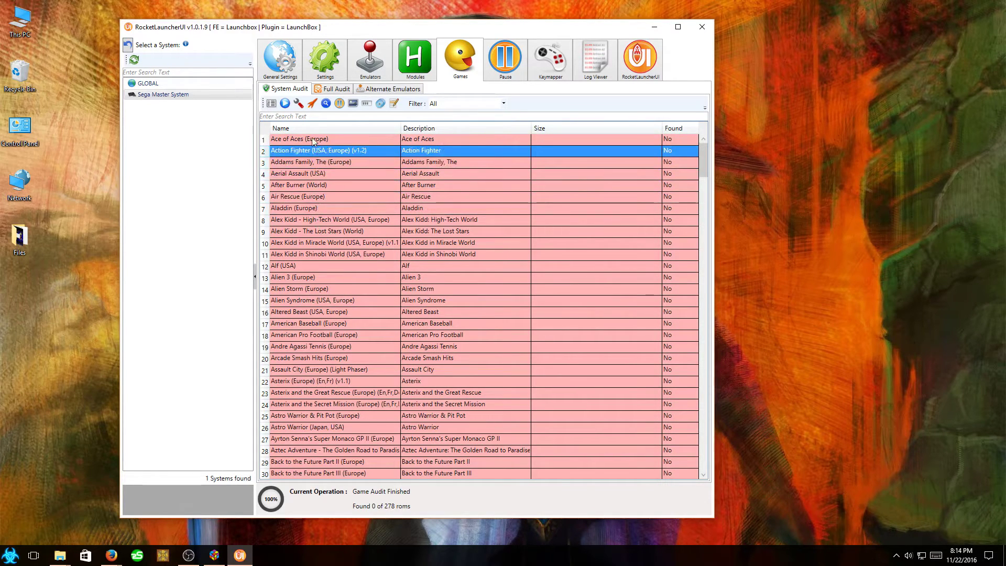
{"action": "left_click", "coordinate": [314, 139]}
{"action": "left_click", "coordinate": [307, 267]}
{"action": "left_click", "coordinate": [307, 231]}
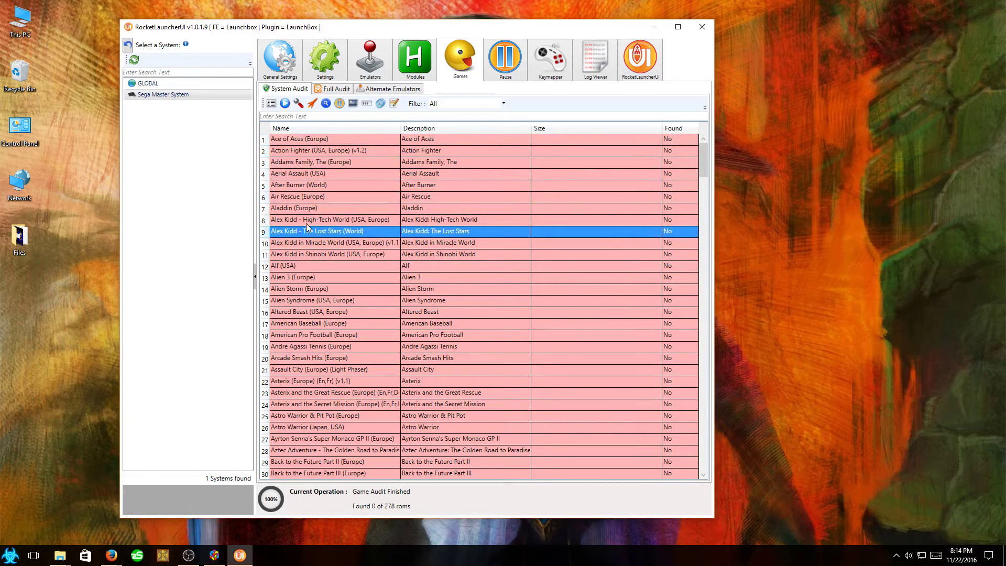
{"action": "left_click", "coordinate": [306, 220]}
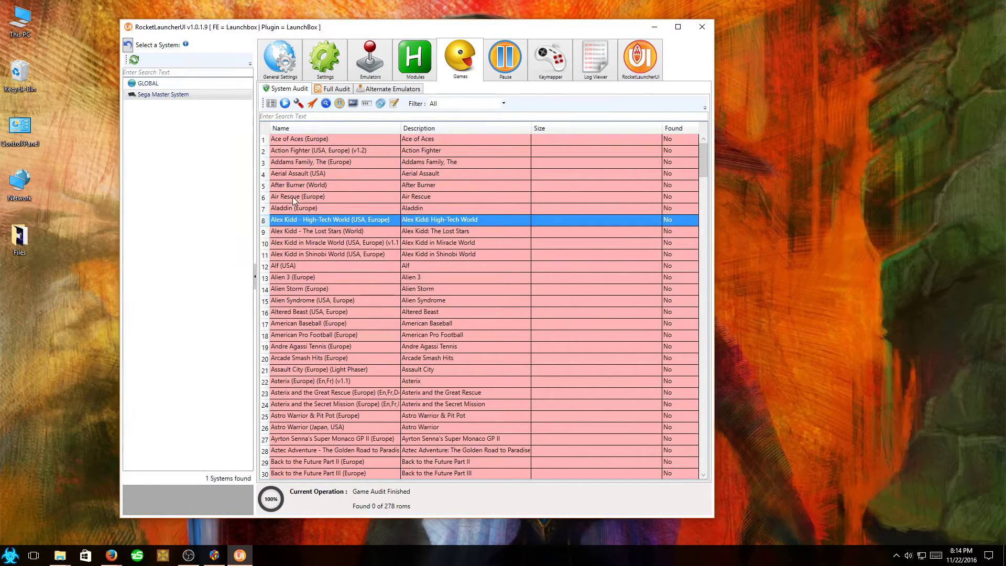
{"action": "left_click", "coordinate": [295, 244]}
{"action": "left_click", "coordinate": [295, 220]}
Start a new emulator entry under the GLOBAL system and name it Sega Master System.
{"action": "left_click", "coordinate": [156, 84]}
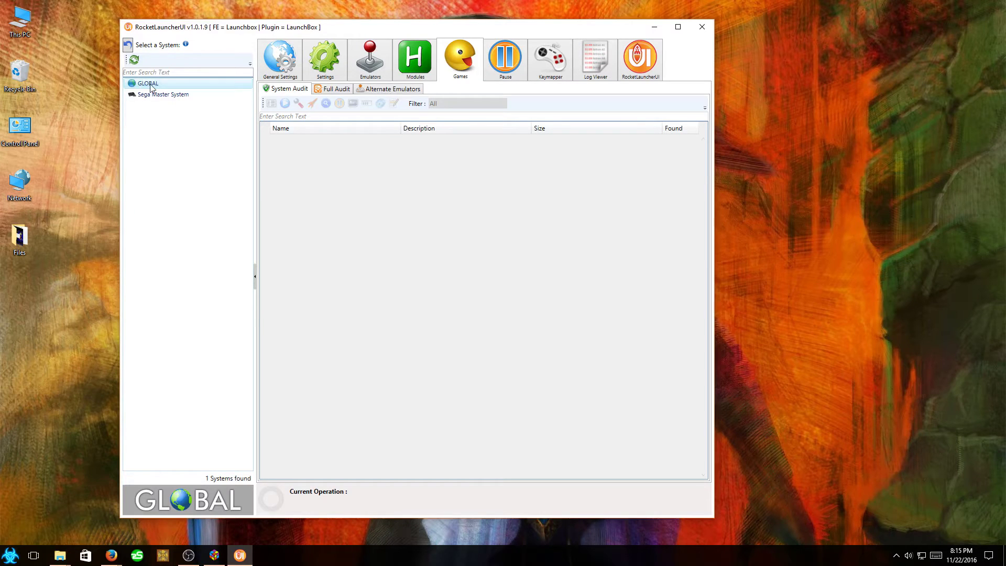
{"action": "left_click", "coordinate": [377, 68]}
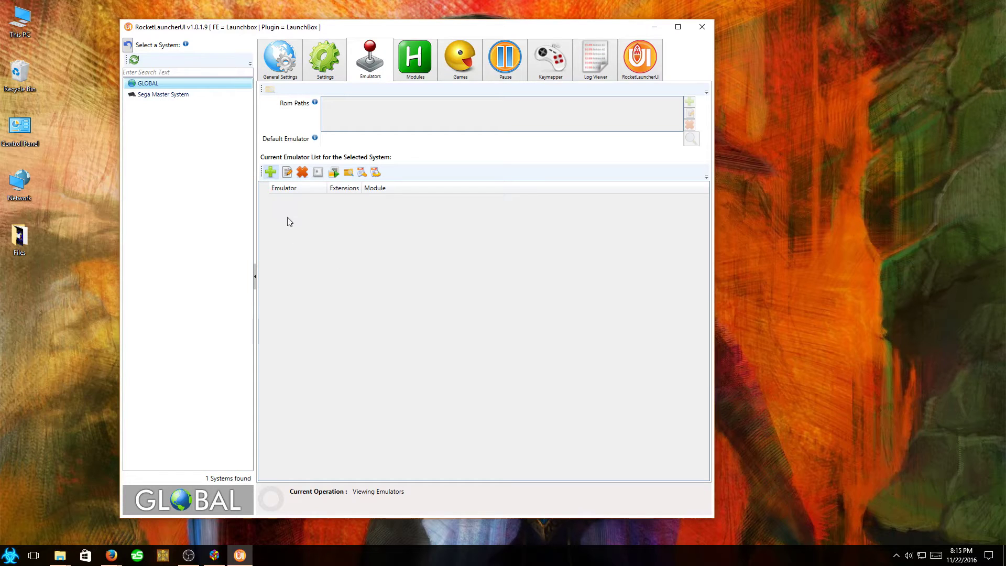
{"action": "left_click", "coordinate": [268, 173]}
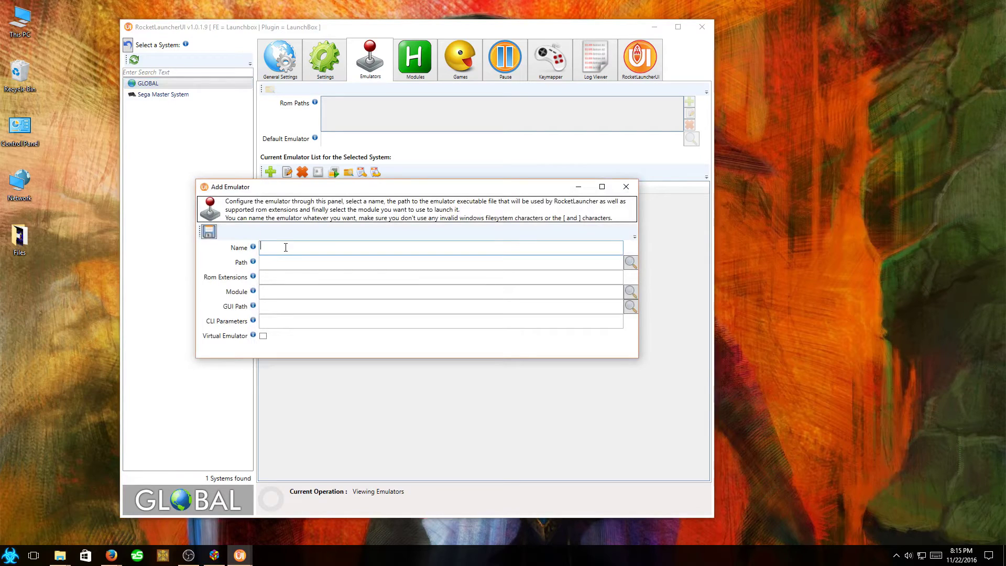
{"action": "type", "text": "Seg"}
{"action": "type", "text": "em"}
Set the emulator's path to retroarch.exe in the Retroarch folder on FreeAgent Drive (E:).
{"action": "left_click", "coordinate": [630, 263]}
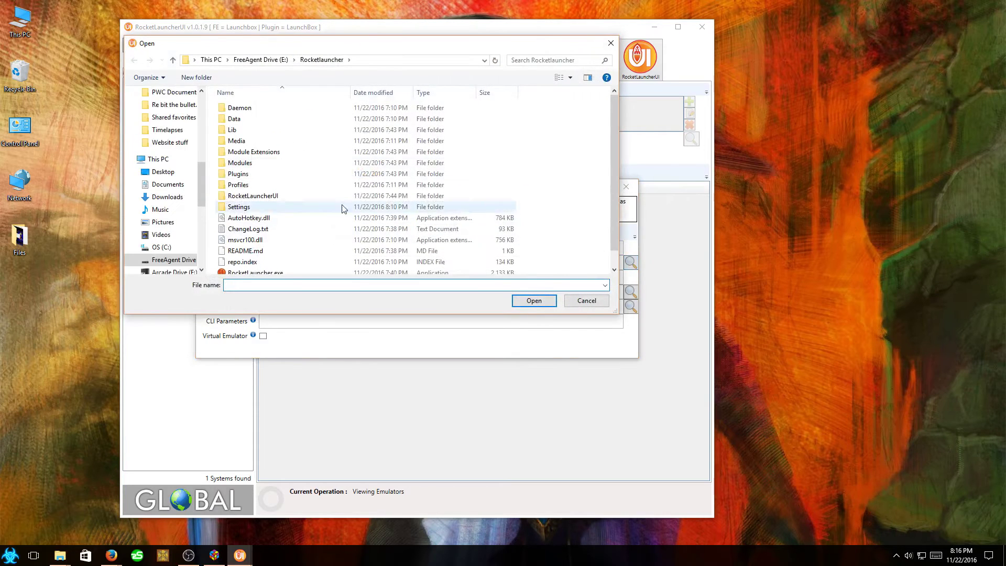
{"action": "left_click", "coordinate": [260, 59]}
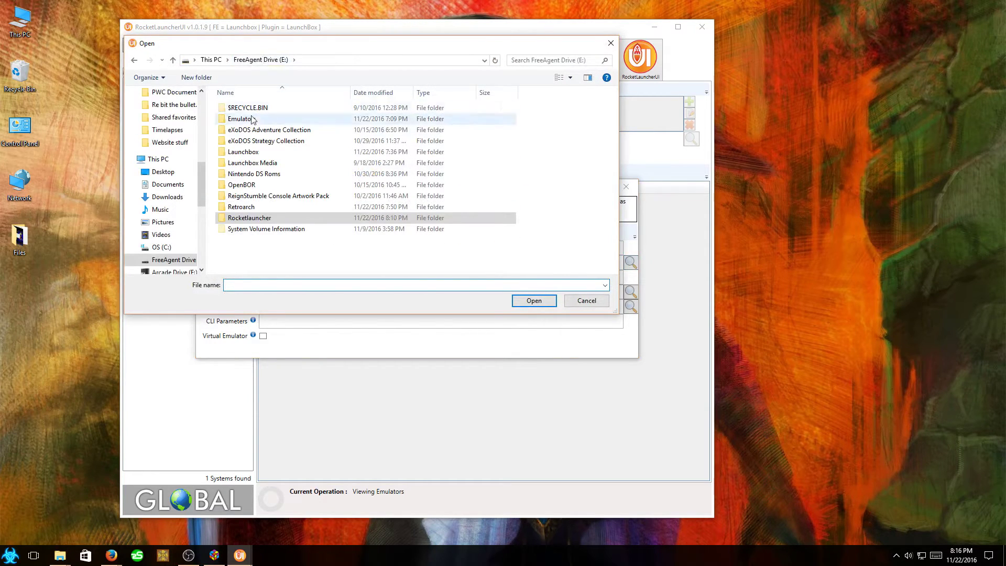
{"action": "left_click", "coordinate": [243, 208]}
{"action": "double_click", "coordinate": [242, 208]}
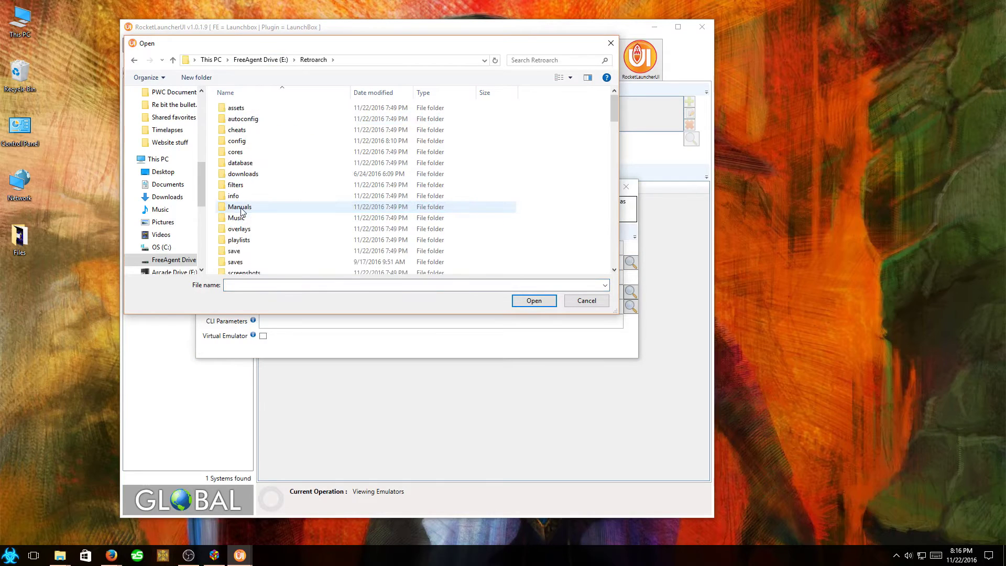
{"action": "scroll", "coordinate": [257, 213], "scroll_direction": "down", "scroll_amount": 12}
{"action": "scroll", "coordinate": [267, 215], "scroll_direction": "down", "scroll_amount": 12}
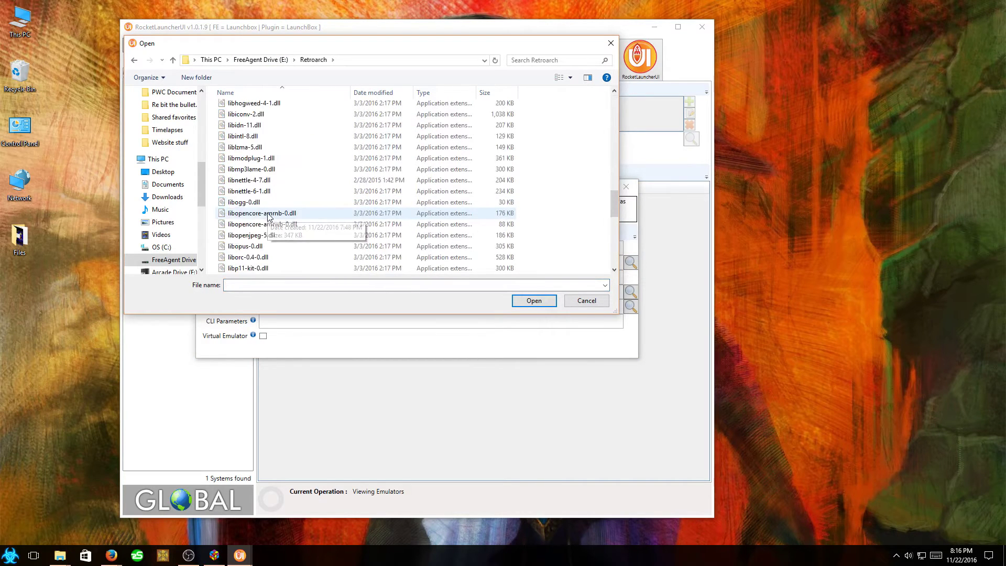
{"action": "left_click", "coordinate": [244, 192]}
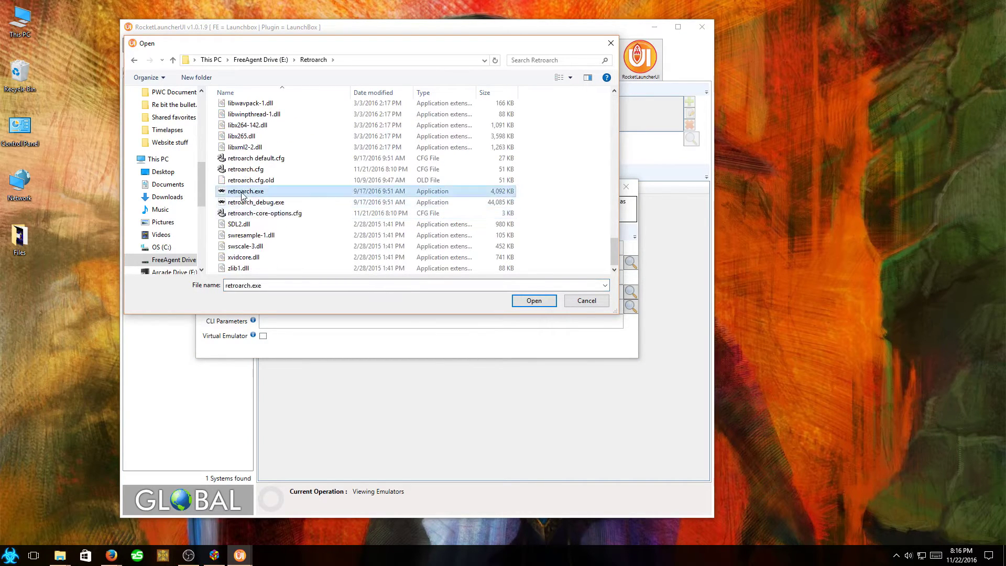
{"action": "left_click", "coordinate": [533, 302]}
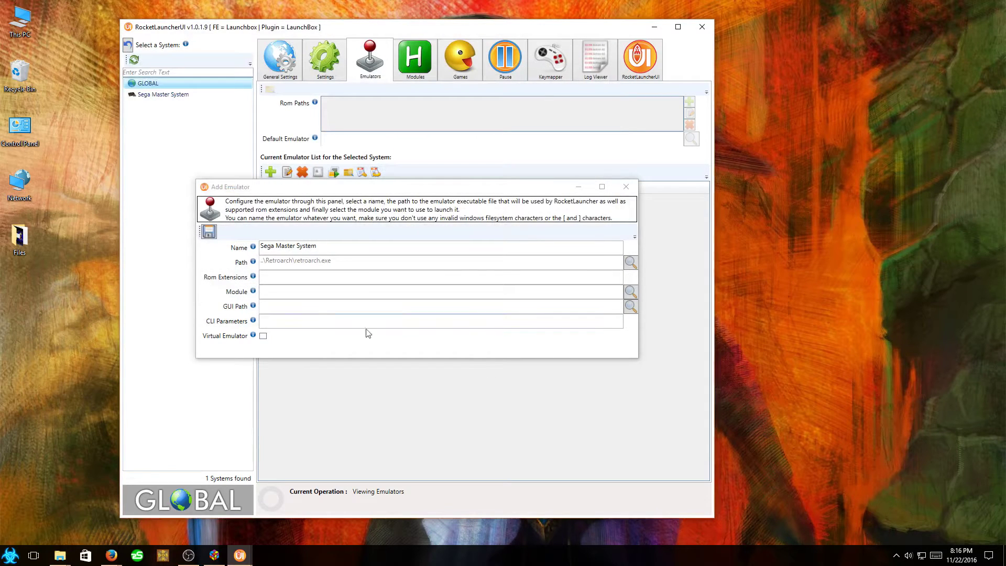
Enter 7z|sms as the emulator's supported ROM extensions.
{"action": "left_click", "coordinate": [582, 278]}
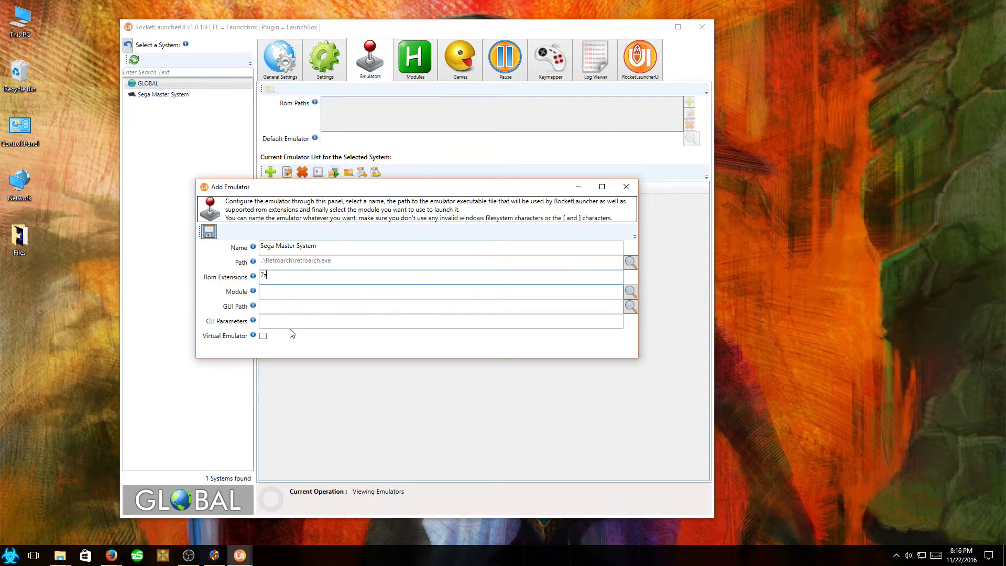
{"action": "mouse_move", "coordinate": [257, 261]}
{"action": "mouse_move", "coordinate": [255, 279]}
{"action": "type", "text": "|sms"}
Assign the RetroArch.ahk module to the emulator and save the new emulator entry.
{"action": "left_click", "coordinate": [631, 294]}
{"action": "left_click_drag", "start_coordinate": [522, 164], "coordinate": [582, 168]}
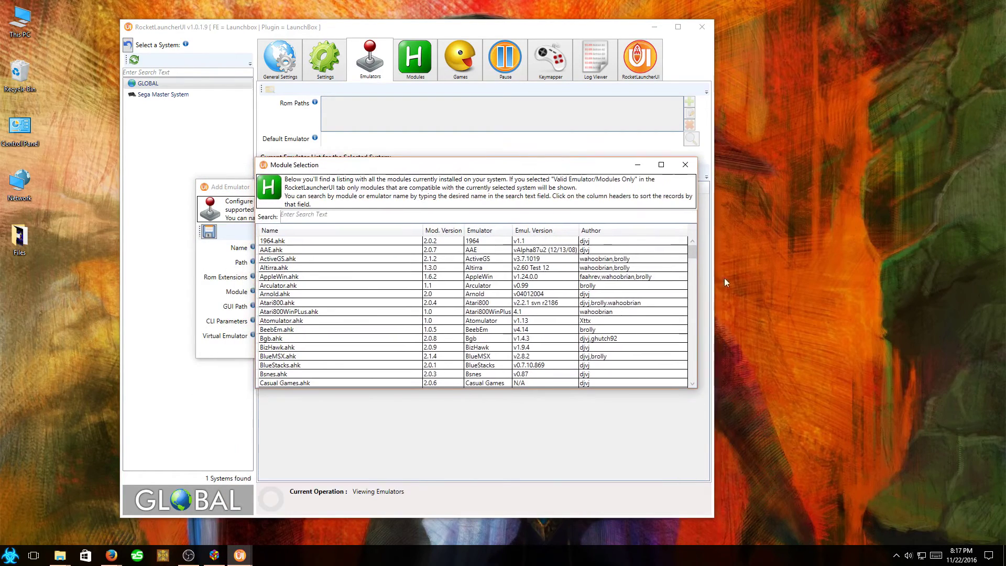
{"action": "left_click_drag", "start_coordinate": [694, 250], "coordinate": [694, 343]}
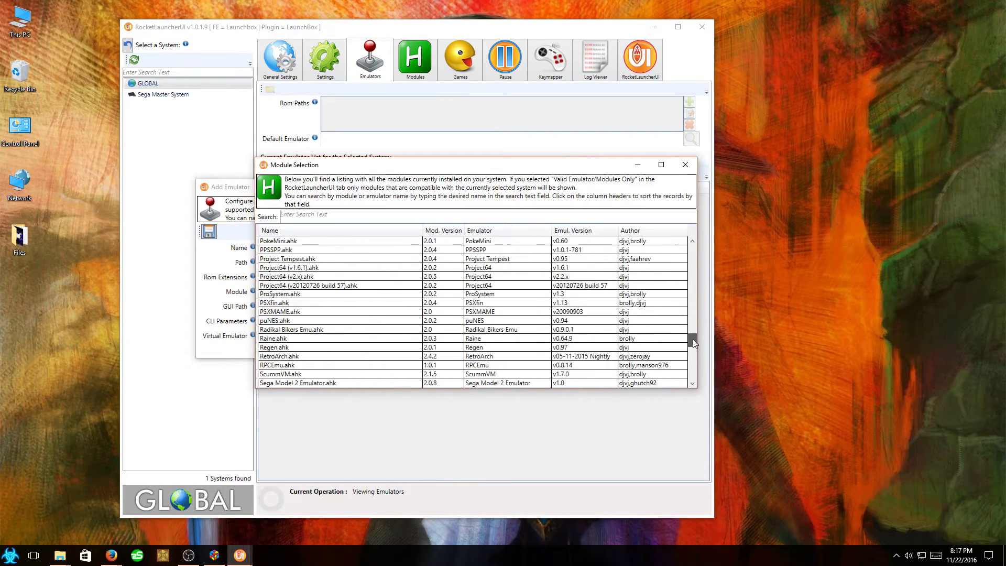
{"action": "left_click", "coordinate": [290, 358]}
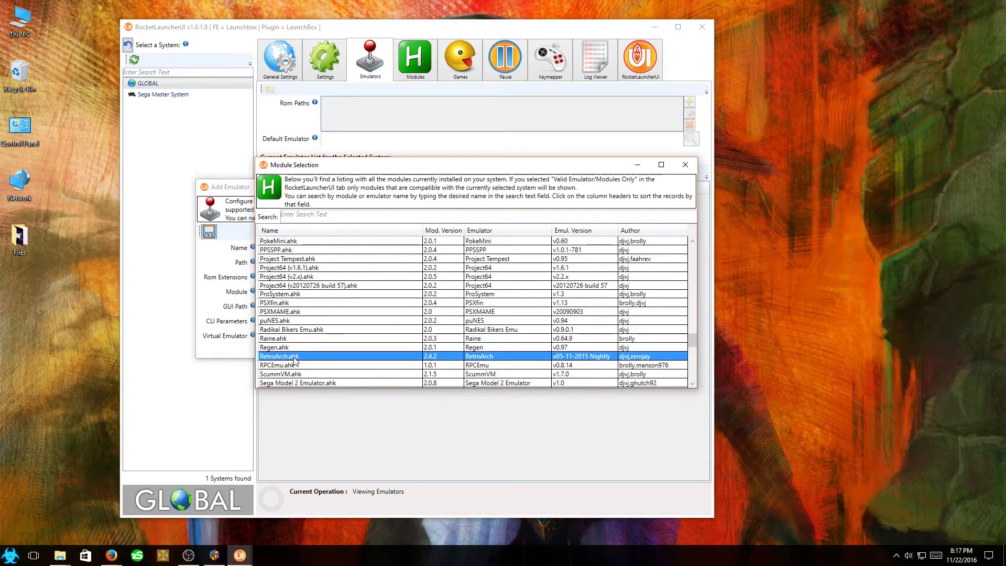
{"action": "double_click", "coordinate": [316, 357]}
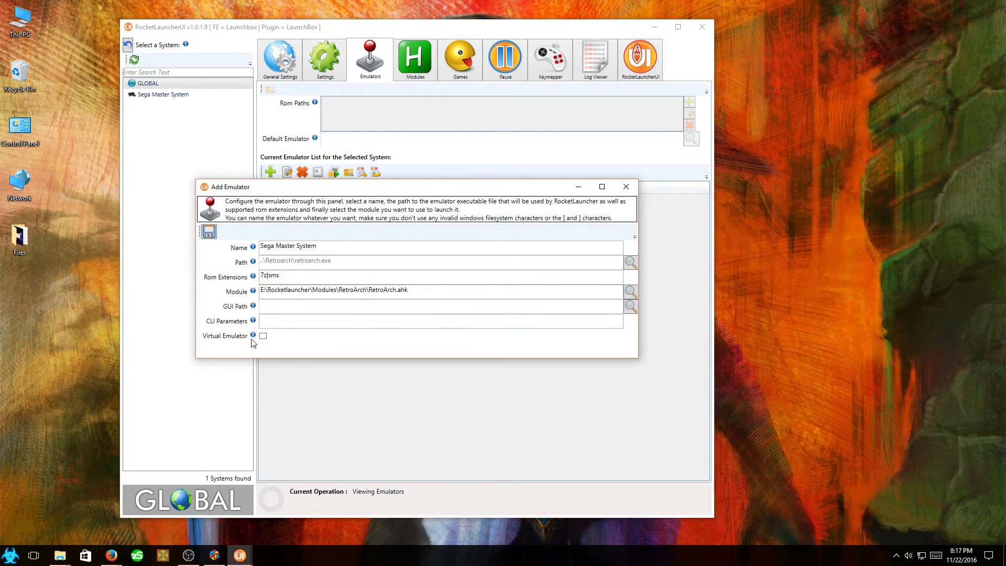
{"action": "mouse_move", "coordinate": [254, 307]}
{"action": "left_click", "coordinate": [208, 233]}
{"action": "left_click", "coordinate": [295, 201]}
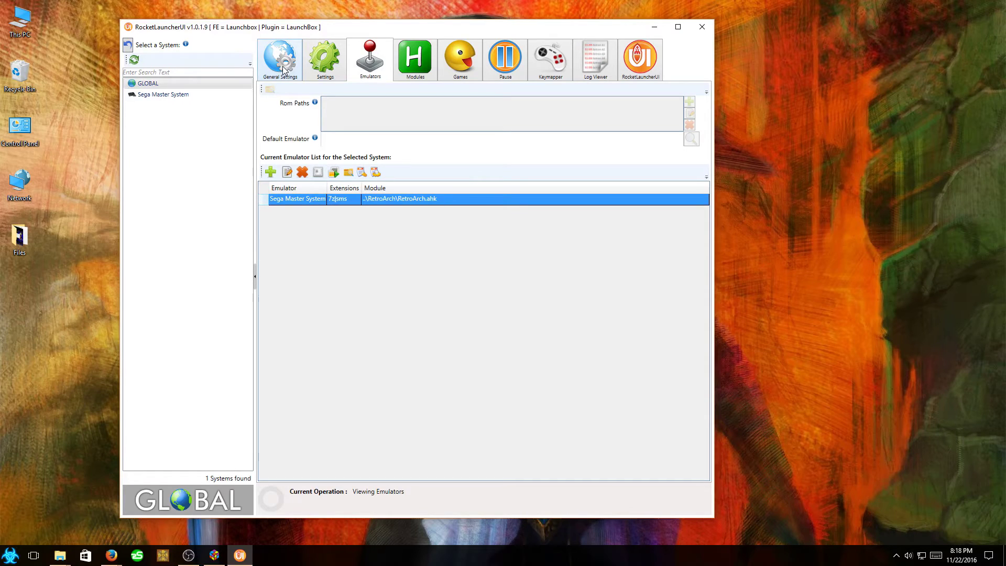
Review the GLOBAL main settings, including the 7z and Virtual Drive options.
{"action": "left_click", "coordinate": [225, 83]}
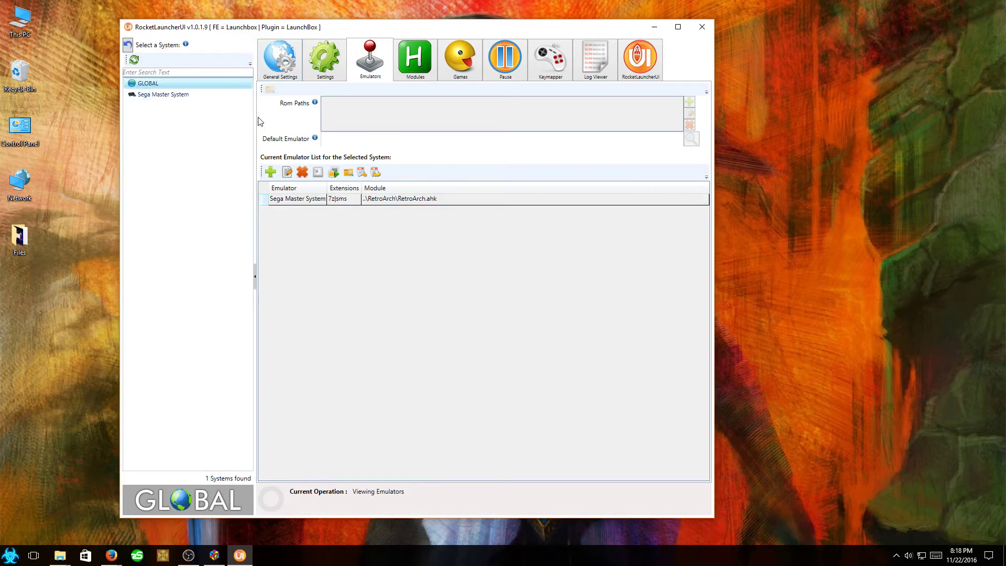
{"action": "left_click", "coordinate": [325, 69]}
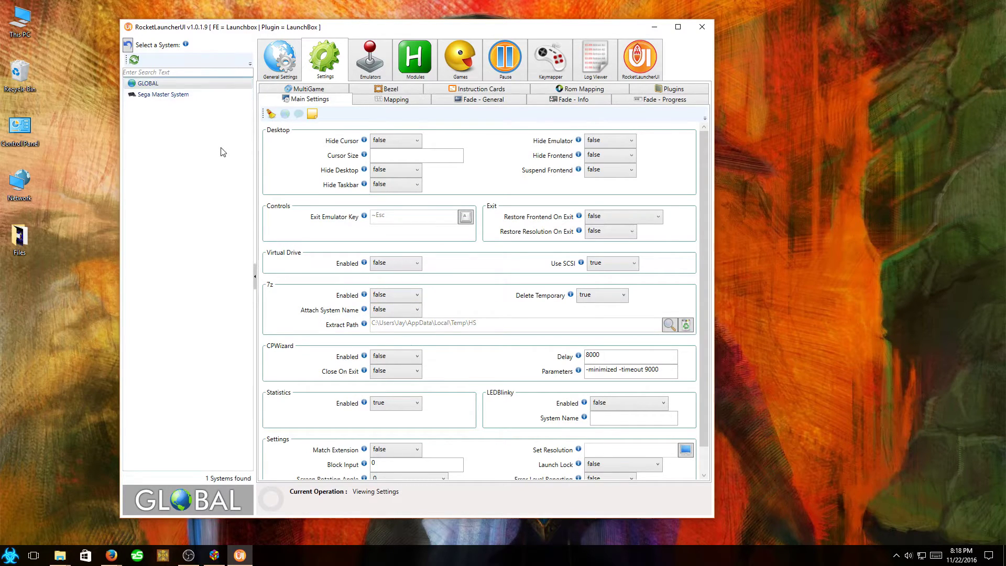
{"action": "scroll", "coordinate": [288, 283], "scroll_direction": "down", "scroll_amount": 1}
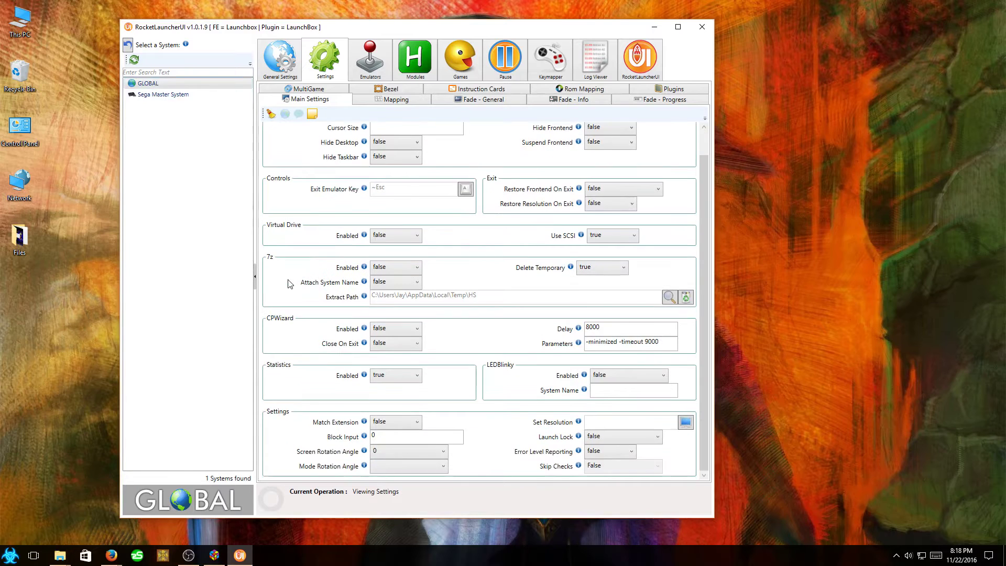
{"action": "scroll", "coordinate": [289, 283], "scroll_direction": "up", "scroll_amount": 1}
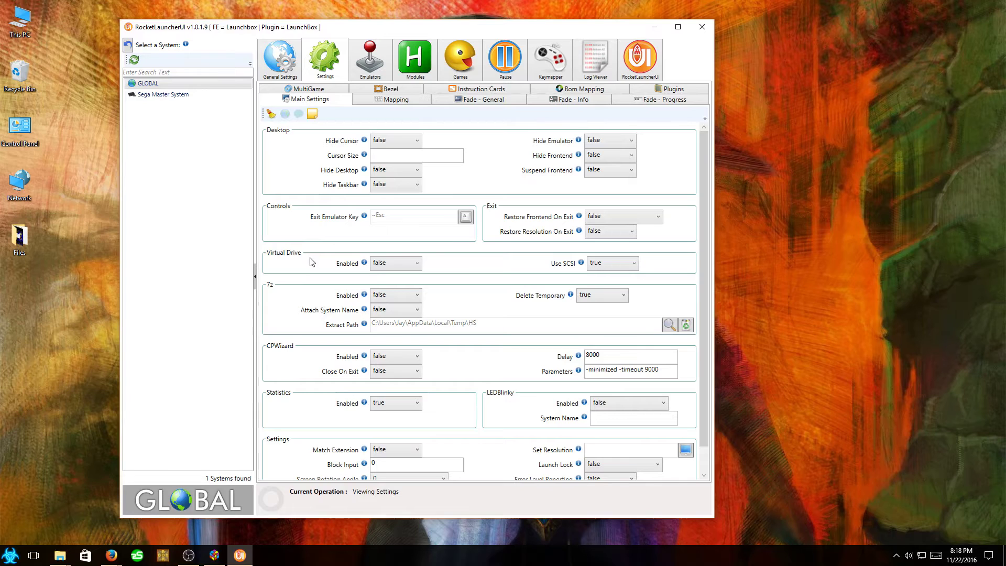
Switch the 7z Enabled setting for Sega Master System to false, and return it to true.
{"action": "left_click", "coordinate": [164, 95]}
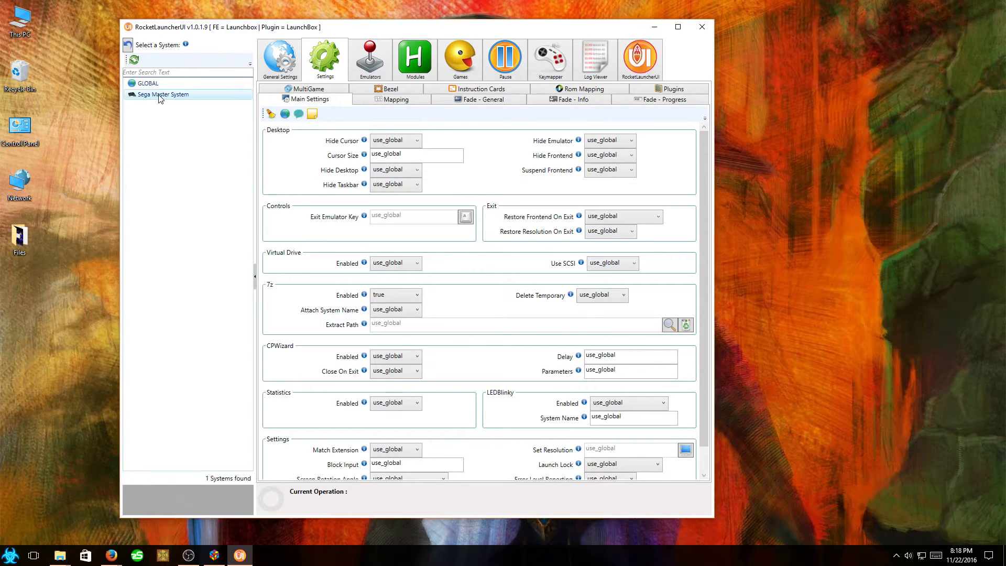
{"action": "left_click", "coordinate": [390, 295]}
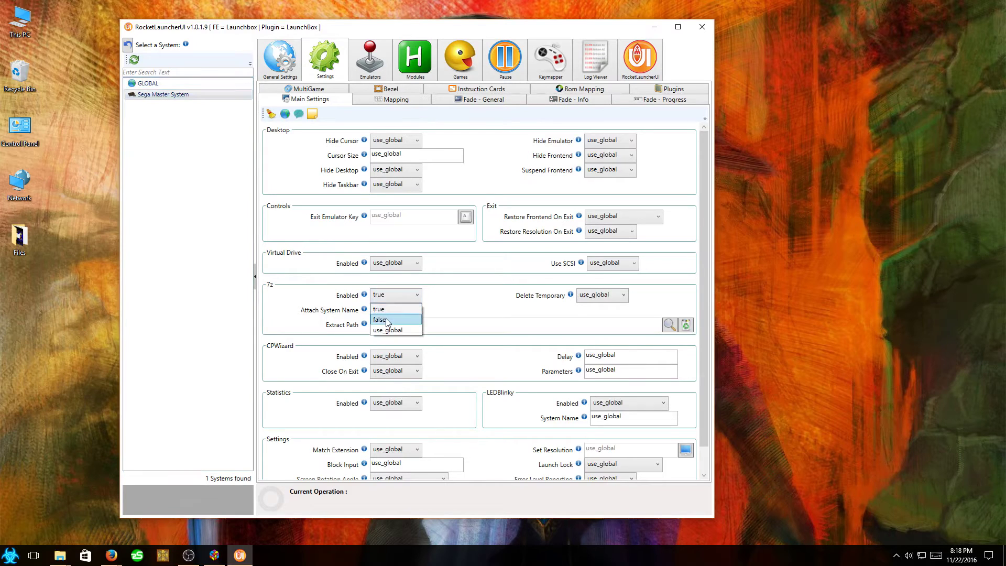
{"action": "left_click", "coordinate": [387, 321]}
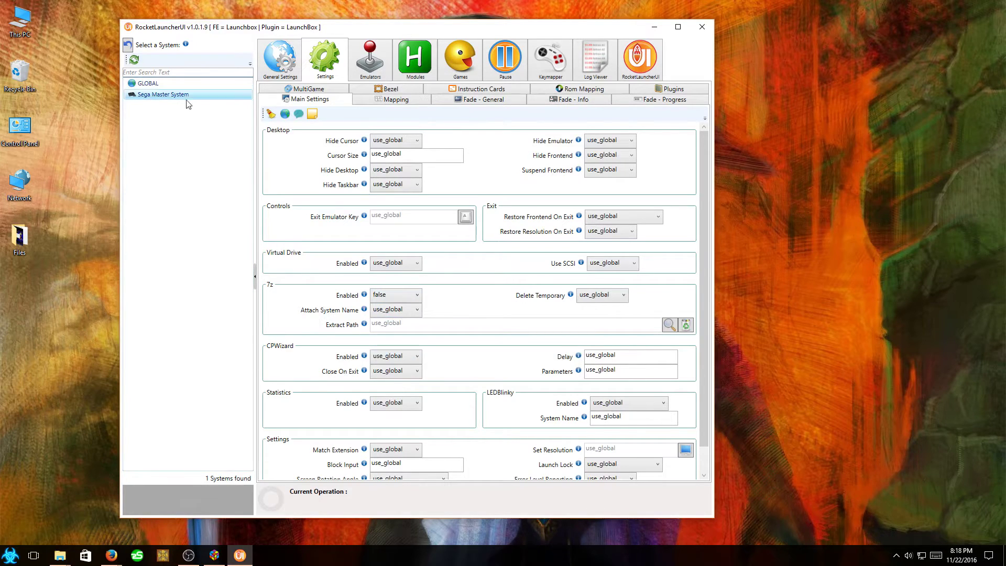
{"action": "left_click", "coordinate": [385, 296]}
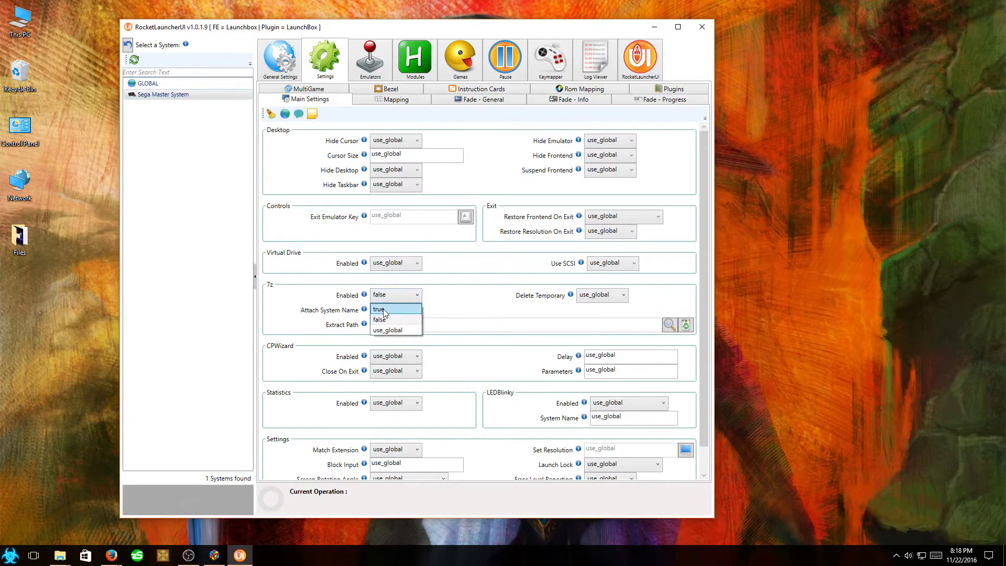
{"action": "left_click", "coordinate": [385, 311]}
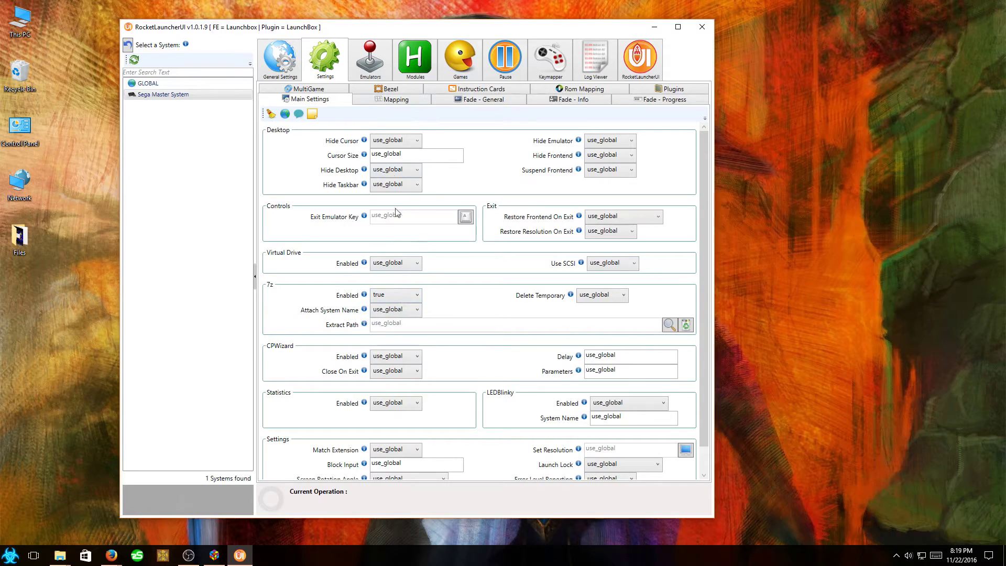
Run the system audit on the Sega Master System games.
{"action": "left_click", "coordinate": [459, 65]}
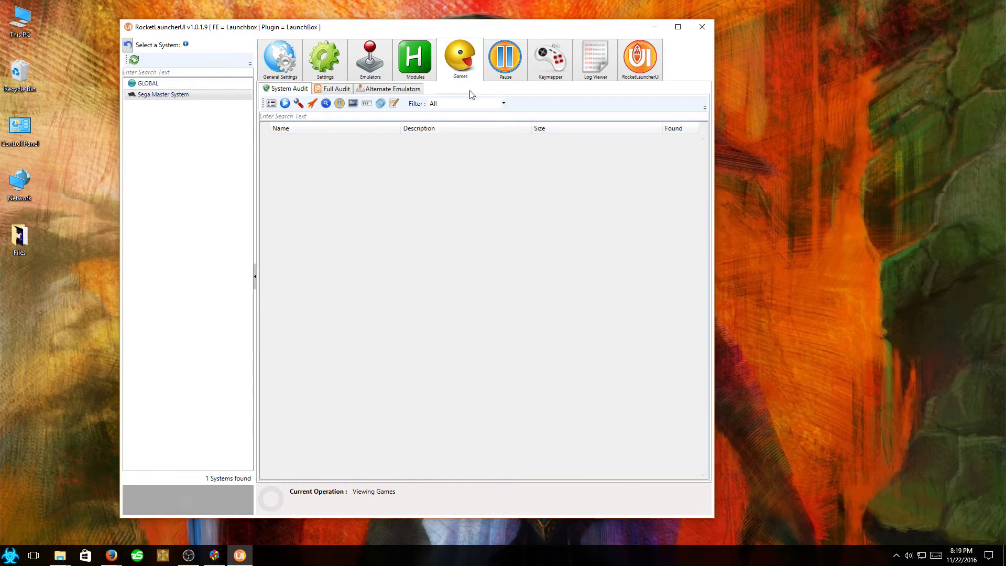
{"action": "left_click", "coordinate": [286, 104]}
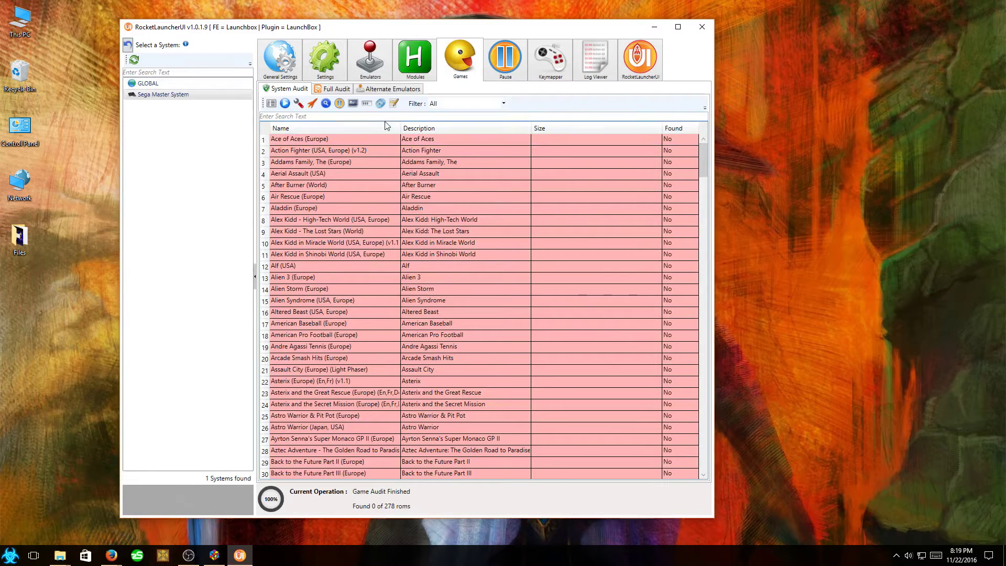
Return to the emulator settings for Sega Master System.
{"action": "left_click", "coordinate": [369, 63]}
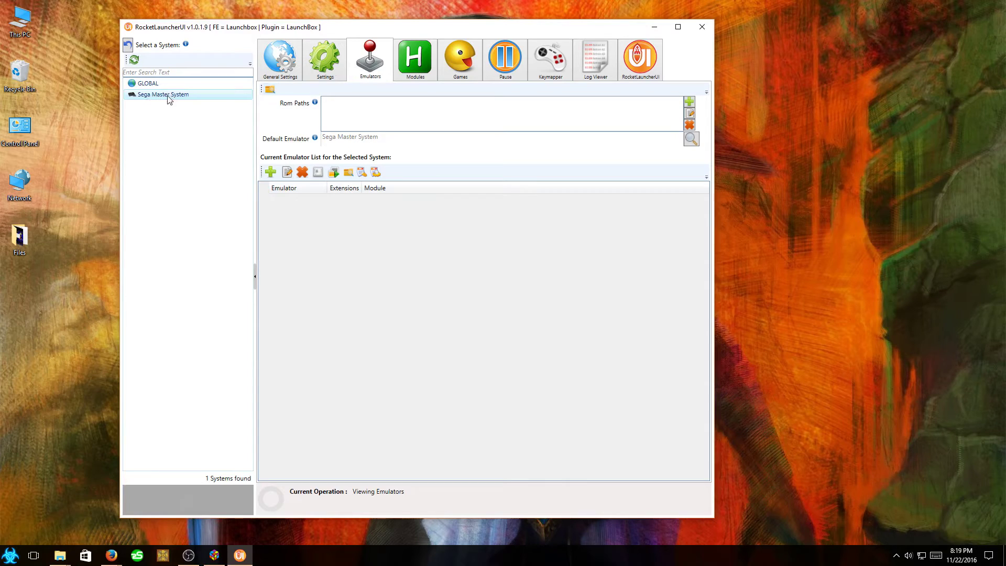
{"action": "left_click", "coordinate": [465, 67]}
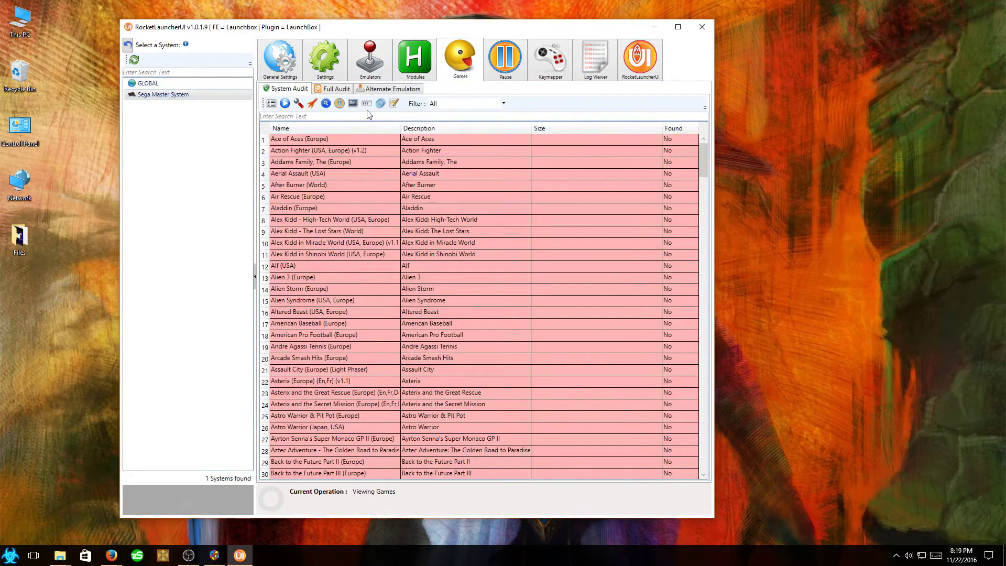
{"action": "left_click", "coordinate": [369, 66]}
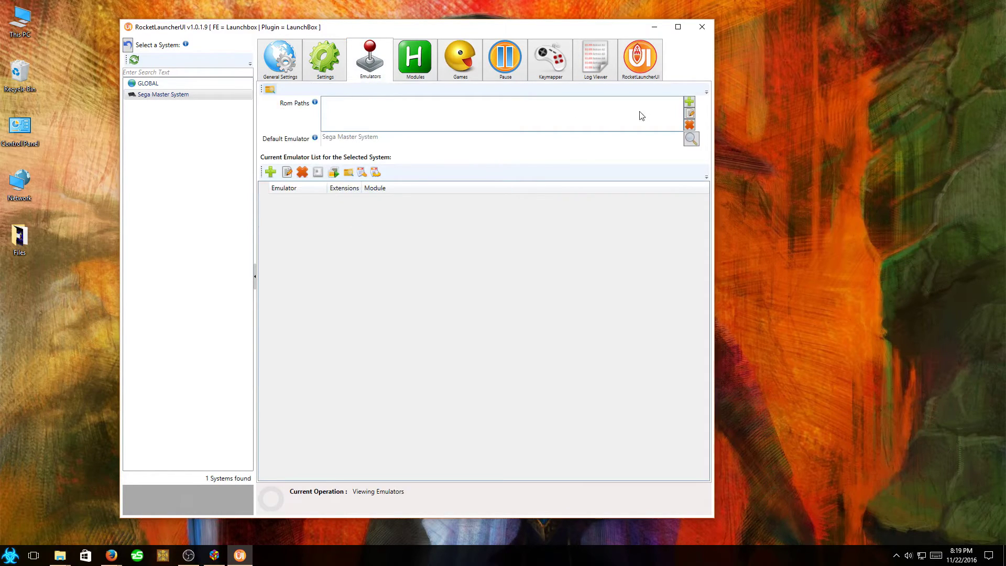
{"action": "left_click", "coordinate": [689, 102]}
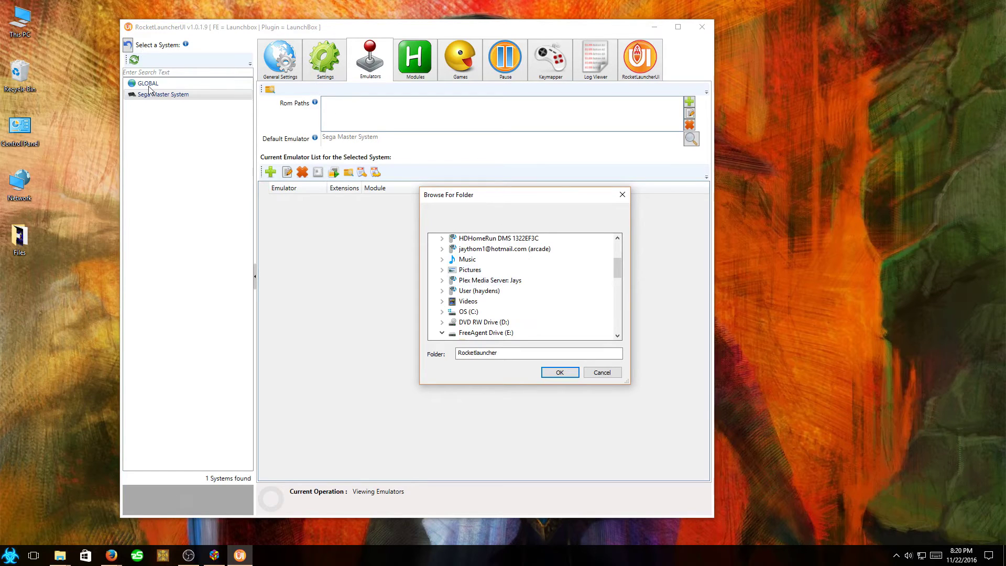
{"action": "left_click", "coordinate": [593, 374]}
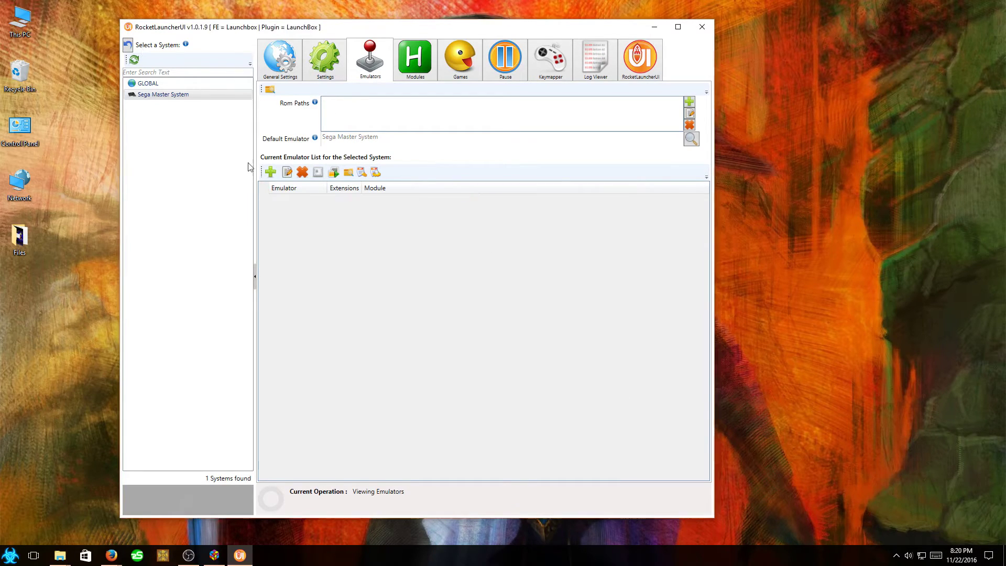
{"action": "left_click", "coordinate": [152, 83]}
{"action": "left_click", "coordinate": [152, 94]}
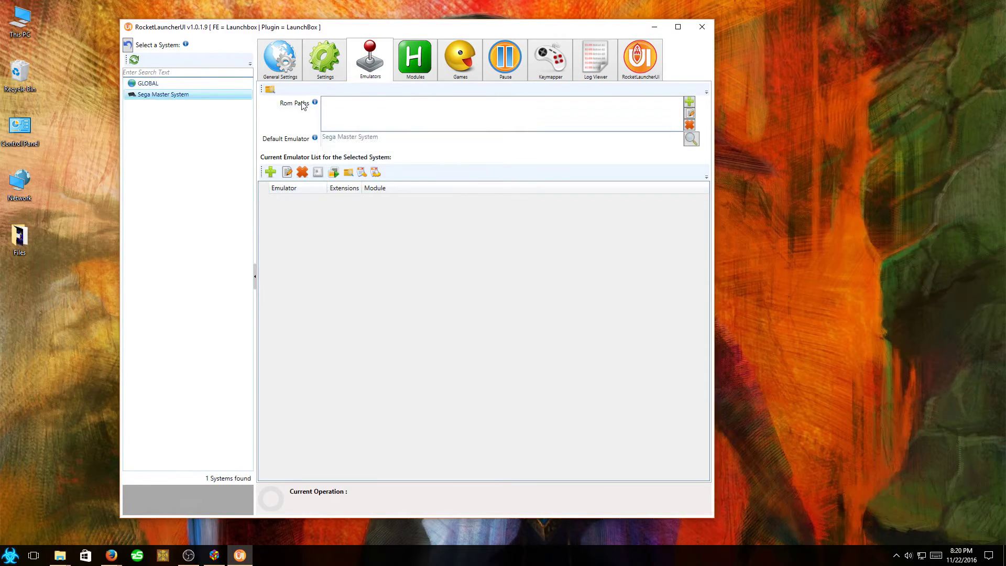
Add the Emulators\Sega Master System folder on drive E: as a ROM path for Sega Master System.
{"action": "left_click", "coordinate": [689, 104]}
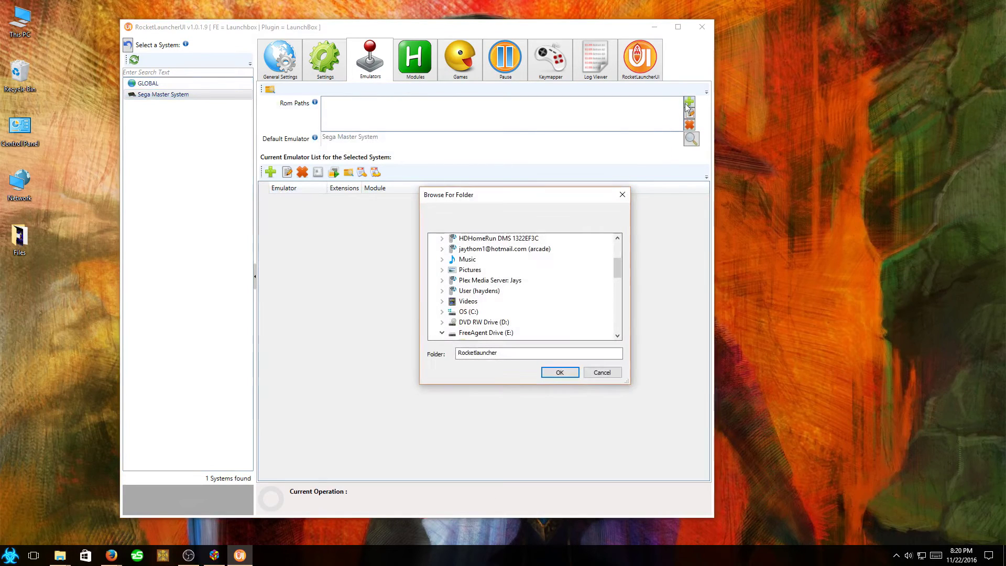
{"action": "left_click_drag", "start_coordinate": [618, 268], "coordinate": [618, 304]}
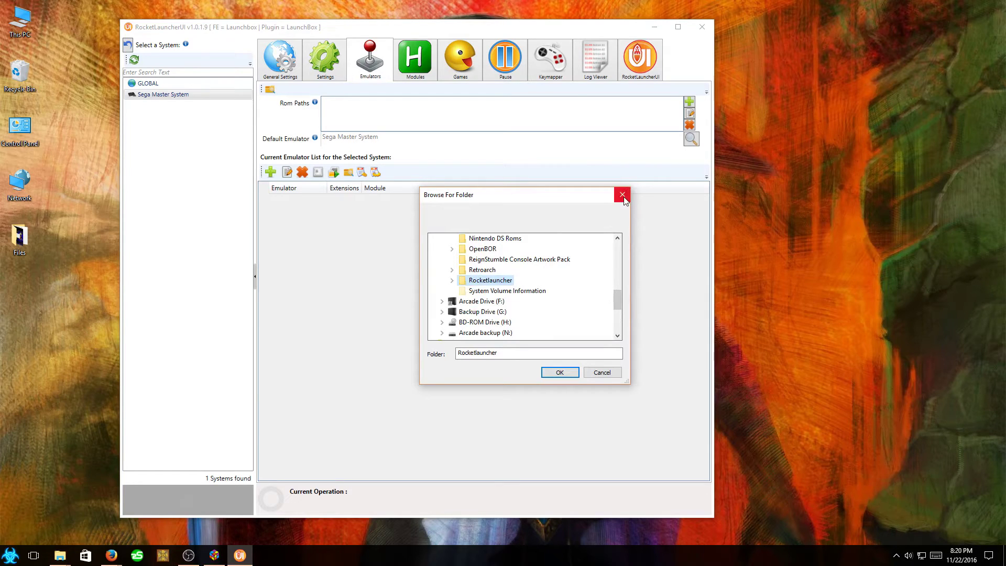
{"action": "scroll", "coordinate": [550, 322], "scroll_direction": "up", "scroll_amount": 2}
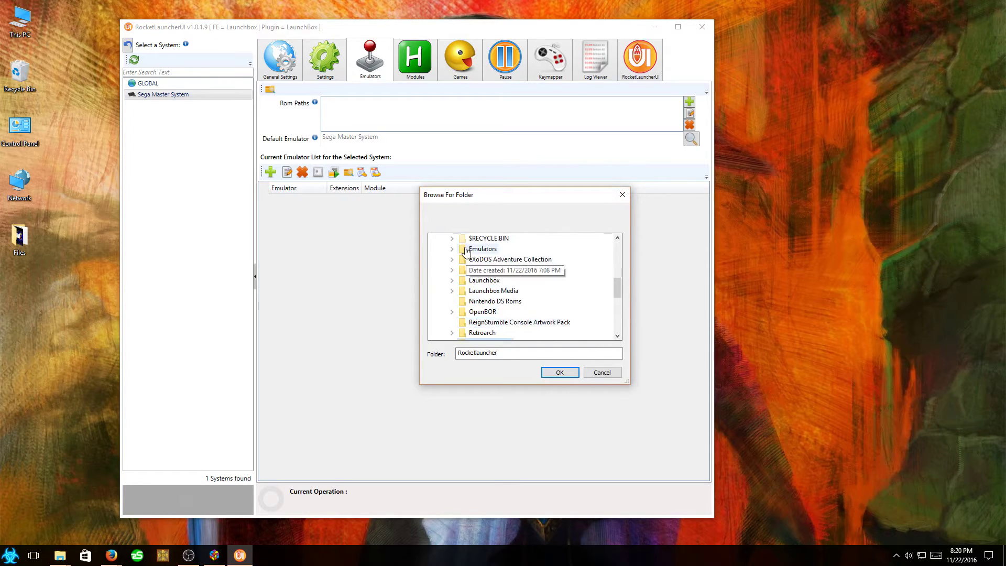
{"action": "left_click", "coordinate": [466, 251]}
{"action": "double_click", "coordinate": [483, 336]}
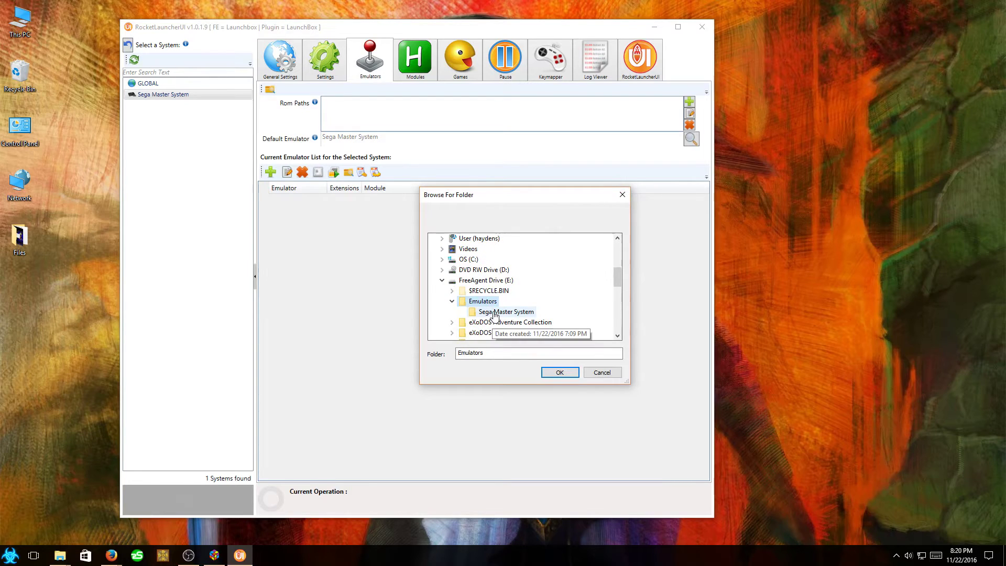
{"action": "left_click", "coordinate": [494, 312]}
{"action": "left_click", "coordinate": [557, 373]}
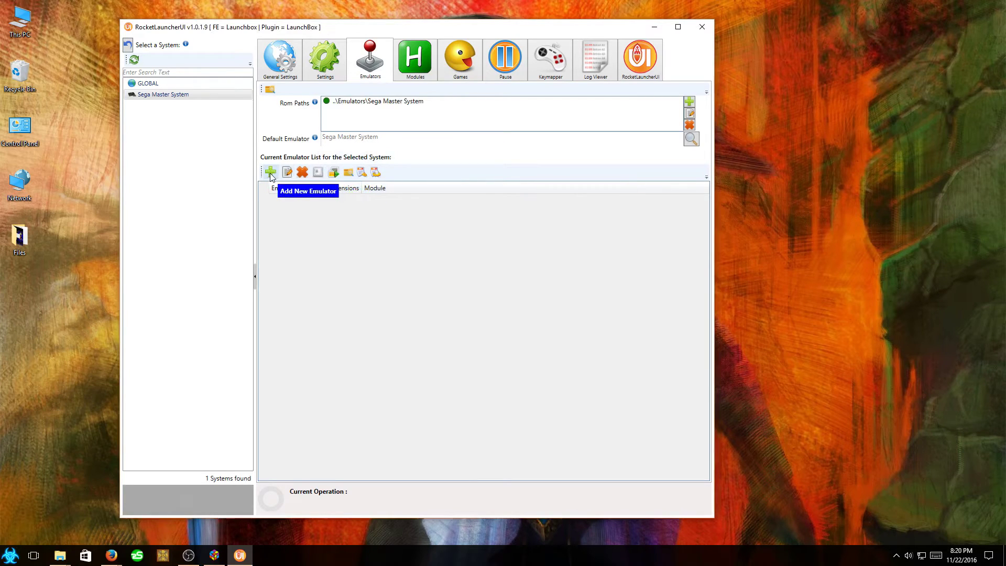
Rerun the system audit on the Sega Master System games and select Alf (USA).
{"action": "left_click", "coordinate": [462, 65]}
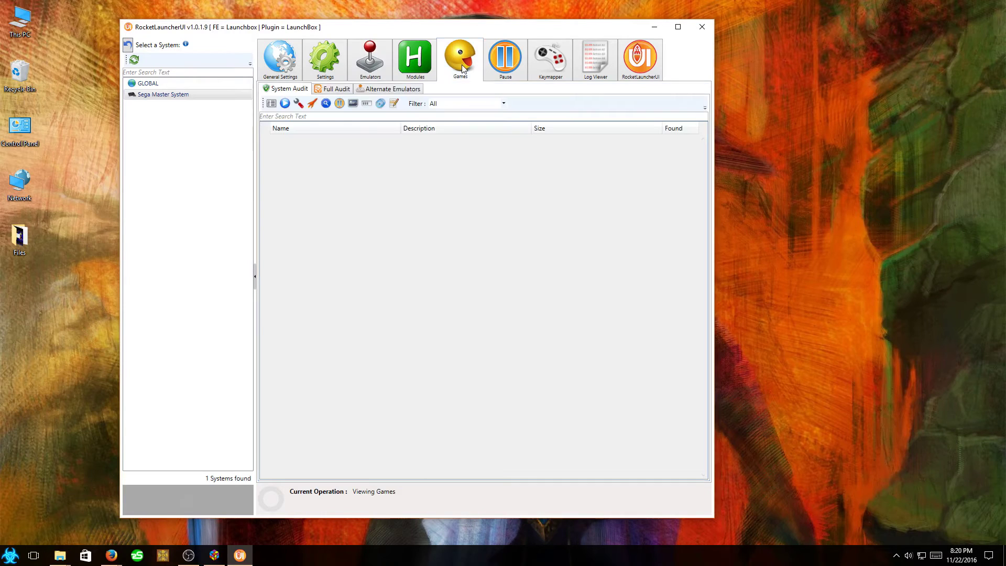
{"action": "left_click", "coordinate": [285, 104]}
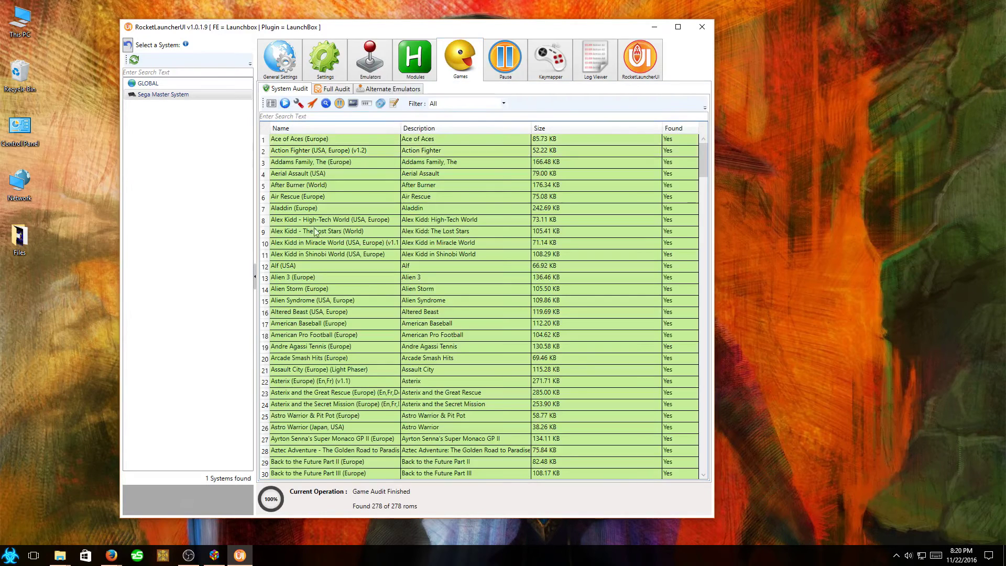
{"action": "left_click", "coordinate": [283, 267]}
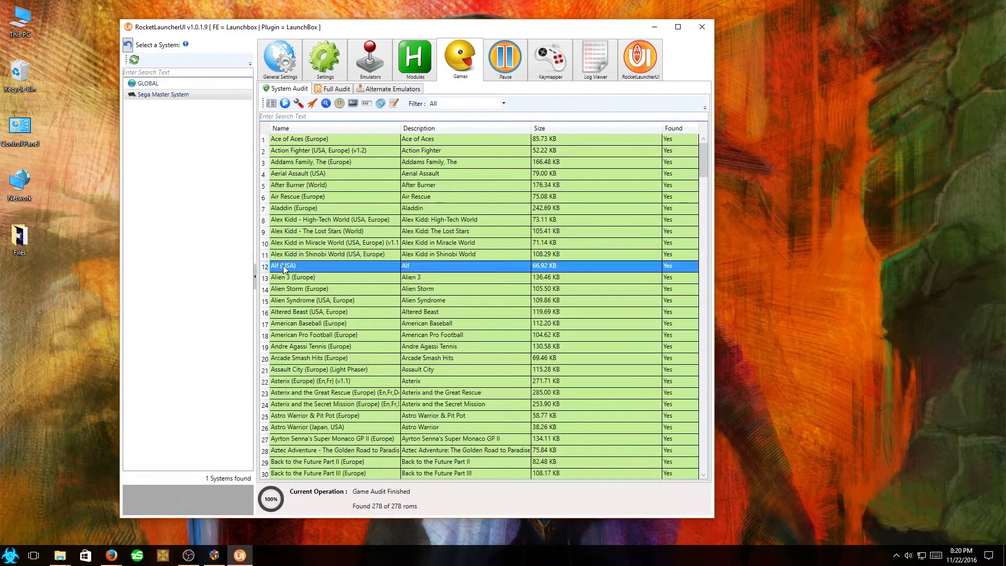
{"action": "left_click", "coordinate": [294, 209]}
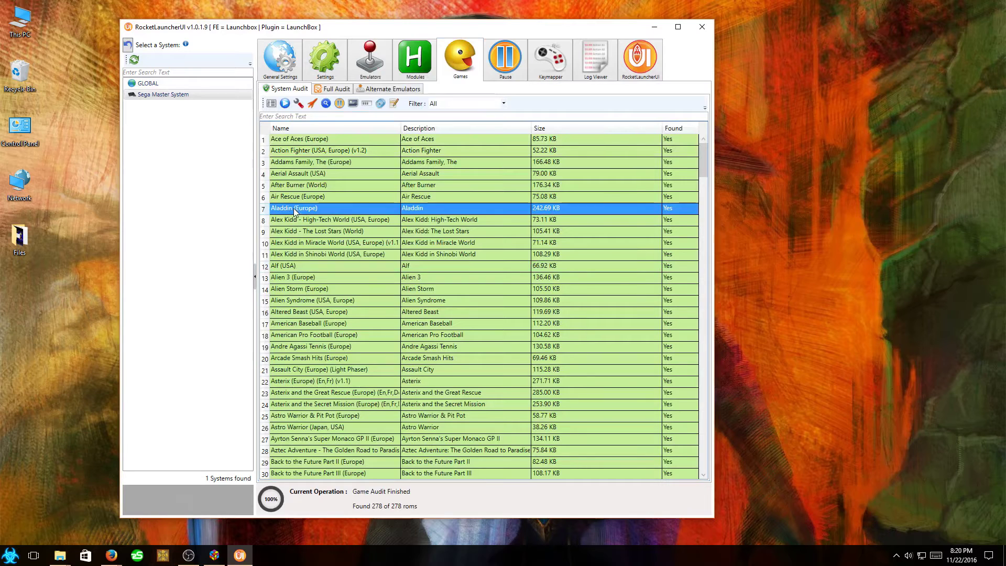
{"action": "left_click", "coordinate": [285, 266]}
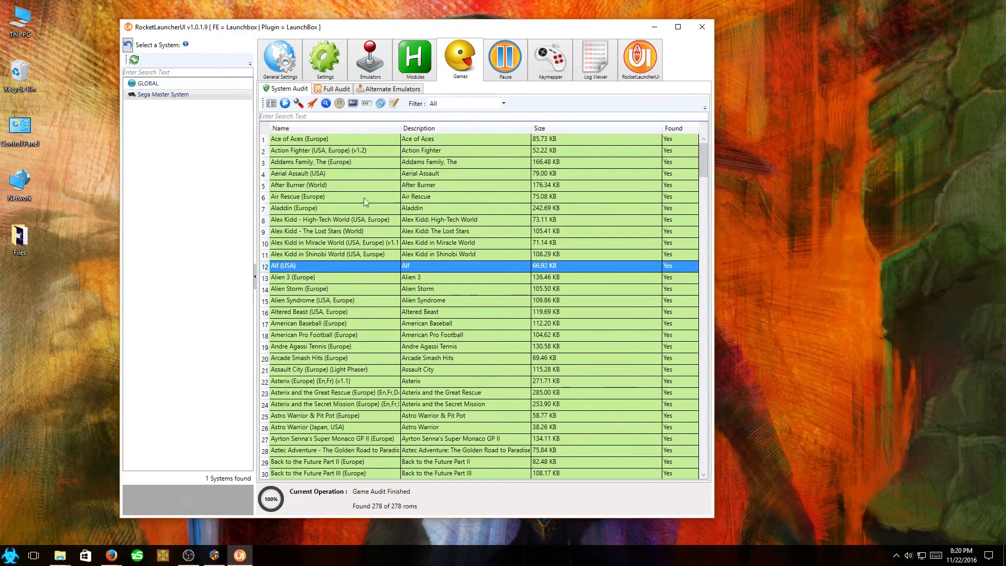
{"action": "left_click", "coordinate": [381, 72]}
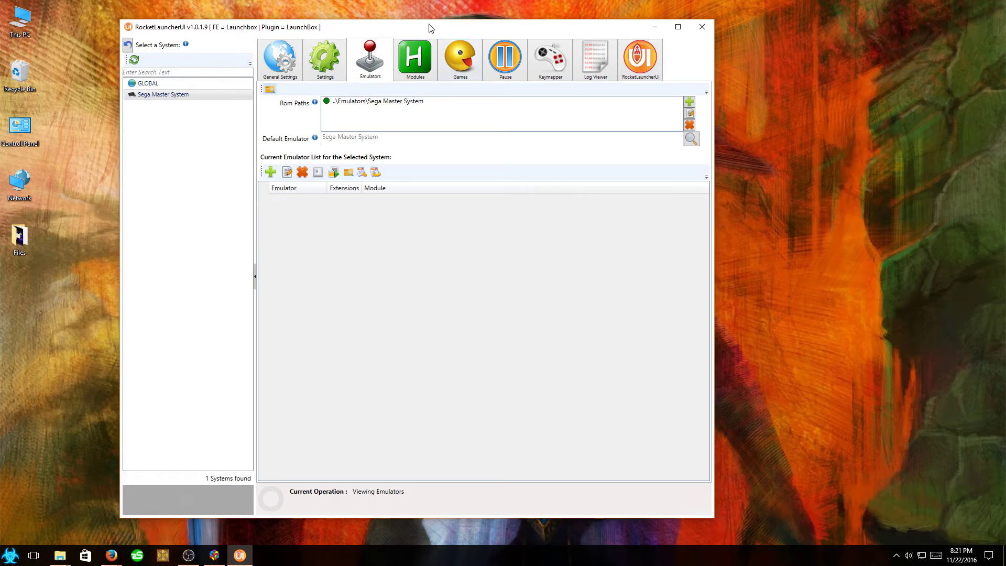
{"action": "mouse_move", "coordinate": [433, 30]}
{"action": "left_mouse_down"}
{"action": "mouse_move", "coordinate": [449, 33]}
{"action": "mouse_move", "coordinate": [430, 41]}
{"action": "left_mouse_up"}
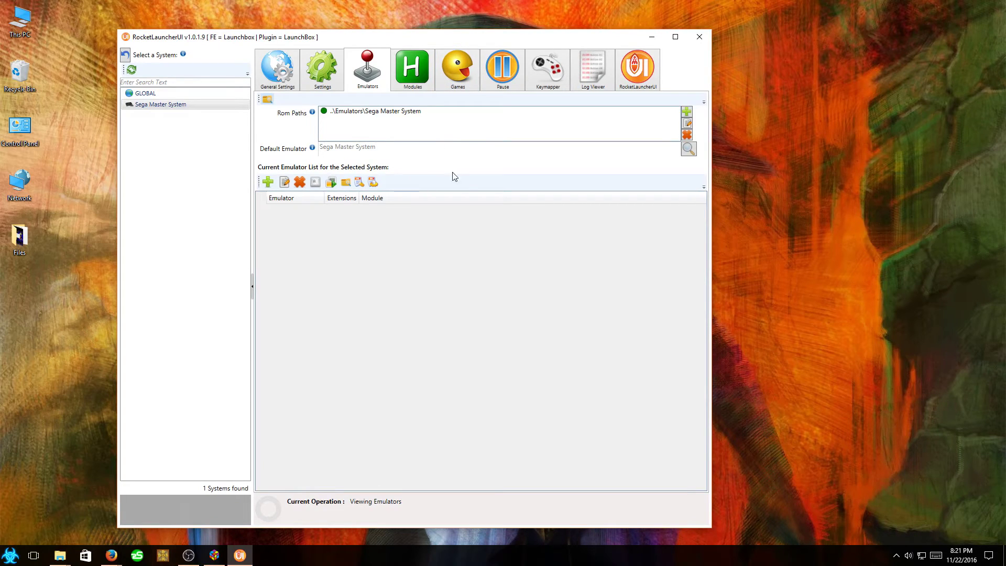
{"action": "left_click", "coordinate": [457, 73]}
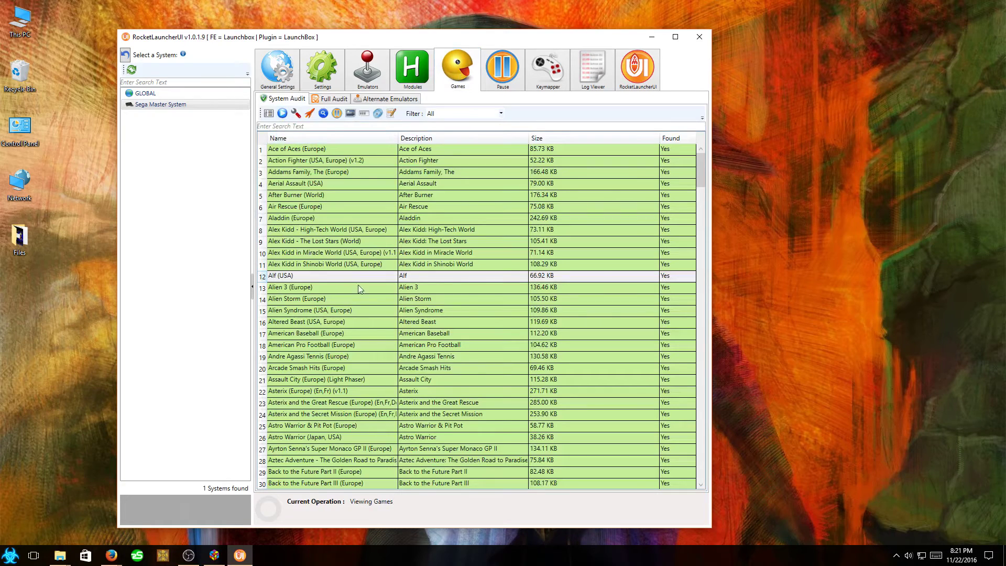
Test-launch Alex Kidd - High-Tech World (USA, Europe) from the audited games and exit the game.
{"action": "left_click", "coordinate": [283, 208]}
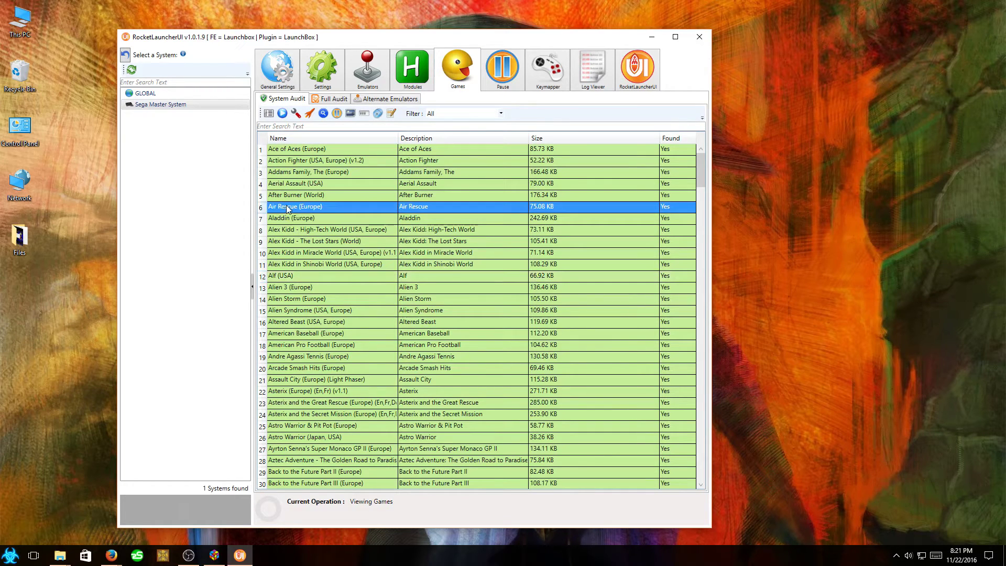
{"action": "left_click", "coordinate": [289, 230]}
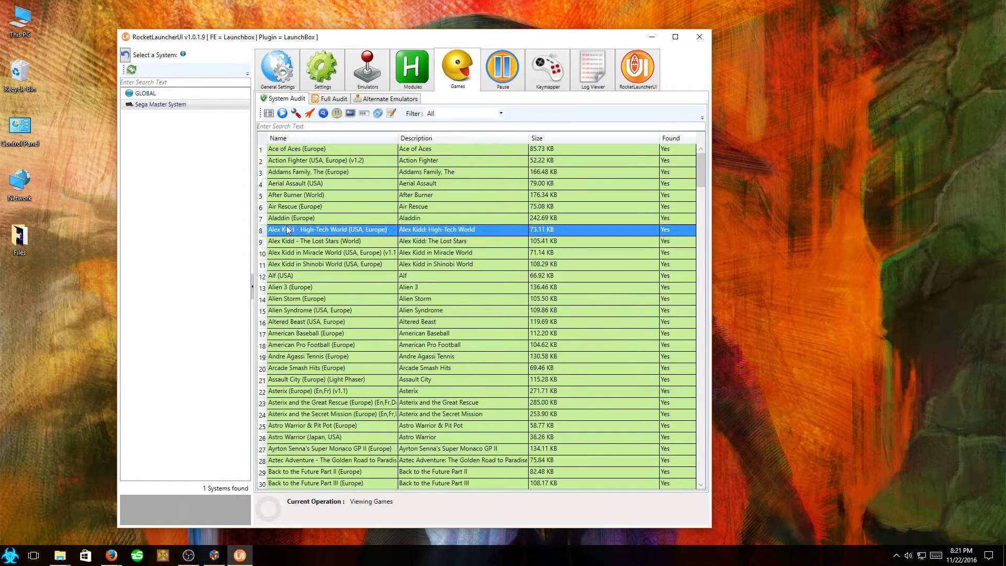
{"action": "left_click", "coordinate": [314, 116]}
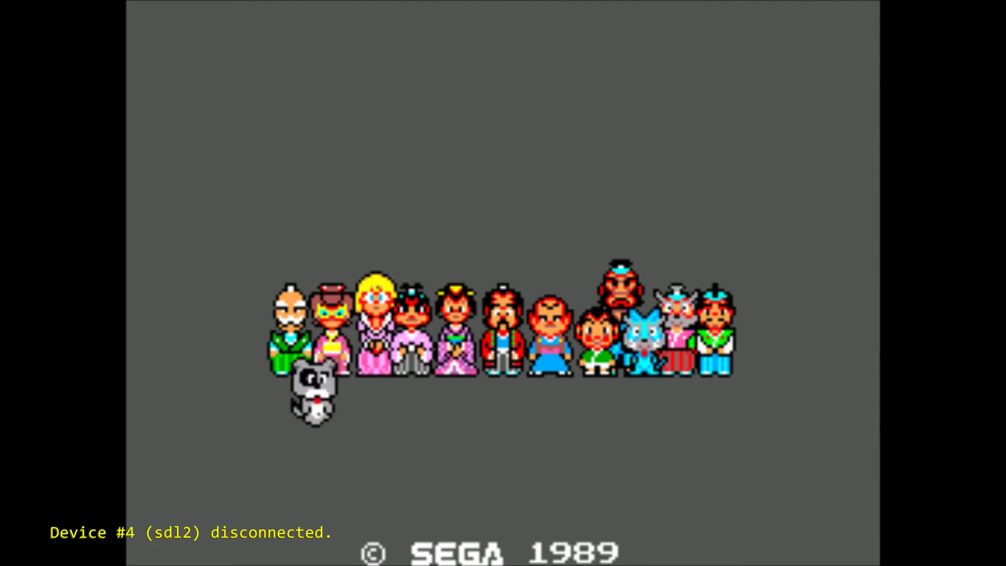
{"action": "key", "text": "Escape"}
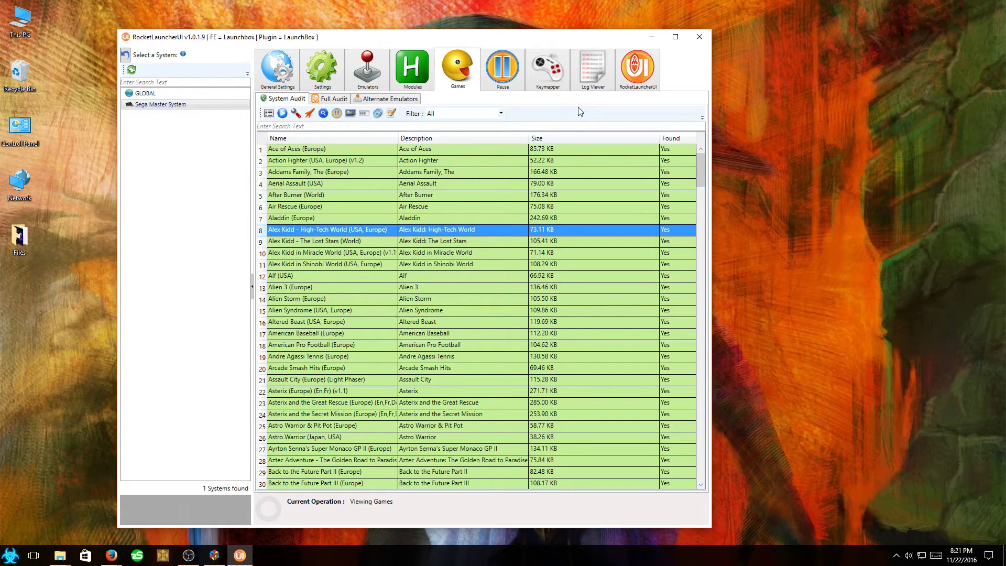
Review the Pause settings for Sega Master System, including the Menu and Appearance 1 to 5 options.
{"action": "left_click", "coordinate": [504, 74]}
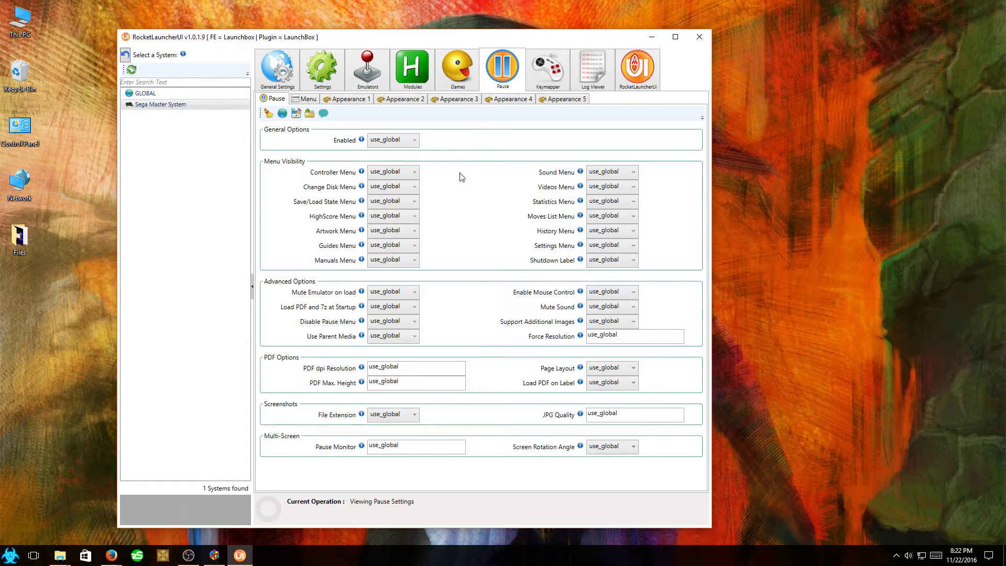
{"action": "left_click", "coordinate": [310, 100]}
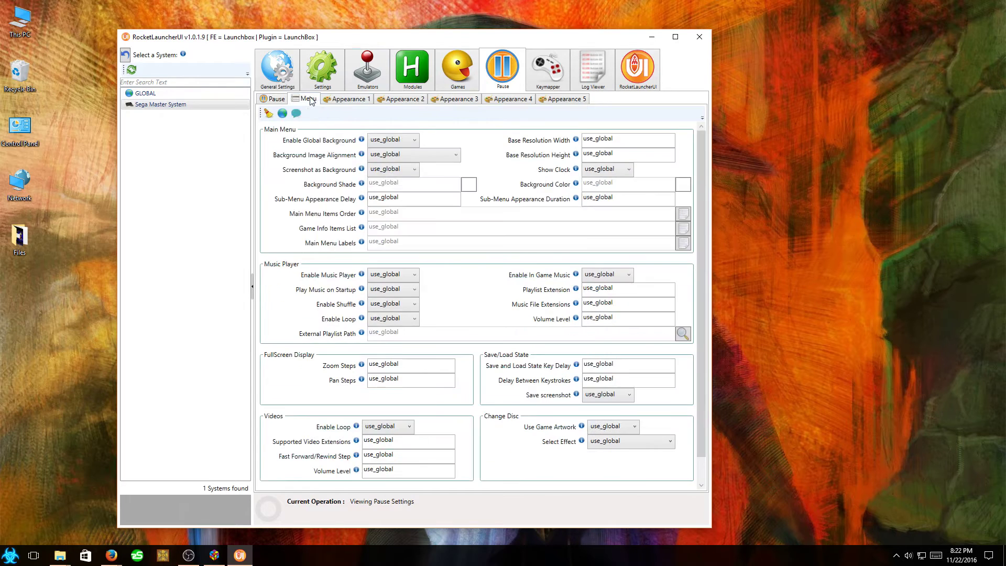
{"action": "left_click", "coordinate": [347, 102]}
{"action": "left_click", "coordinate": [403, 102]}
{"action": "left_click", "coordinate": [454, 100]}
{"action": "left_click", "coordinate": [509, 100]}
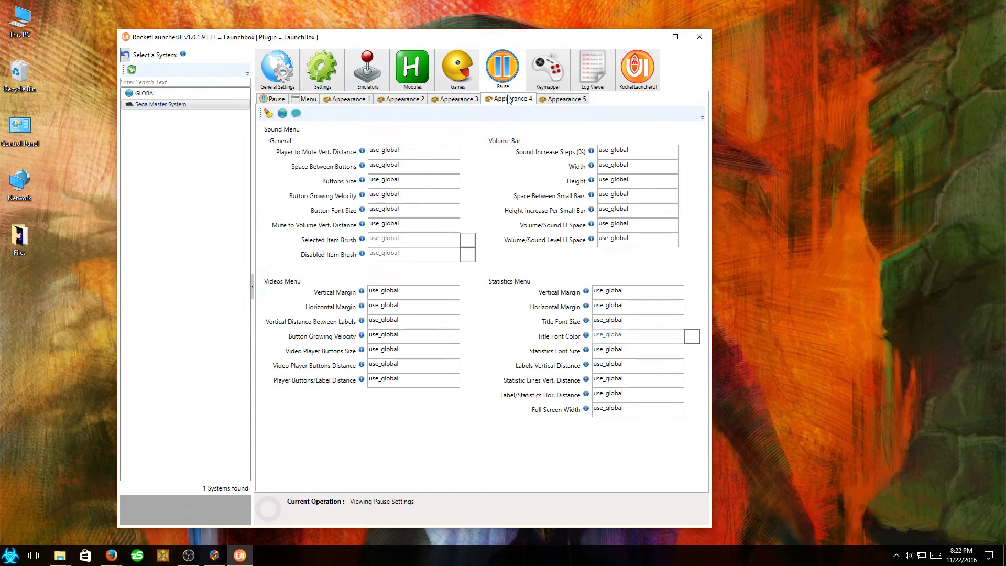
{"action": "left_click", "coordinate": [566, 99]}
{"action": "left_click", "coordinate": [509, 99]}
{"action": "left_click", "coordinate": [464, 100]}
{"action": "left_click", "coordinate": [408, 100]}
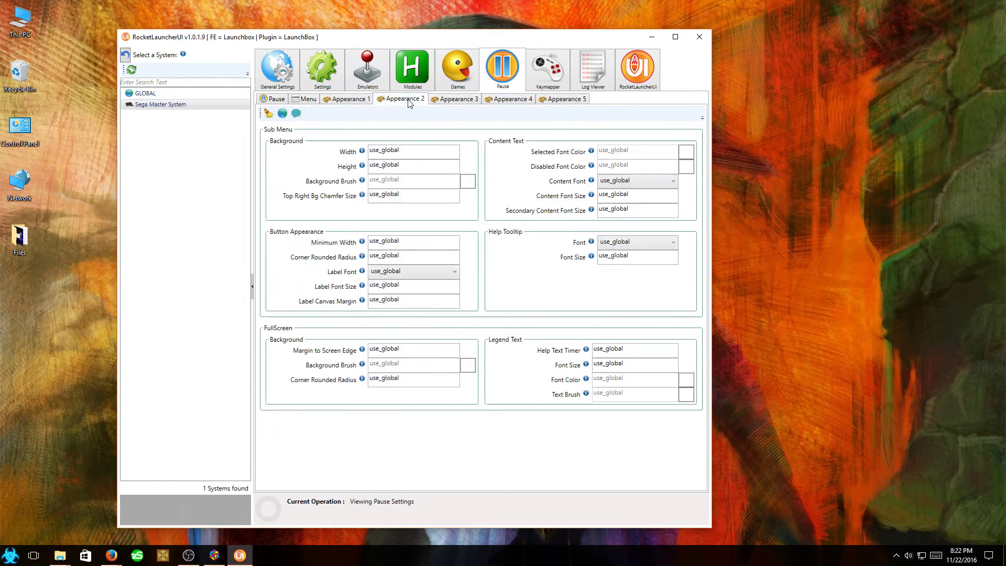
{"action": "left_click", "coordinate": [344, 101]}
{"action": "left_click", "coordinate": [306, 102]}
{"action": "left_click", "coordinate": [272, 101]}
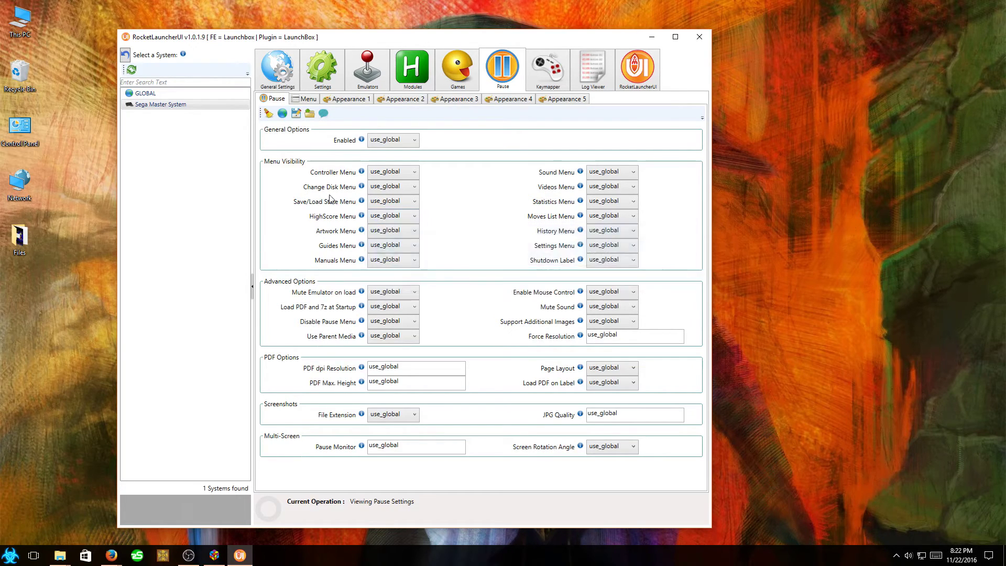
Set the Pause options Save/Load State Menu and Enabled to true for Sega Master System.
{"action": "left_click", "coordinate": [405, 202]}
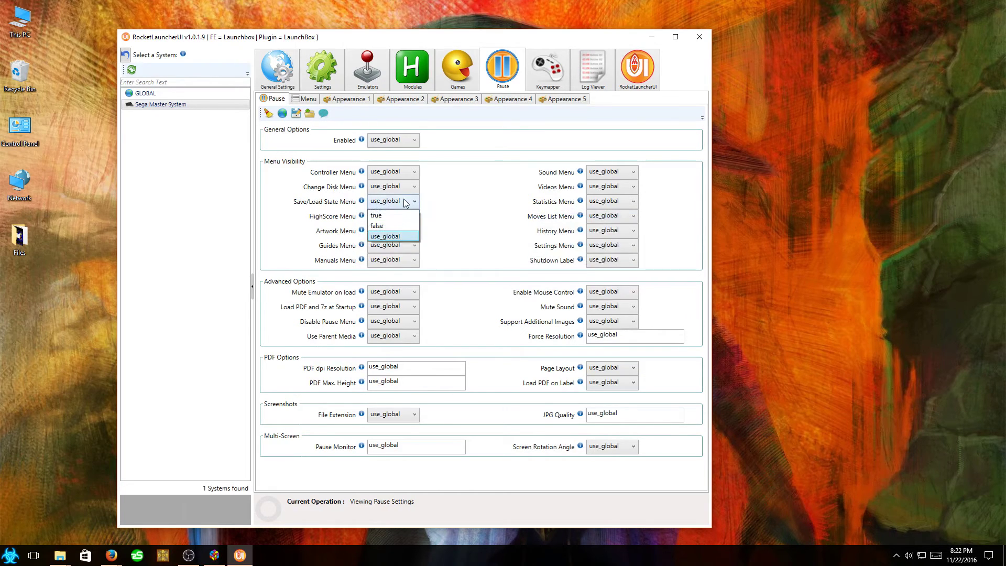
{"action": "left_click", "coordinate": [384, 217]}
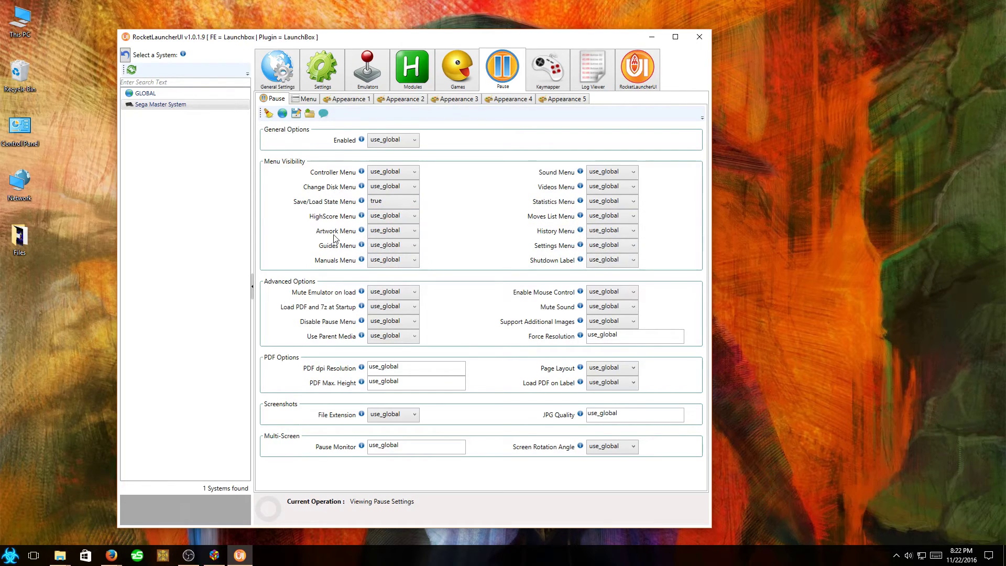
{"action": "left_click", "coordinate": [391, 140]}
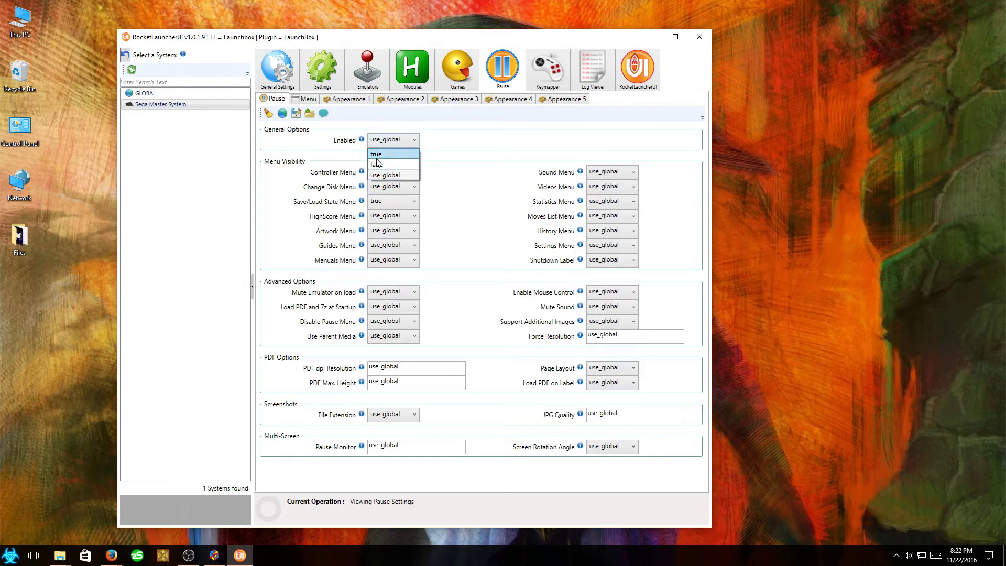
{"action": "left_click", "coordinate": [380, 155]}
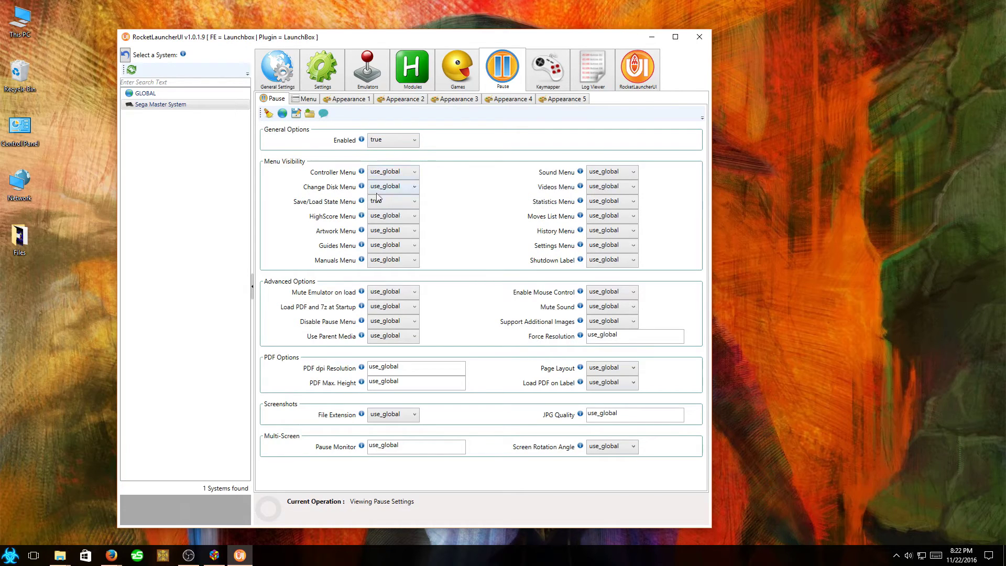
{"action": "mouse_move", "coordinate": [602, 245]}
{"action": "left_click", "coordinate": [633, 174]}
{"action": "left_click", "coordinate": [665, 180]}
Launch Alex Kidd - High-Tech World (USA, Europe) again from the games list with Pause enabled.
{"action": "left_click", "coordinate": [464, 77]}
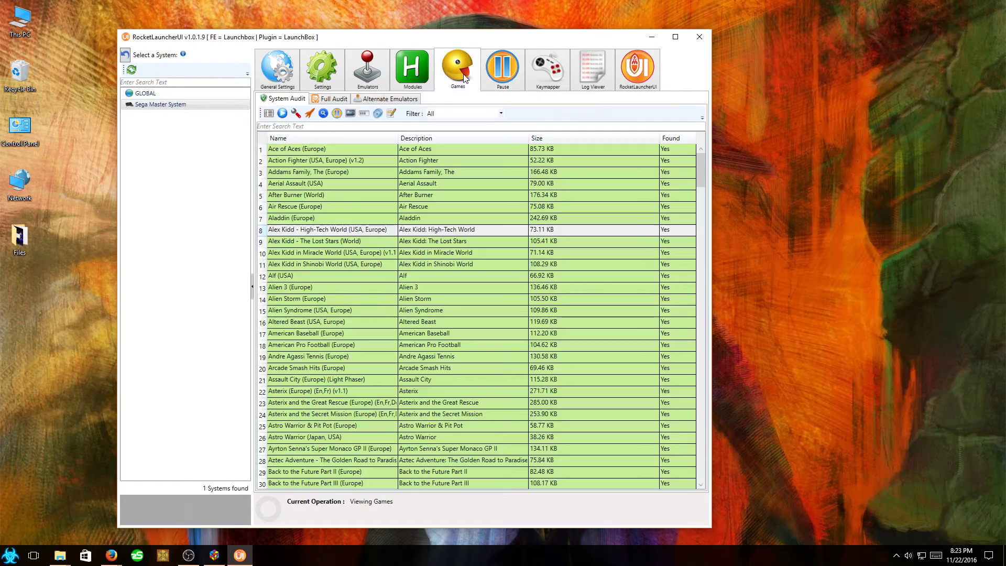
{"action": "left_click", "coordinate": [290, 230]}
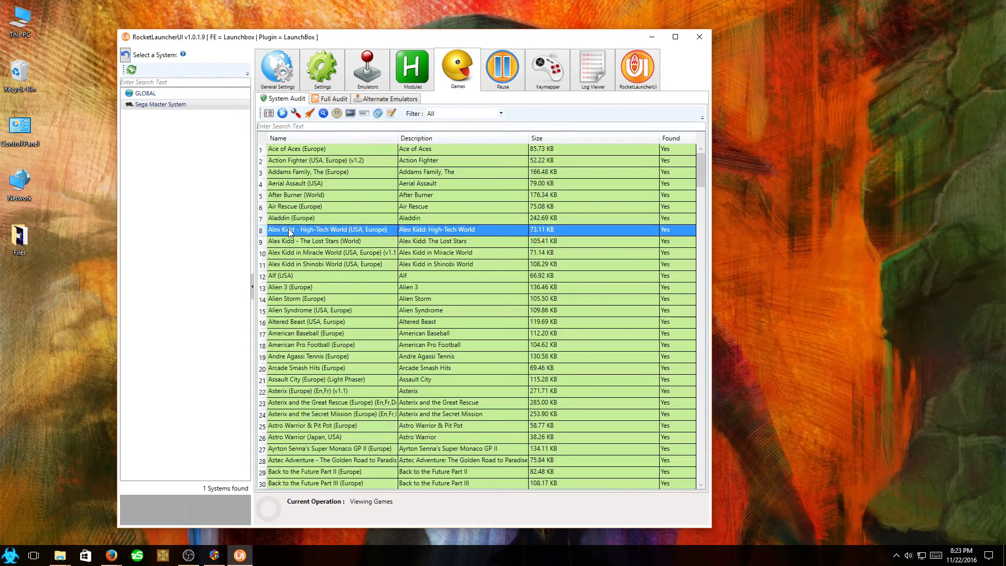
{"action": "left_click", "coordinate": [310, 114]}
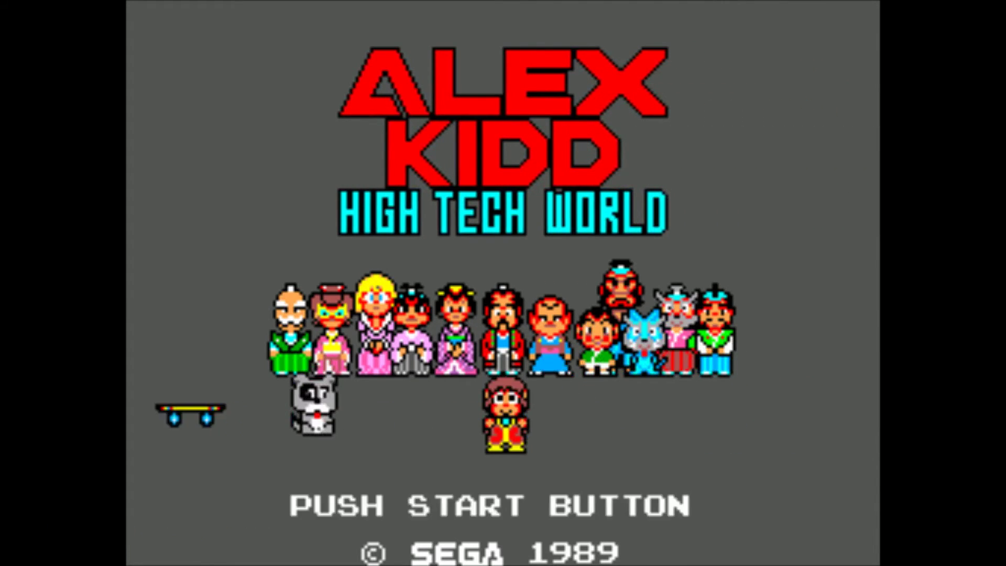
Open the RetroArch menu over the running game and enter its Input settings.
{"action": "key", "text": "F1"}
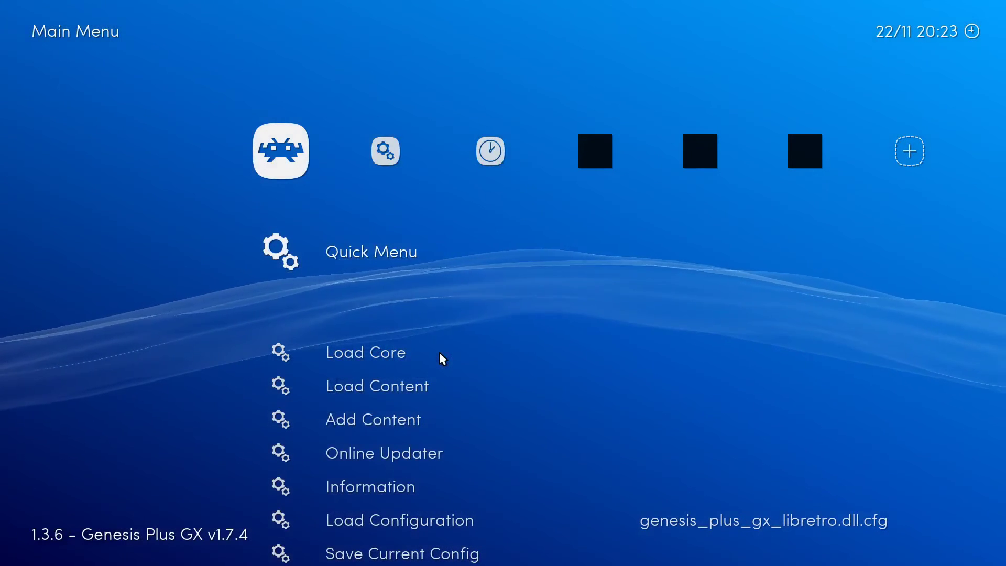
{"action": "key", "text": "Right"}
{"action": "key", "text": "Down"}
{"action": "key", "text": "Down"}
{"action": "key", "text": "Up"}
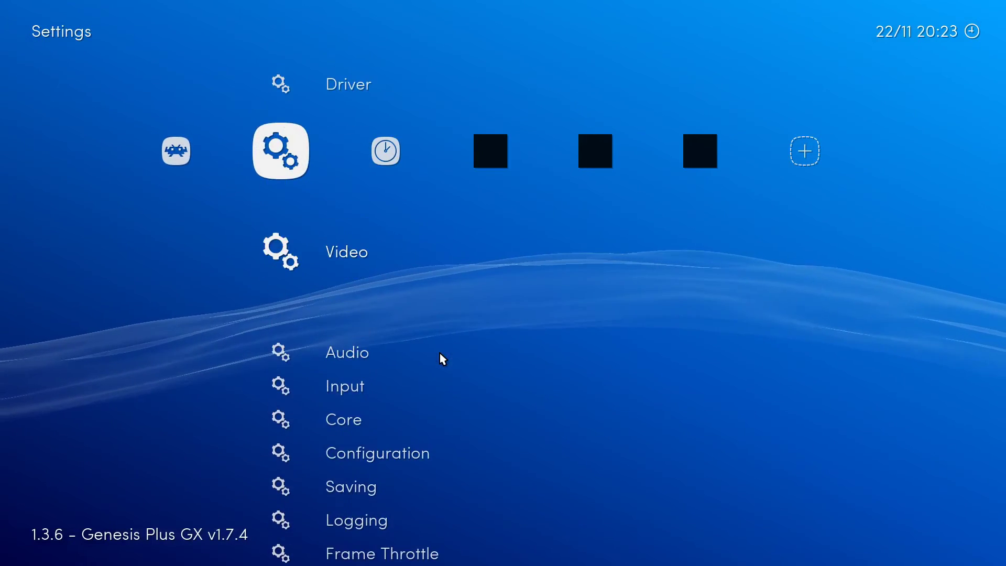
{"action": "key", "text": "Down"}
{"action": "key", "text": "Down"}
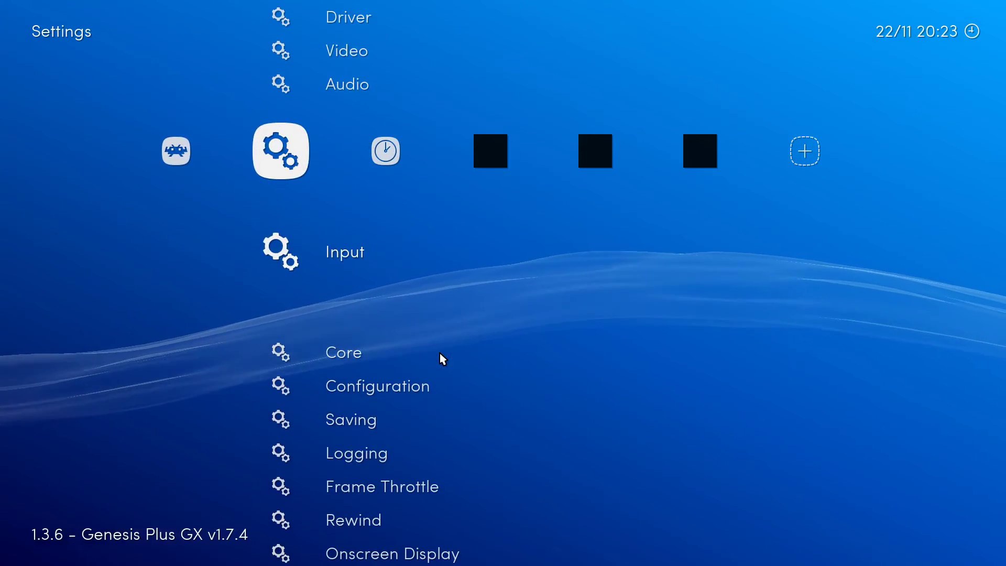
{"action": "key", "text": "Return"}
Open the Input Hotkey Binds list within the Input settings.
{"action": "key", "text": "Down"}
{"action": "key", "text": "Down"}
{"action": "key", "text": "Down"}
{"action": "key", "text": "Down"}
{"action": "key", "text": "Down"}
{"action": "key", "text": "Down"}
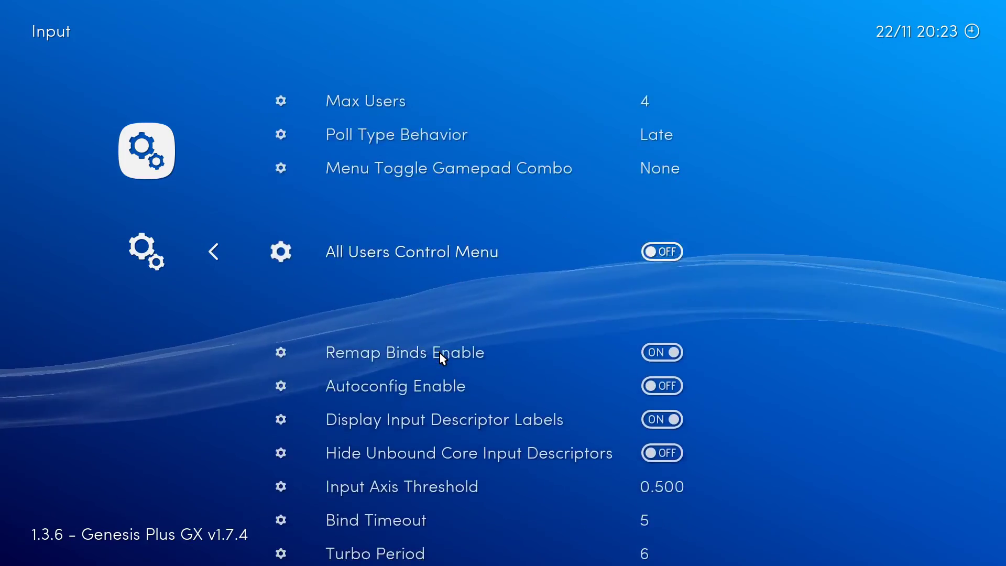
{"action": "key", "text": "Down"}
{"action": "key", "text": "Down"}
{"action": "key", "text": "Down"}
{"action": "key", "text": "Down"}
{"action": "key", "text": "Down"}
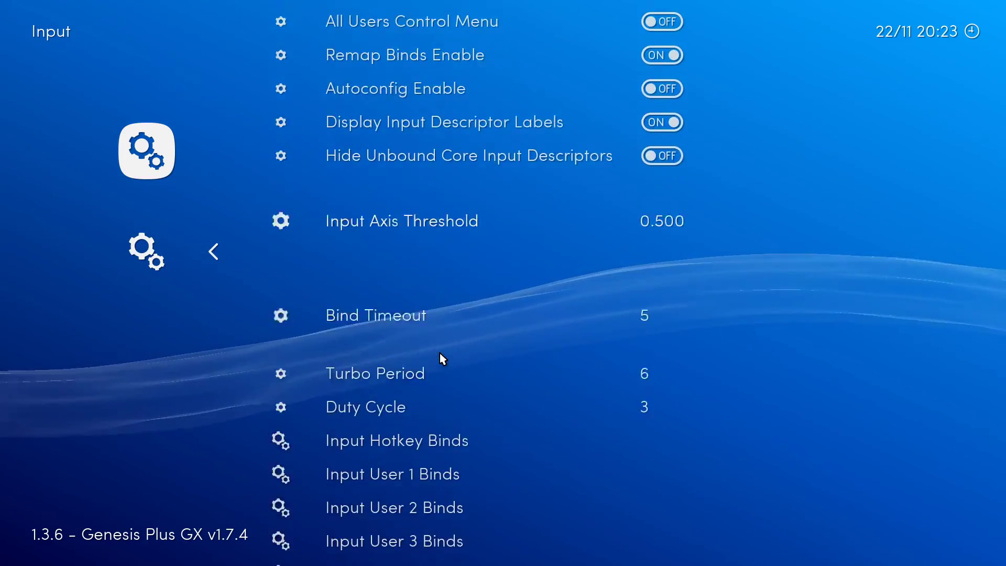
{"action": "key", "text": "Down"}
{"action": "key", "text": "Return"}
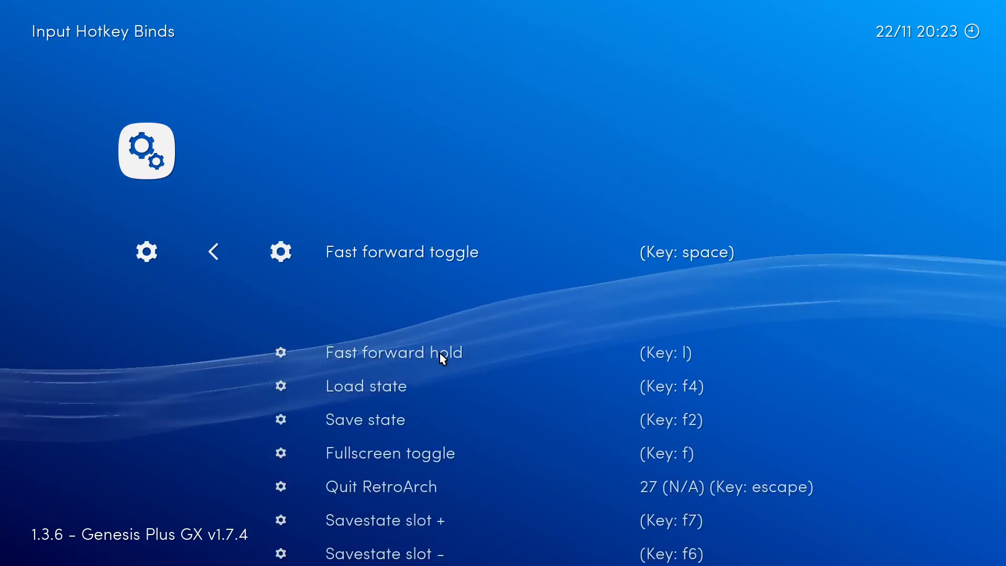
Examine the RetroArch hotkey binds, including the save state, quit and pause toggle keys.
{"action": "key", "text": "Down"}
{"action": "key", "text": "Down"}
{"action": "key", "text": "Down"}
{"action": "key", "text": "Down"}
{"action": "key", "text": "Down"}
{"action": "key", "text": "Down"}
{"action": "key", "text": "Down"}
{"action": "key", "text": "Down"}
{"action": "key", "text": "Down"}
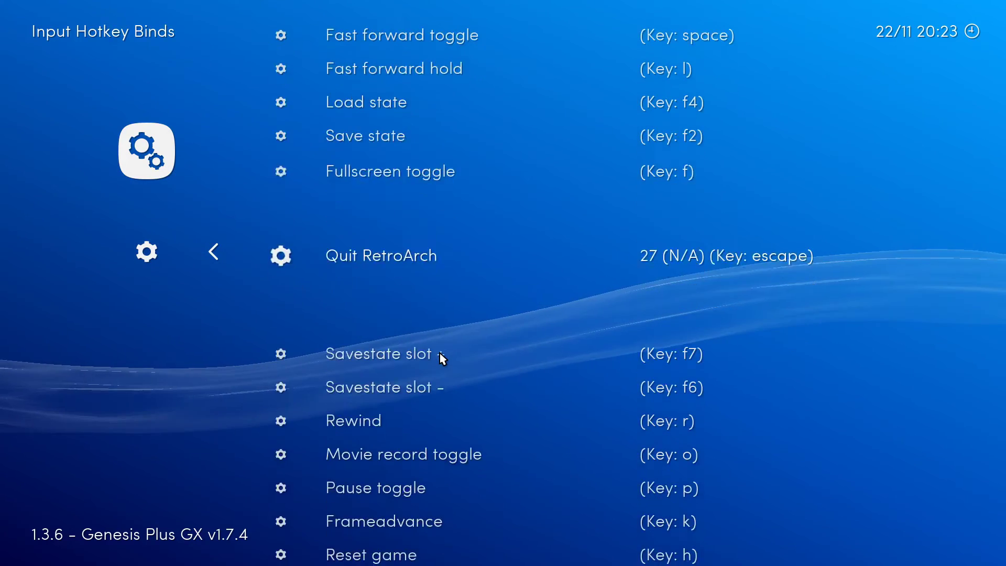
{"action": "key", "text": "Down"}
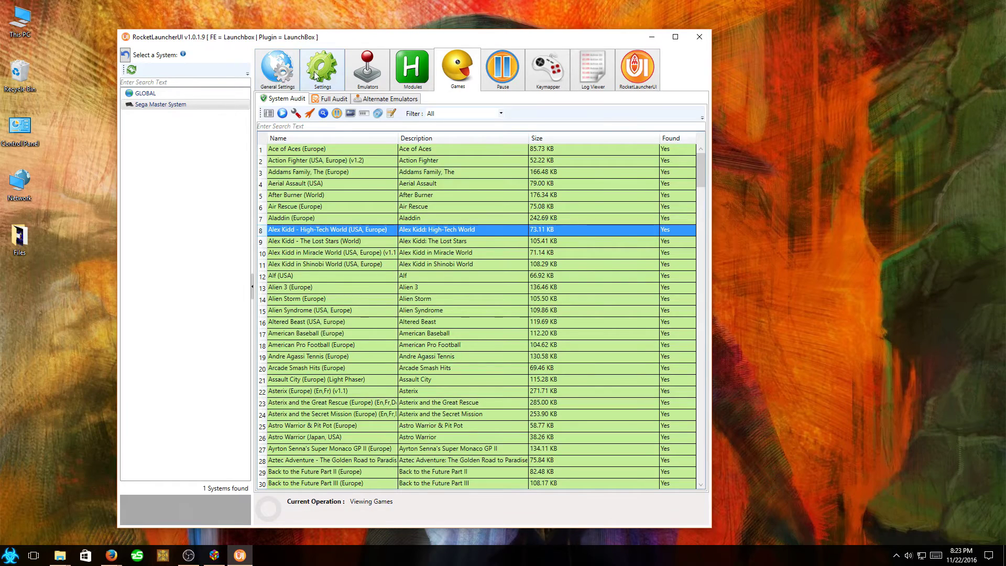
Look through the Settings, Keymapper, General Settings, Emulators and RocketLauncherUI sections of RocketLauncherUI for the Pause key configuration.
{"action": "left_click", "coordinate": [318, 77]}
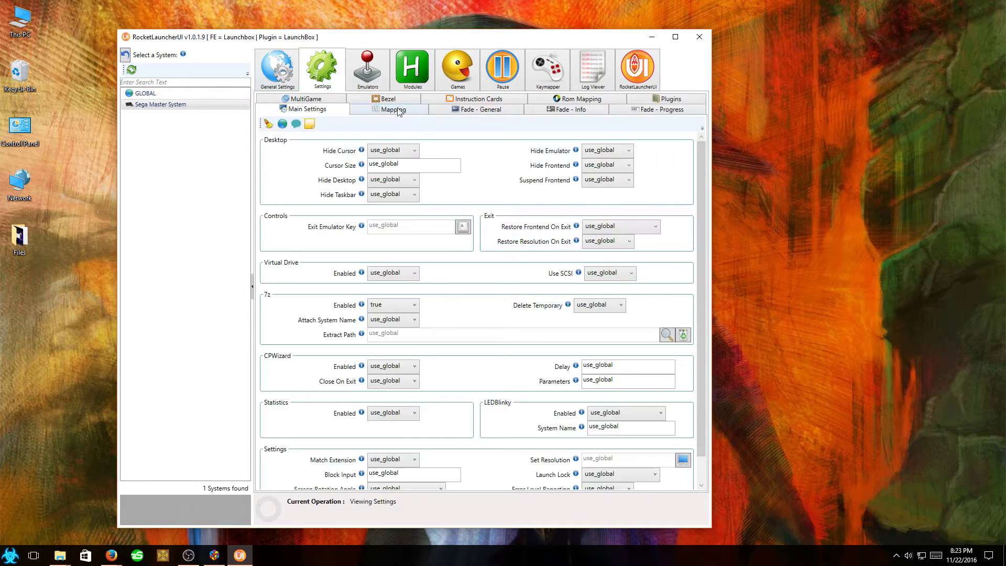
{"action": "left_click", "coordinate": [544, 83]}
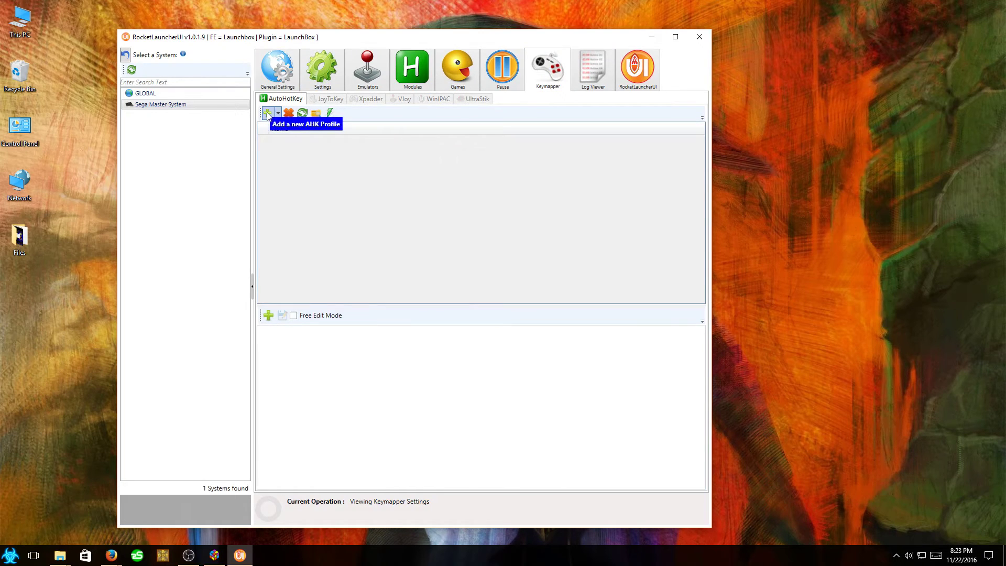
{"action": "left_click", "coordinate": [276, 78]}
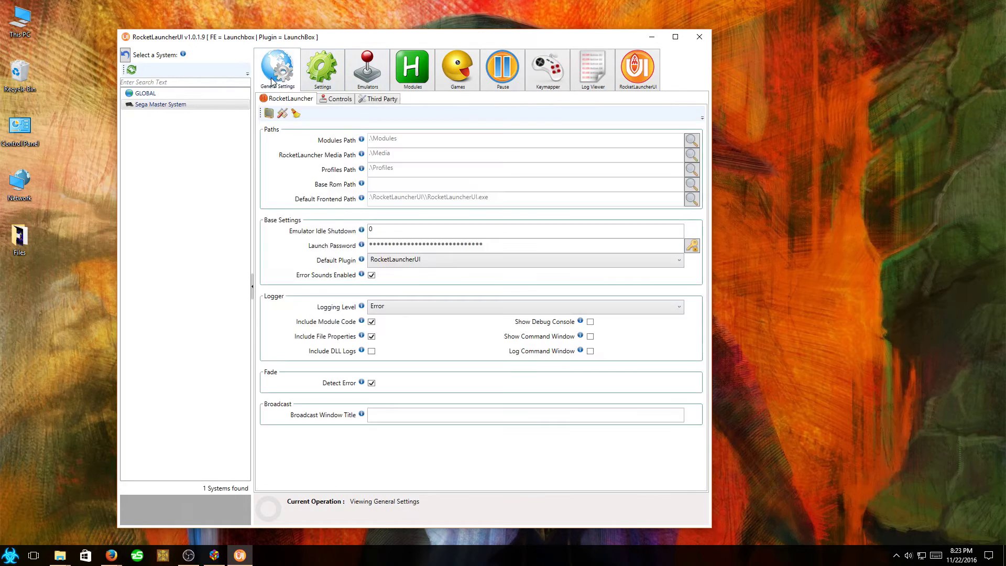
{"action": "left_click", "coordinate": [325, 76]}
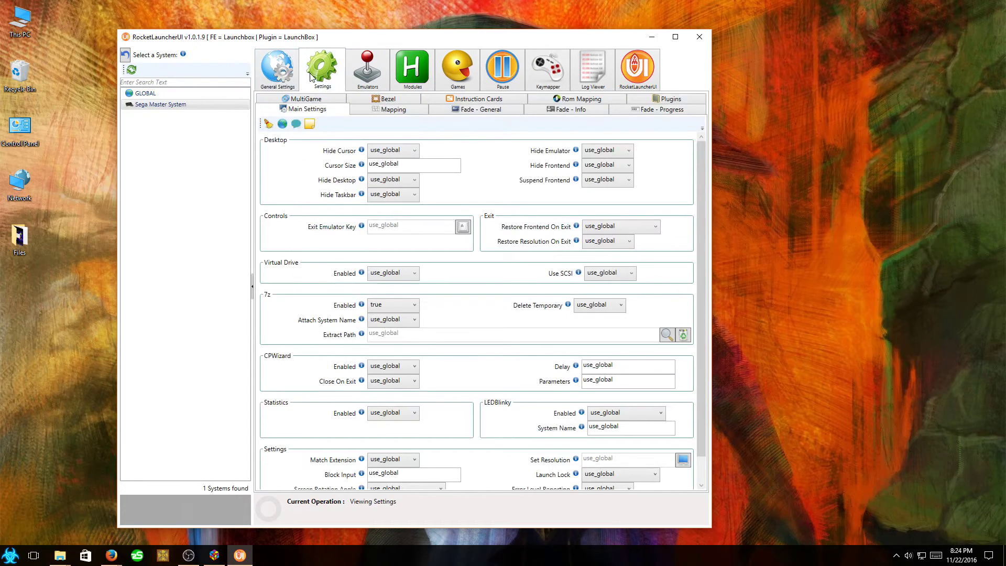
{"action": "left_click", "coordinate": [282, 77]}
{"action": "left_click", "coordinate": [366, 76]}
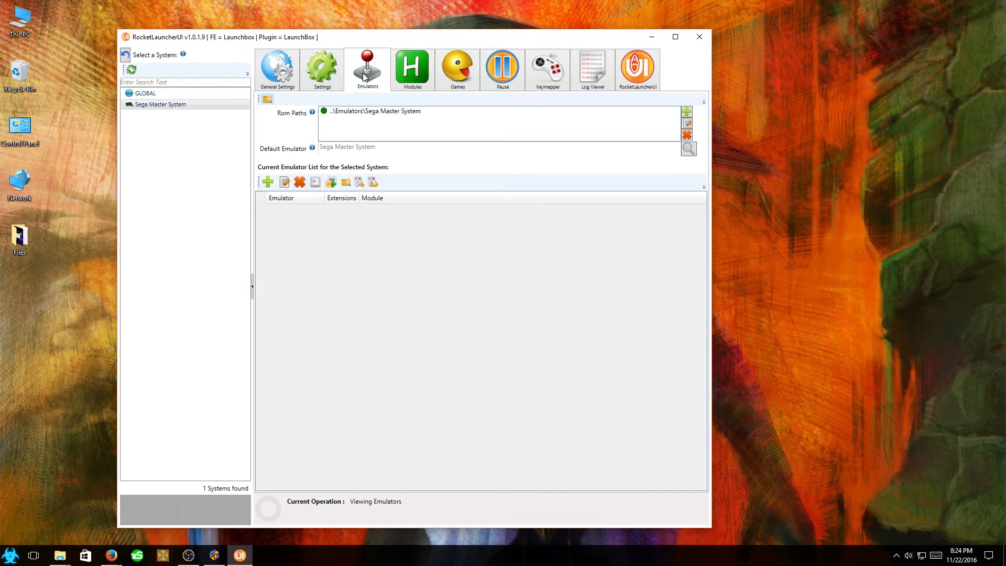
{"action": "left_click", "coordinate": [543, 82]}
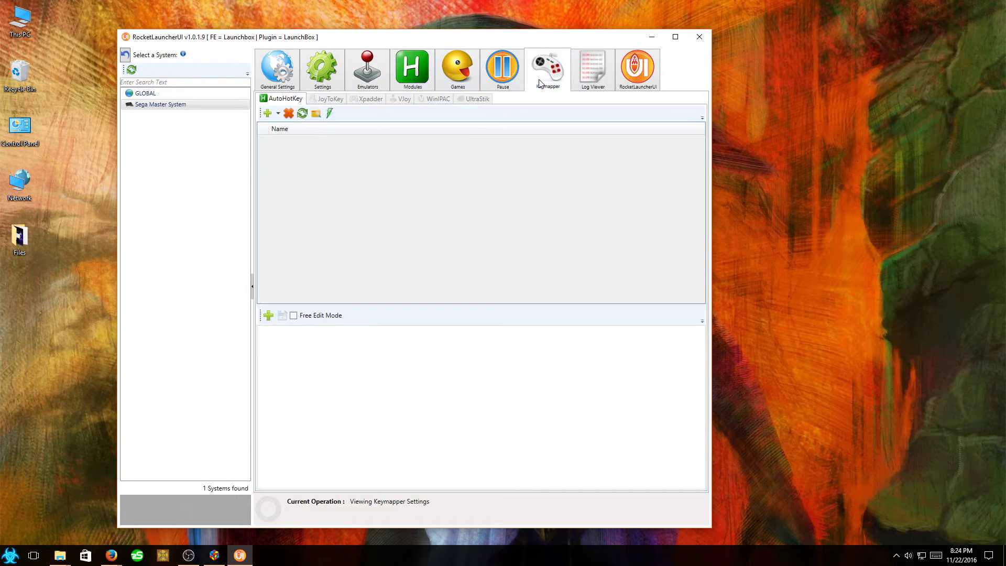
{"action": "left_click", "coordinate": [643, 78]}
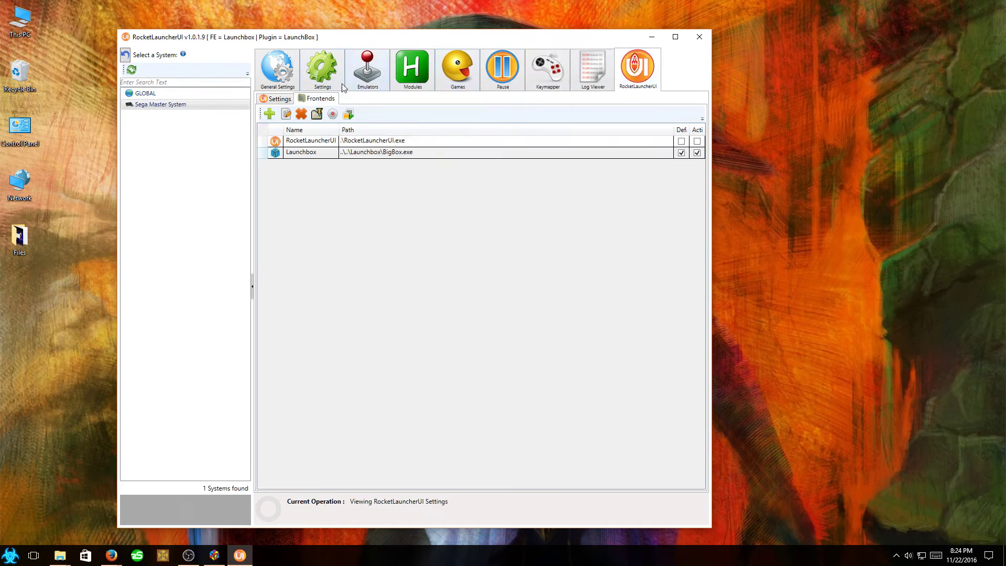
Remove the ~NumpadAdd hotkey from the Pause Activation Key in the general control settings.
{"action": "left_click", "coordinate": [268, 79]}
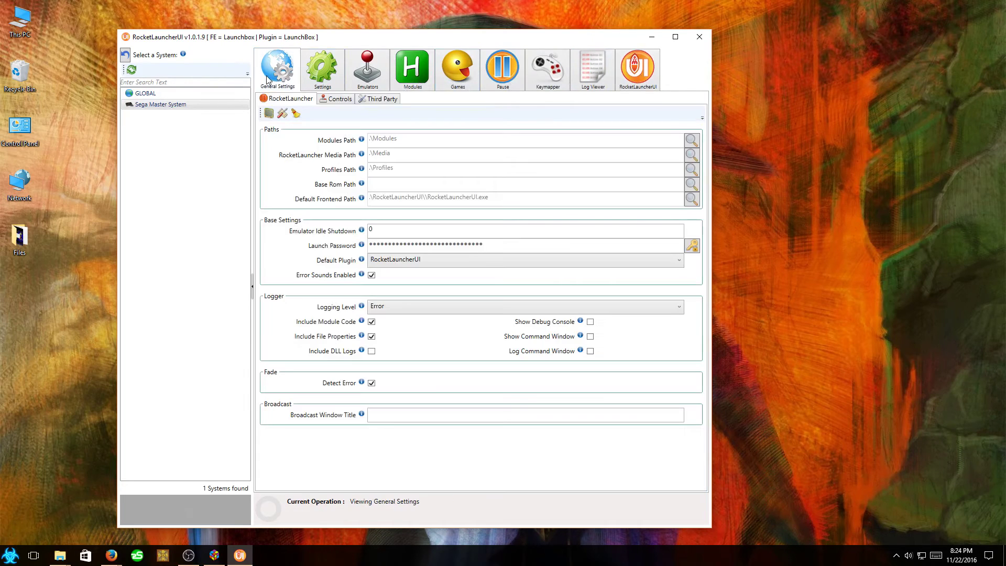
{"action": "left_click", "coordinate": [339, 99]}
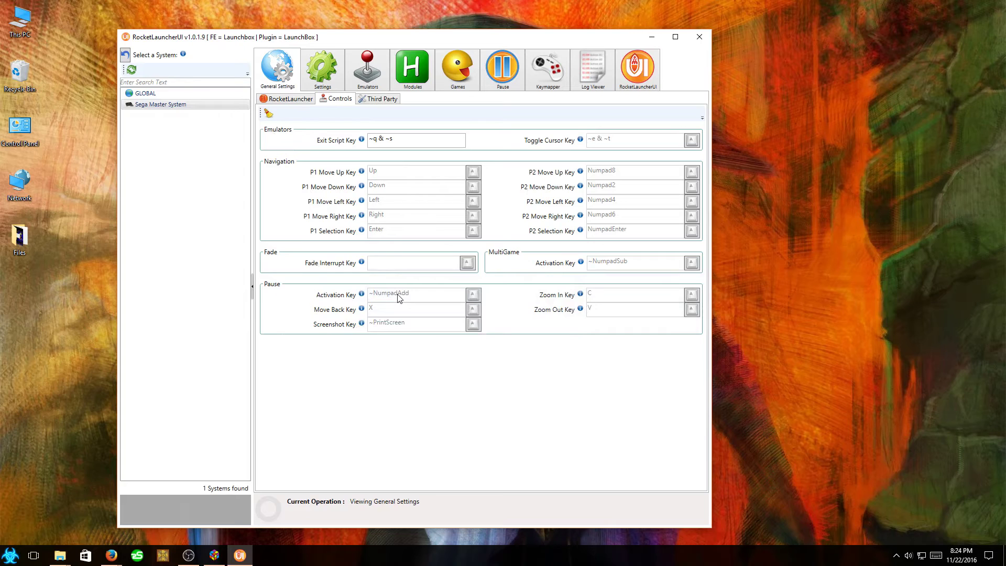
{"action": "left_click", "coordinate": [474, 296]}
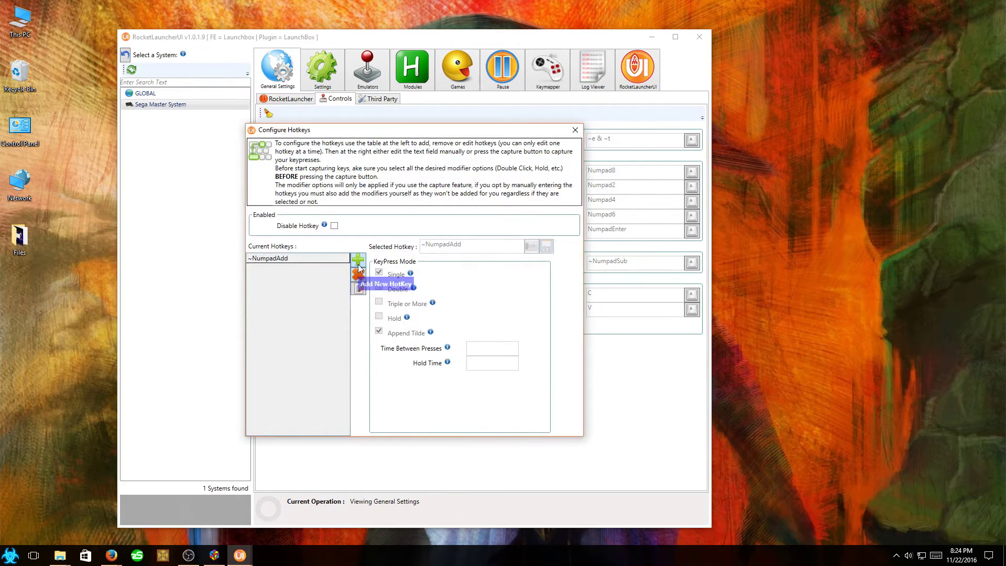
{"action": "left_click", "coordinate": [295, 259]}
{"action": "left_click", "coordinate": [359, 275]}
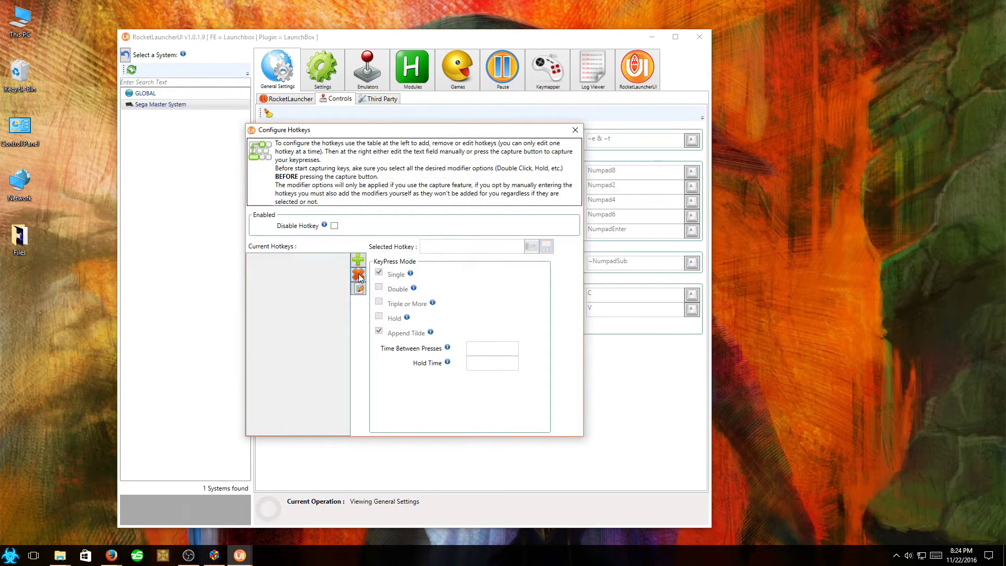
Add and save the captured Pause key as the new Pause Activation Key hotkey.
{"action": "left_click", "coordinate": [358, 261]}
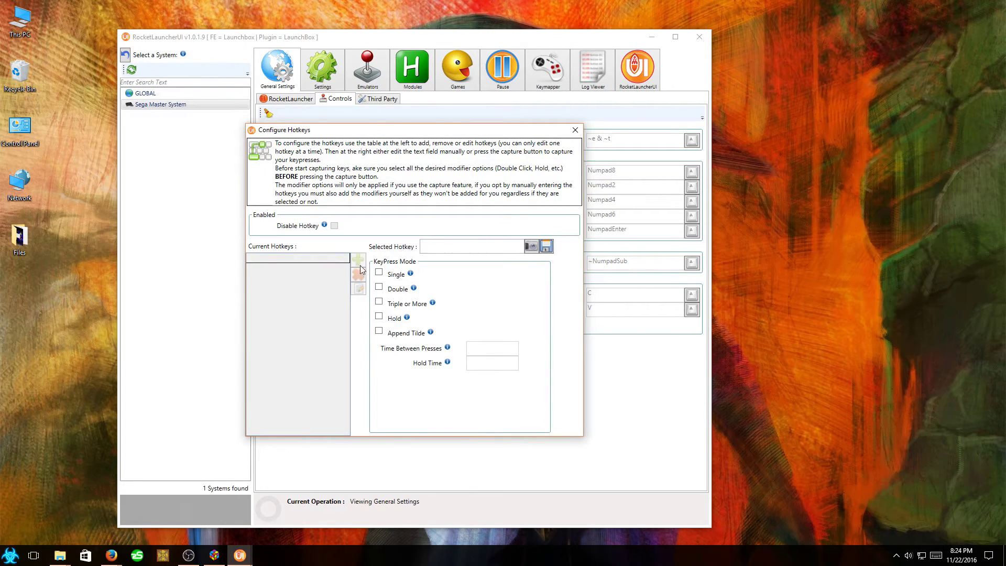
{"action": "left_click", "coordinate": [530, 246]}
{"action": "key", "text": "Pause"}
{"action": "left_click", "coordinate": [546, 246]}
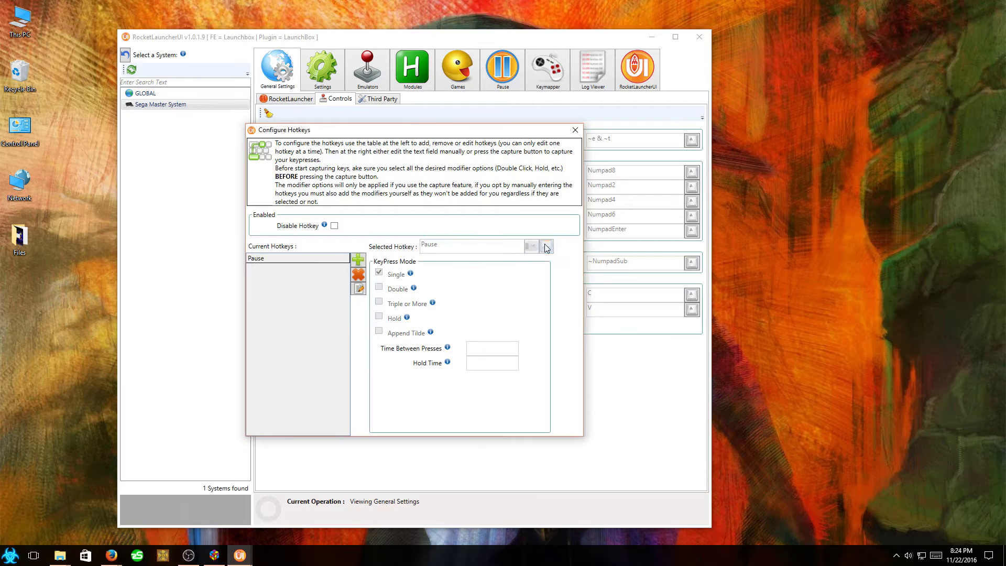
{"action": "left_click", "coordinate": [575, 131]}
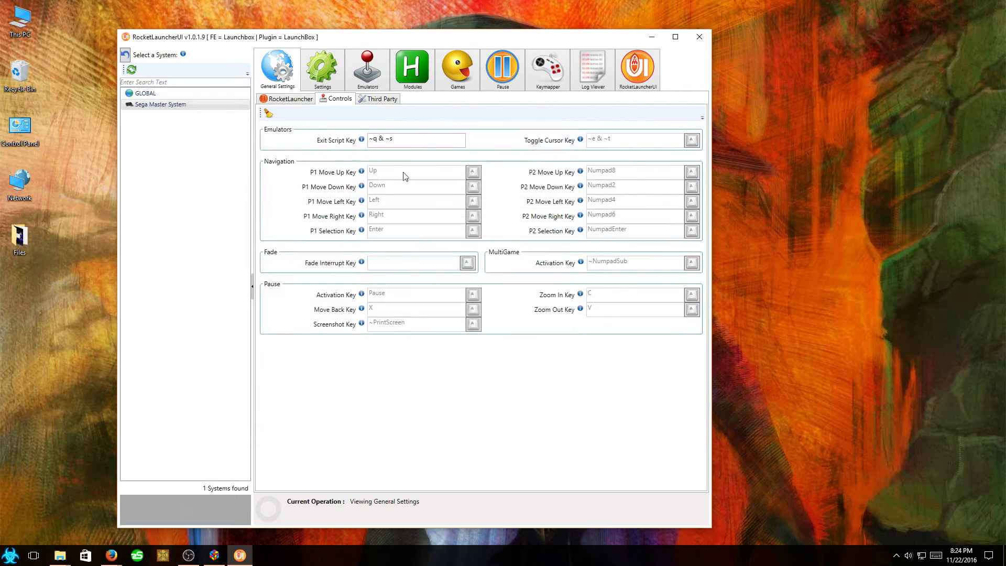
Launch Alex Kidd - High-Tech World (USA, Europe) from the games list and browse its Pause menu from Save State to Sound.
{"action": "left_click", "coordinate": [459, 71]}
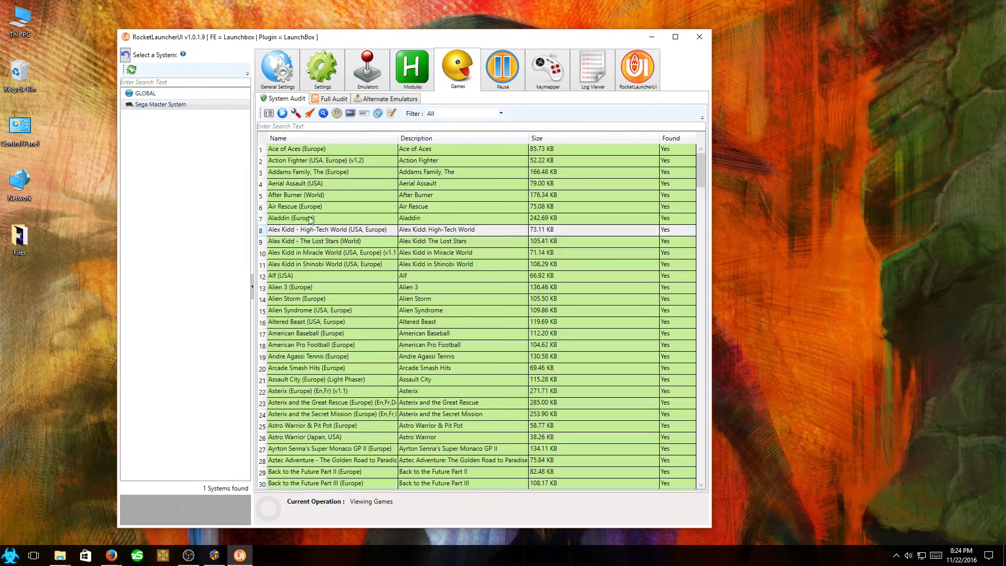
{"action": "left_click", "coordinate": [314, 111]}
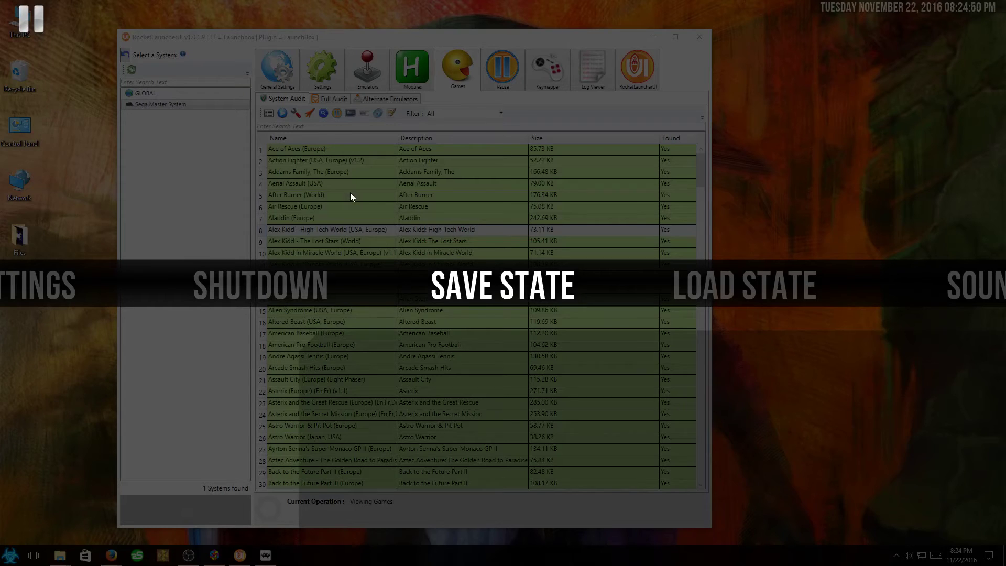
{"action": "key", "text": "Right"}
{"action": "key", "text": "Right"}
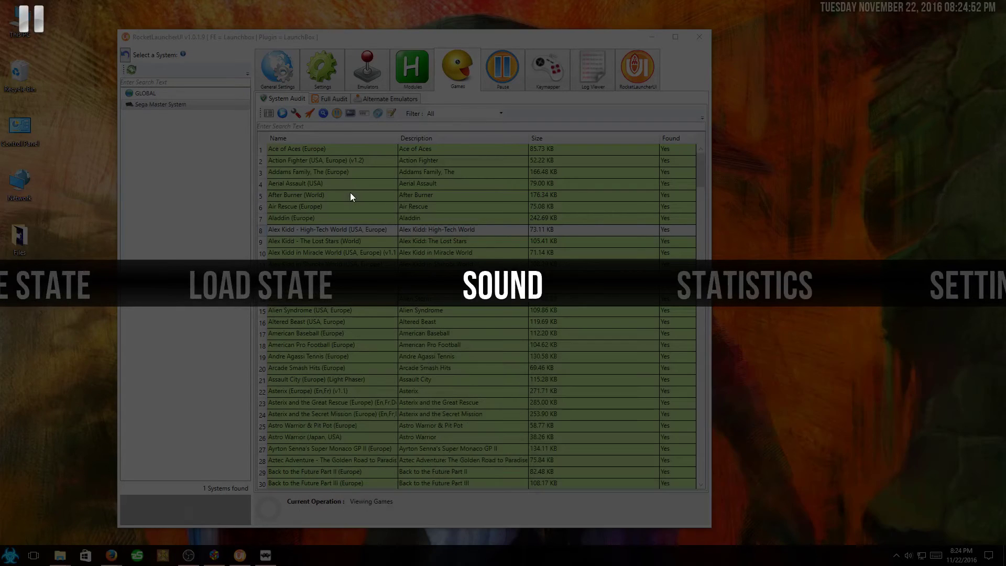
{"action": "key", "text": "Left"}
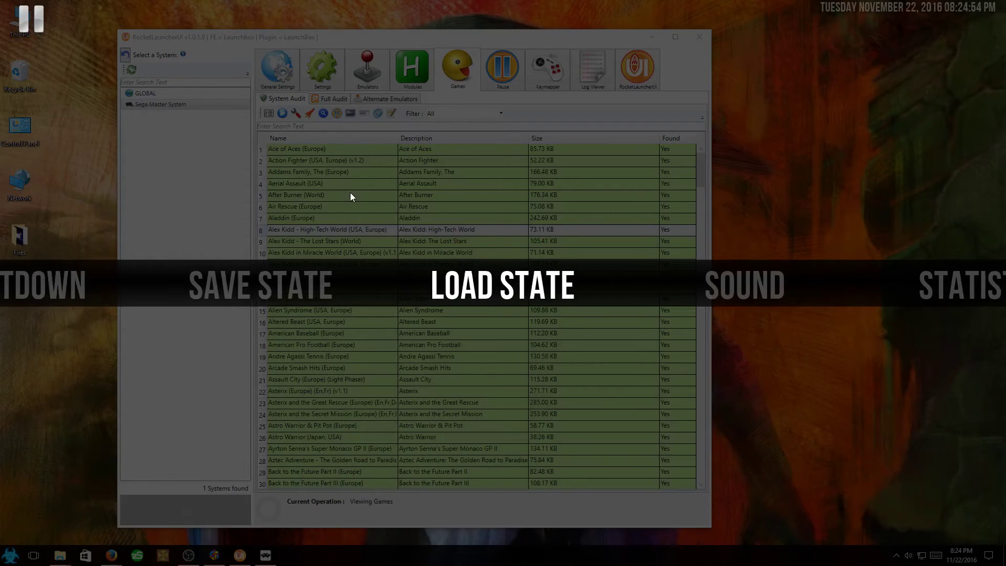
{"action": "key", "text": "Right"}
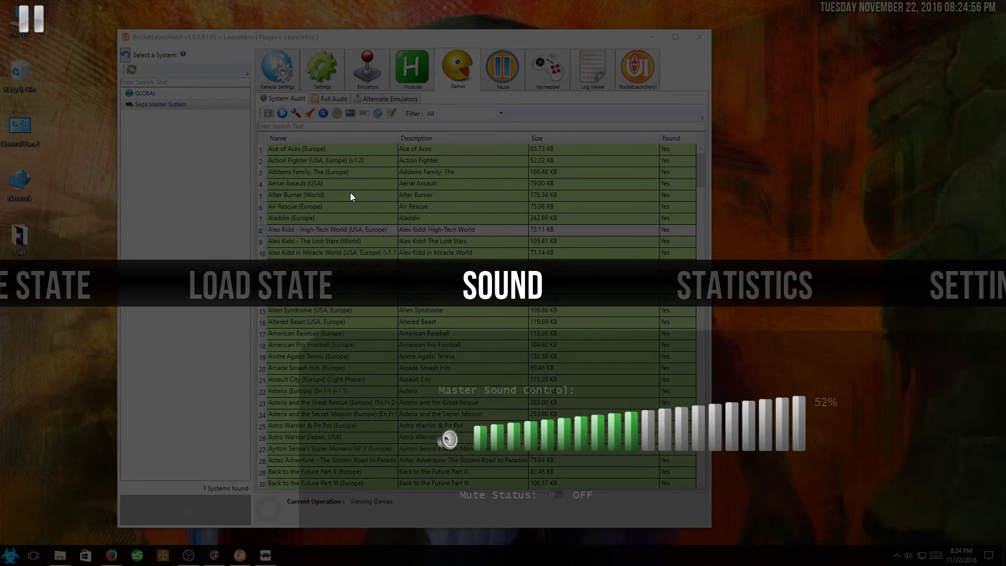
{"action": "key", "text": "Left"}
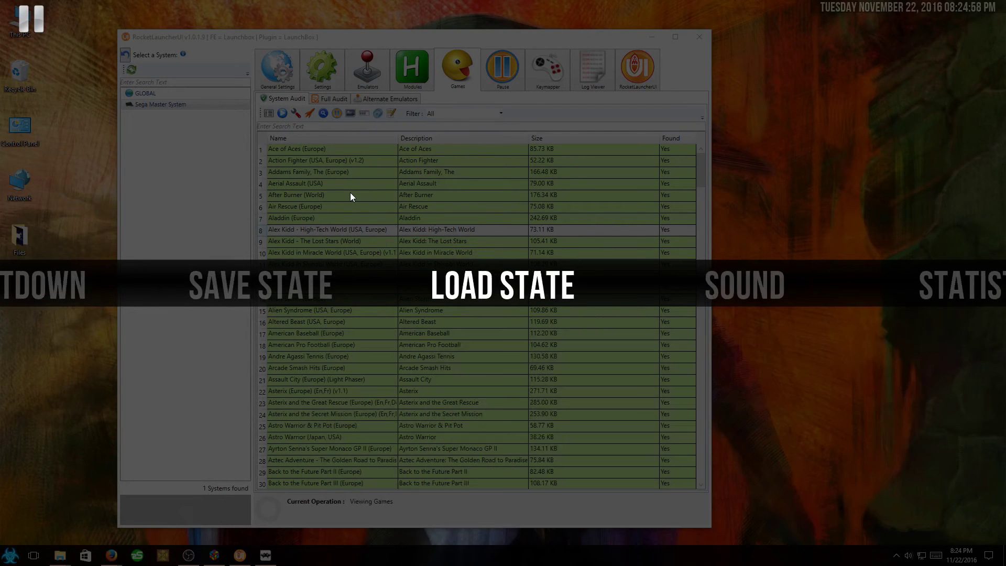
Set the Master Sound Control volume to 70% in the Sound section of the Pause menu.
{"action": "key", "text": "Right"}
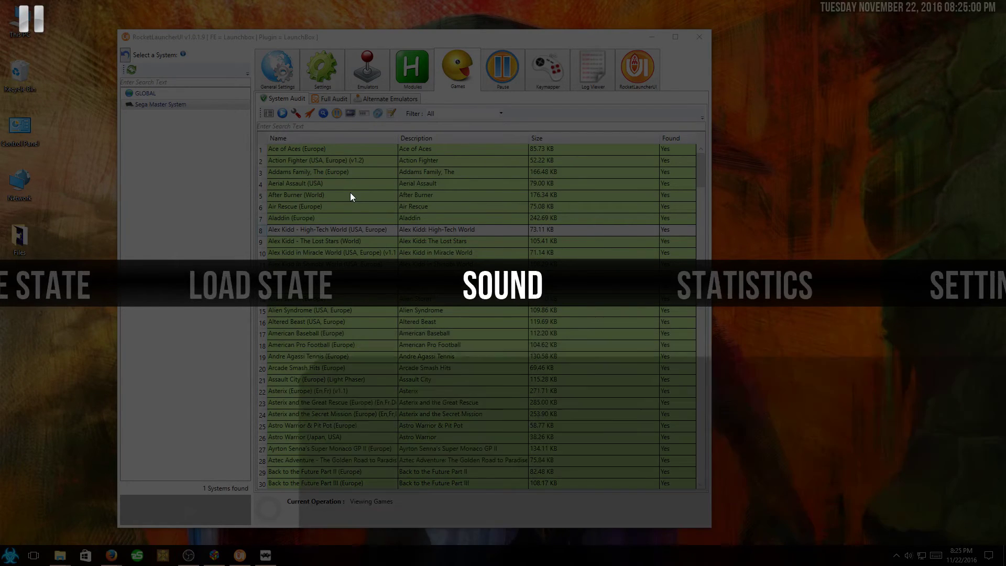
{"action": "key", "text": "Down"}
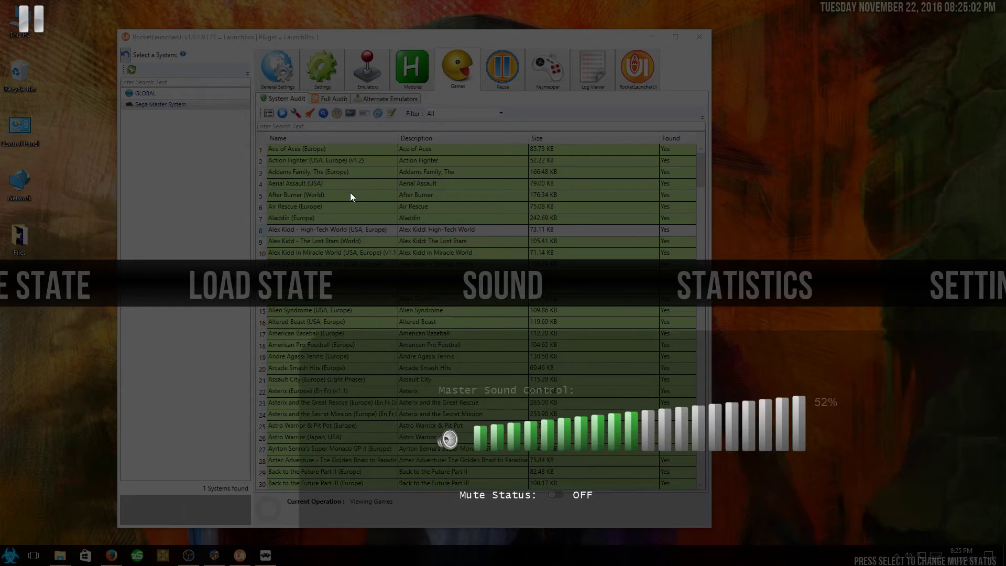
{"action": "key", "text": "Right"}
{"action": "key", "text": "Right"}
{"action": "key", "text": "Right"}
{"action": "key", "text": "Right"}
{"action": "key", "text": "Right"}
{"action": "key", "text": "Right"}
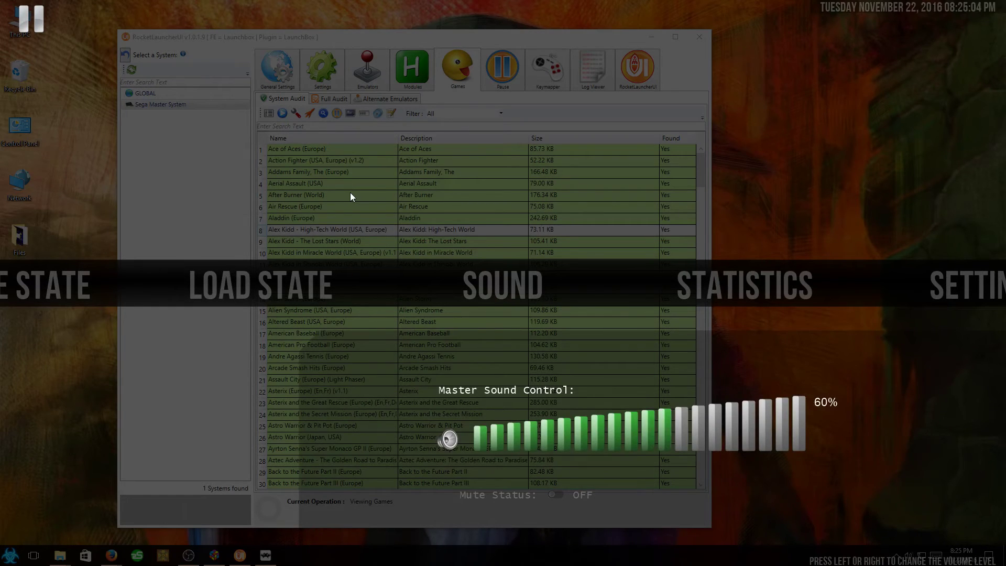
{"action": "key", "text": "Left"}
{"action": "key", "text": "Left"}
{"action": "key", "text": "Left"}
{"action": "key", "text": "Left"}
{"action": "key", "text": "Left"}
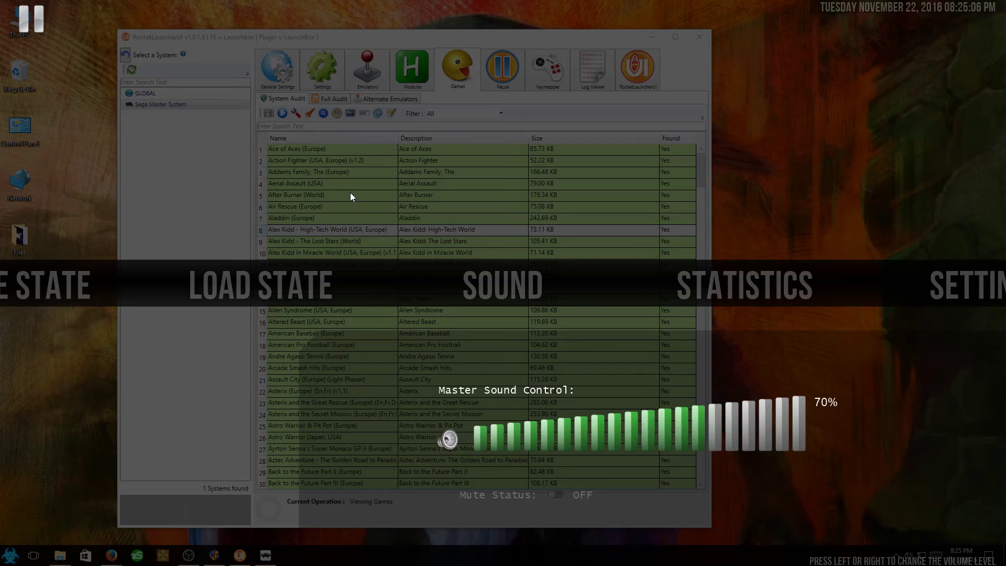
{"action": "key", "text": "Up"}
Review the Pause menu's Statistics section, from Game Statistics through Last Played Games to Average Time Played.
{"action": "key", "text": "Right"}
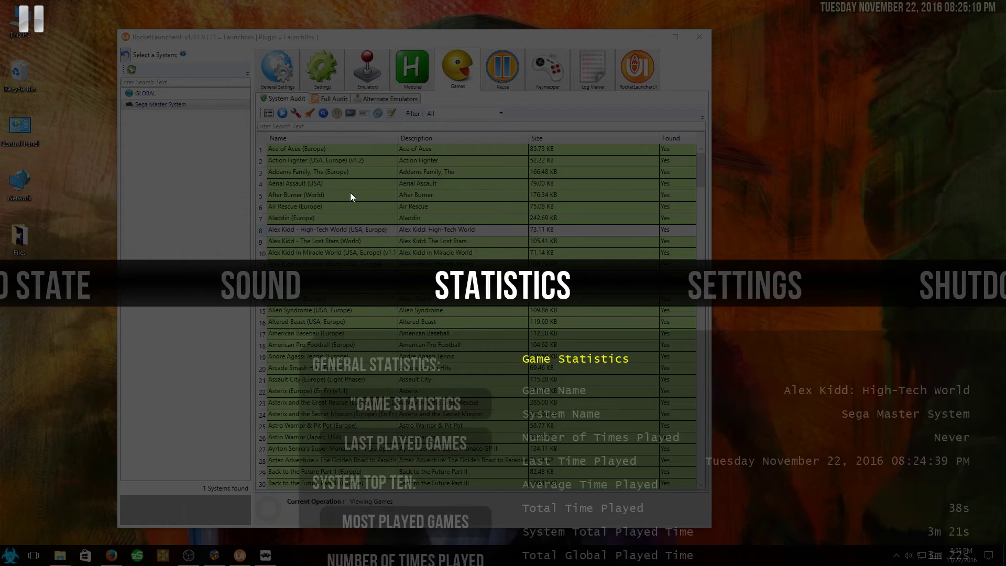
{"action": "key", "text": "Down"}
{"action": "key", "text": "Down"}
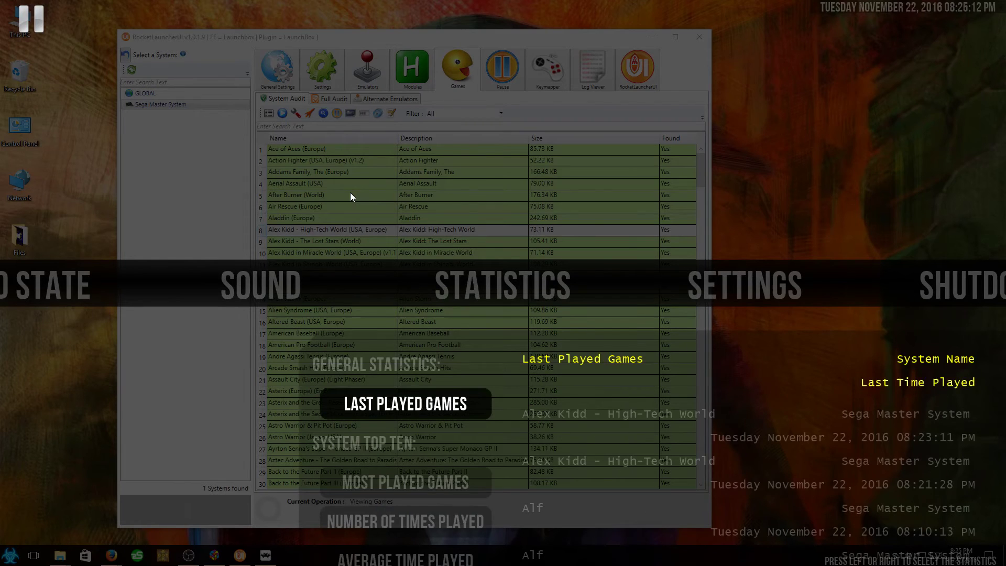
{"action": "key", "text": "Down"}
{"action": "key", "text": "Down"}
{"action": "key", "text": "Down"}
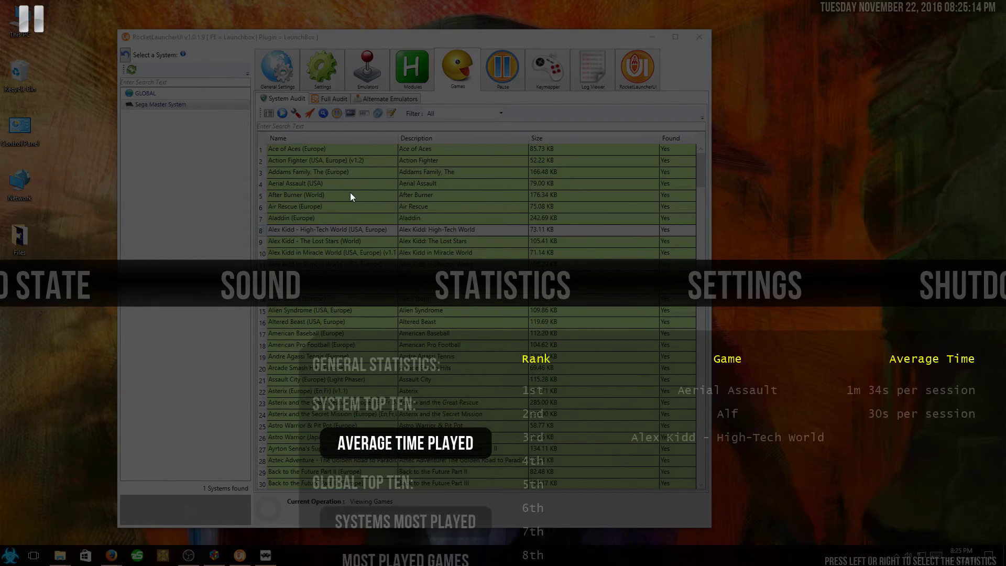
Browse the Pause menu from Statistics through Settings and Shutdown to the state sections, and exit the Pause menu and game.
{"action": "key", "text": "Up"}
{"action": "key", "text": "Up"}
{"action": "key", "text": "Up"}
{"action": "key", "text": "Up"}
{"action": "key", "text": "Up"}
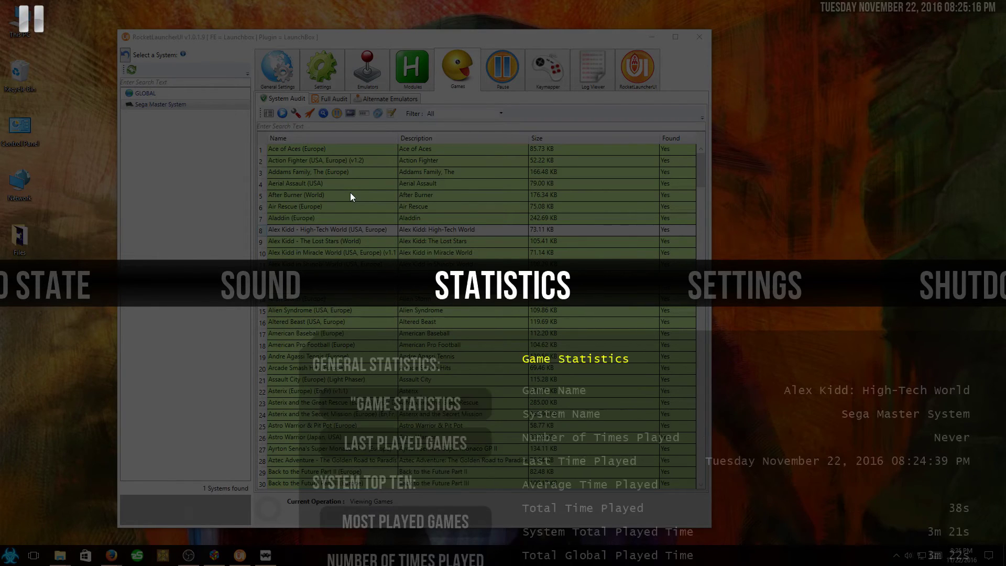
{"action": "key", "text": "Right"}
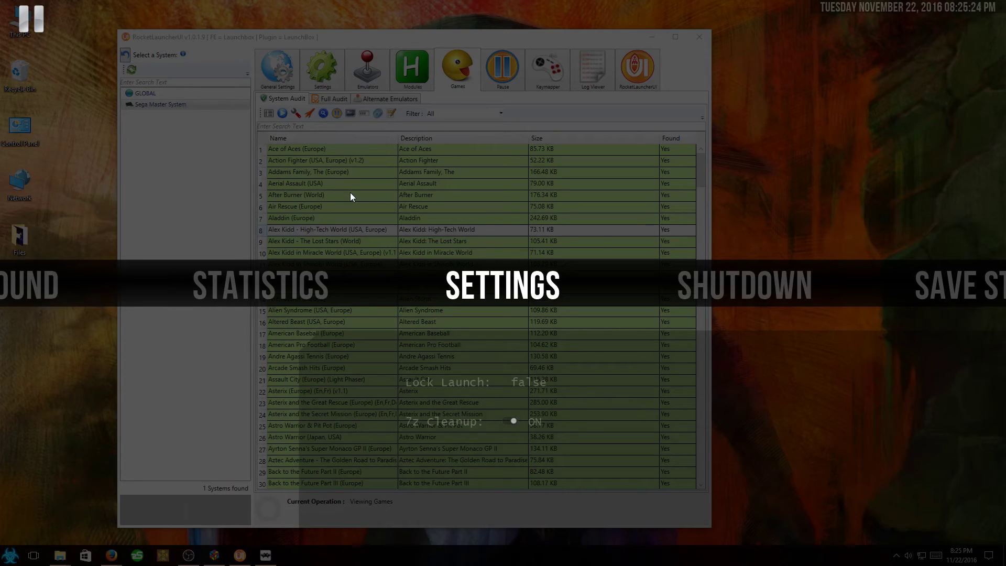
{"action": "key", "text": "Right"}
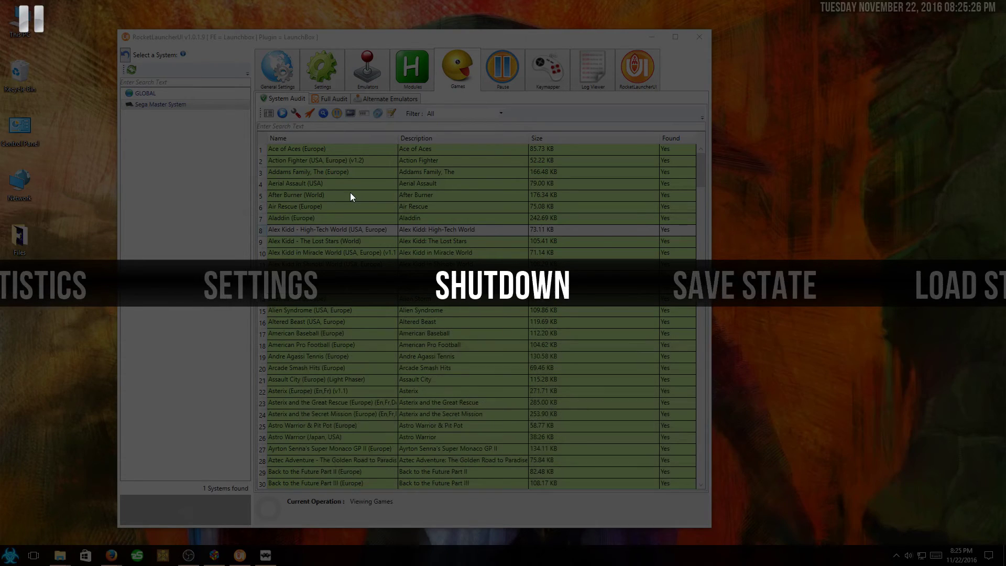
{"action": "key", "text": "Right"}
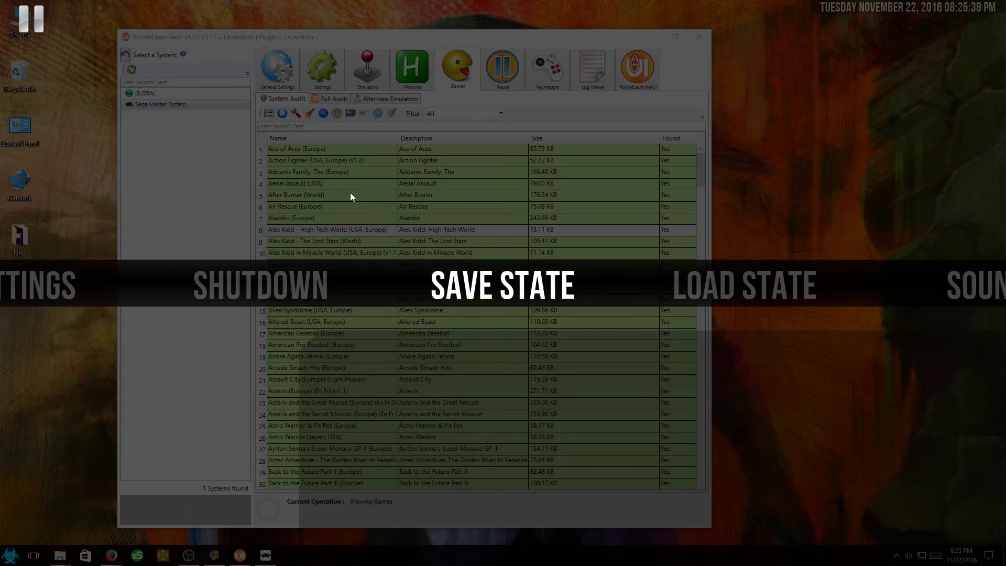
{"action": "key", "text": "Right"}
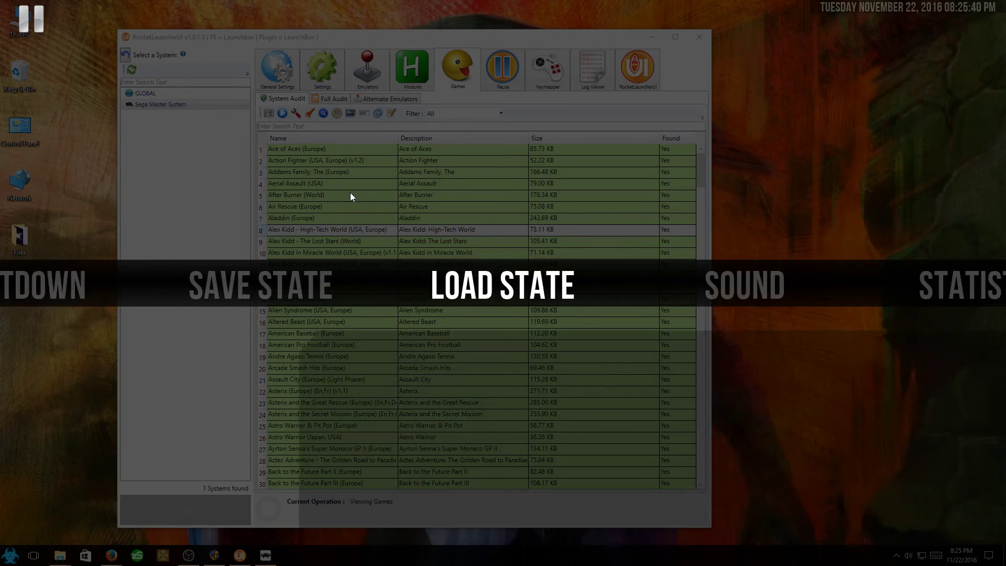
{"action": "key", "text": "Left"}
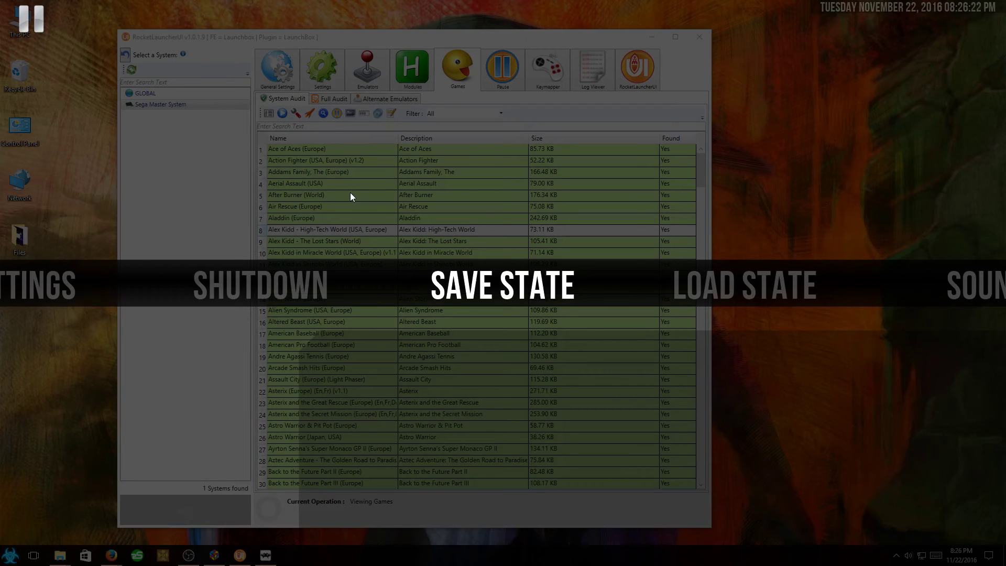
{"action": "key", "text": "Escape"}
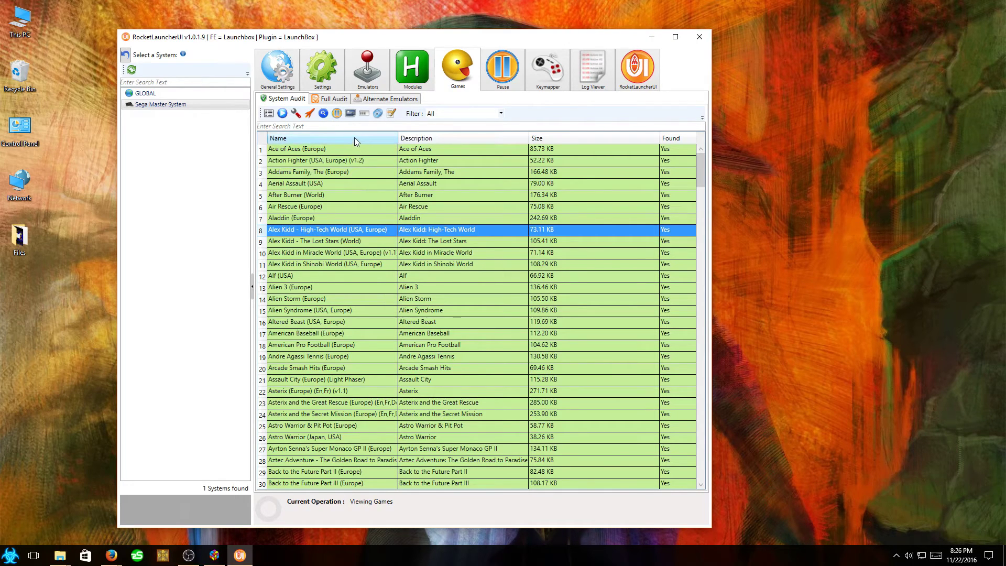
Set Enabled to true for both Fade In and Fade Out in the Sega Master System's general fade settings.
{"action": "left_click", "coordinate": [326, 78]}
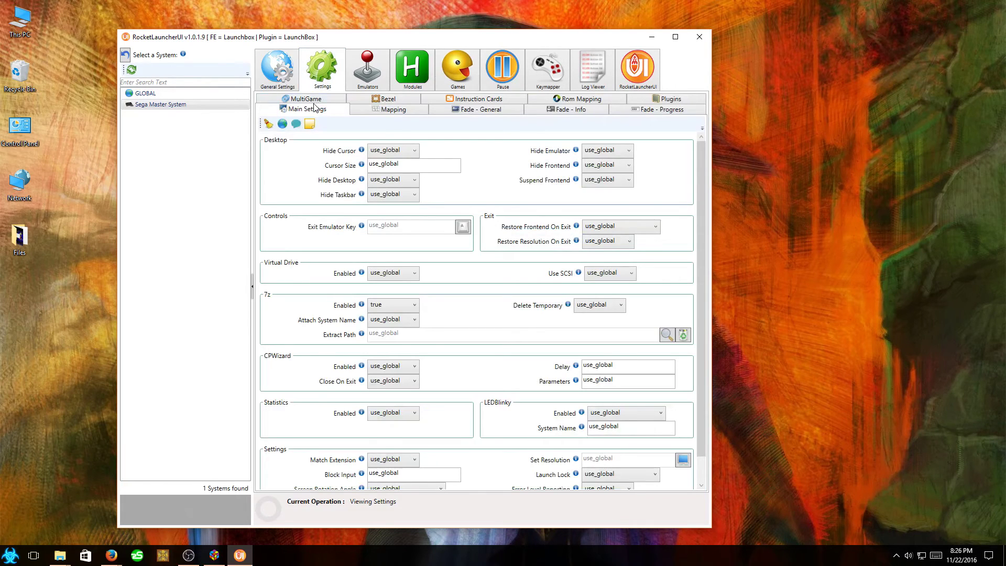
{"action": "left_click", "coordinate": [462, 111]}
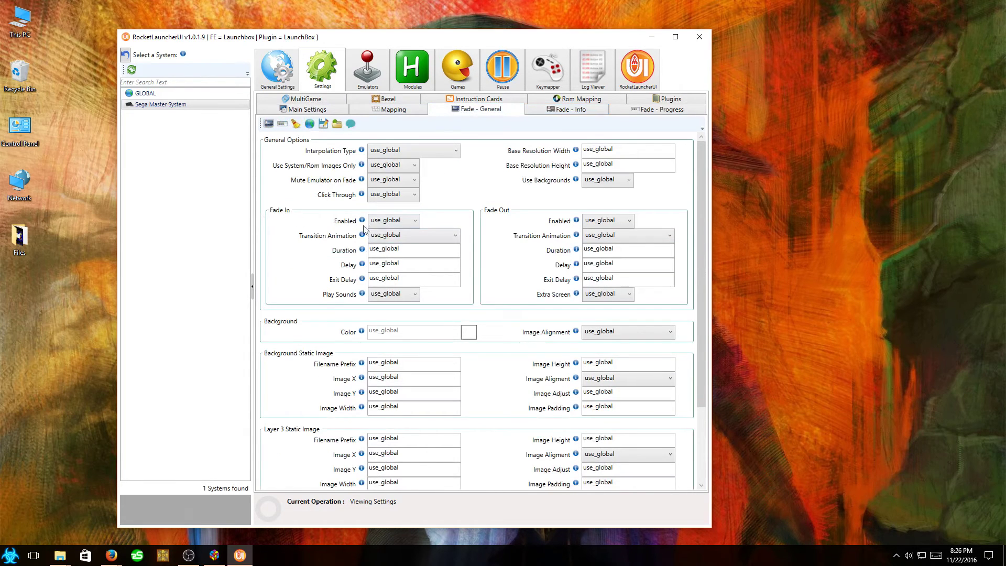
{"action": "left_click", "coordinate": [409, 222]}
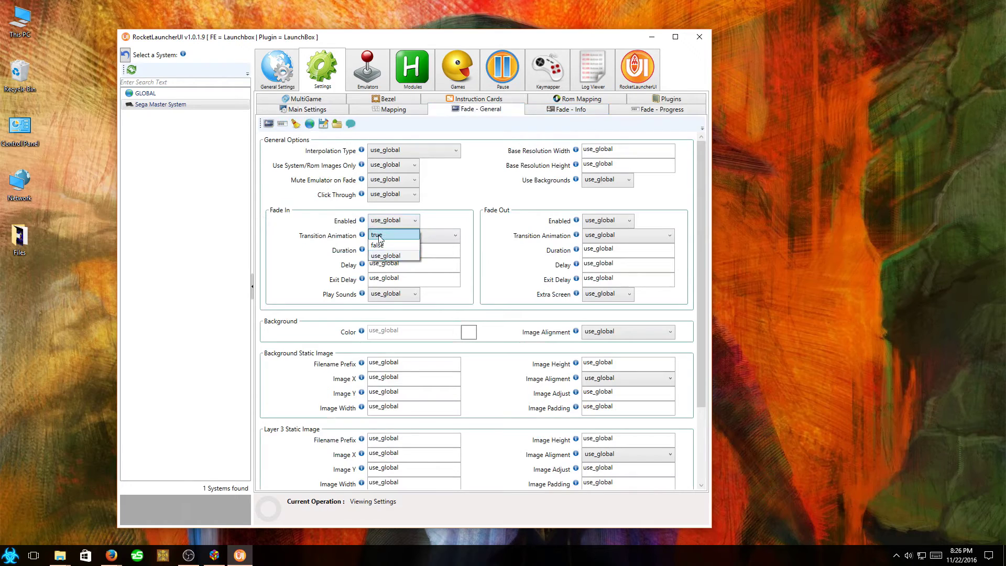
{"action": "left_click", "coordinate": [381, 236]}
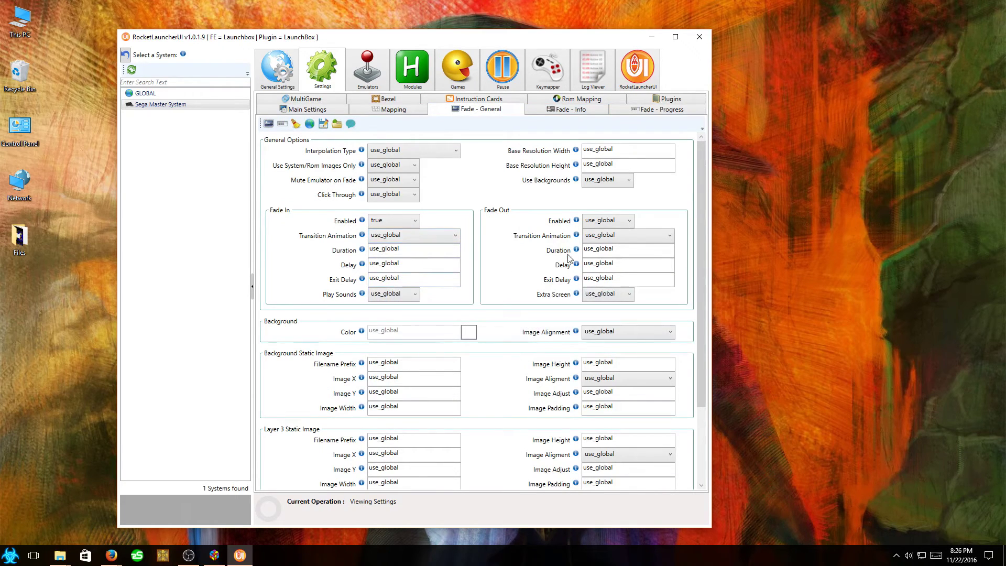
{"action": "left_click", "coordinate": [165, 95]}
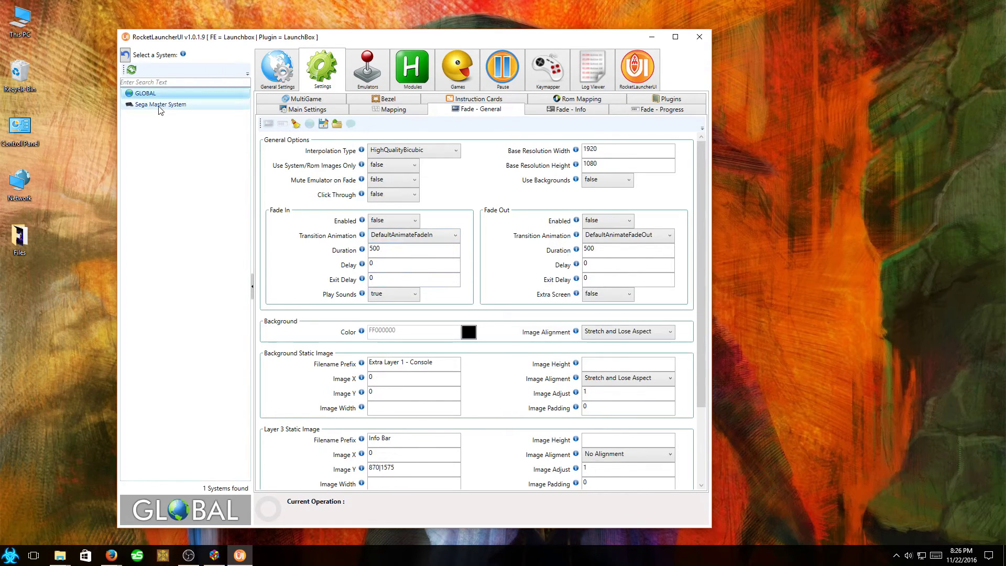
{"action": "left_click", "coordinate": [161, 108]}
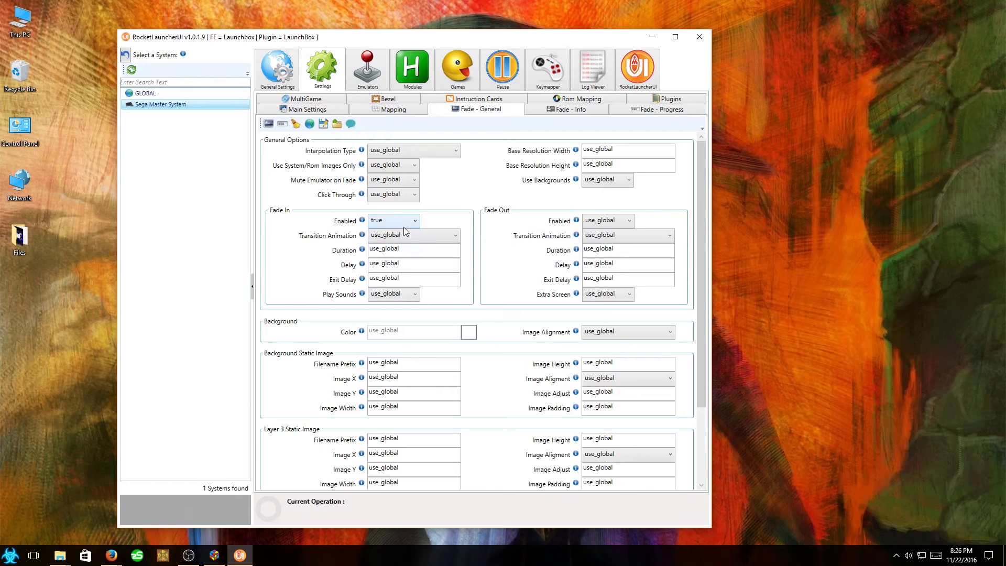
{"action": "left_click", "coordinate": [616, 221]}
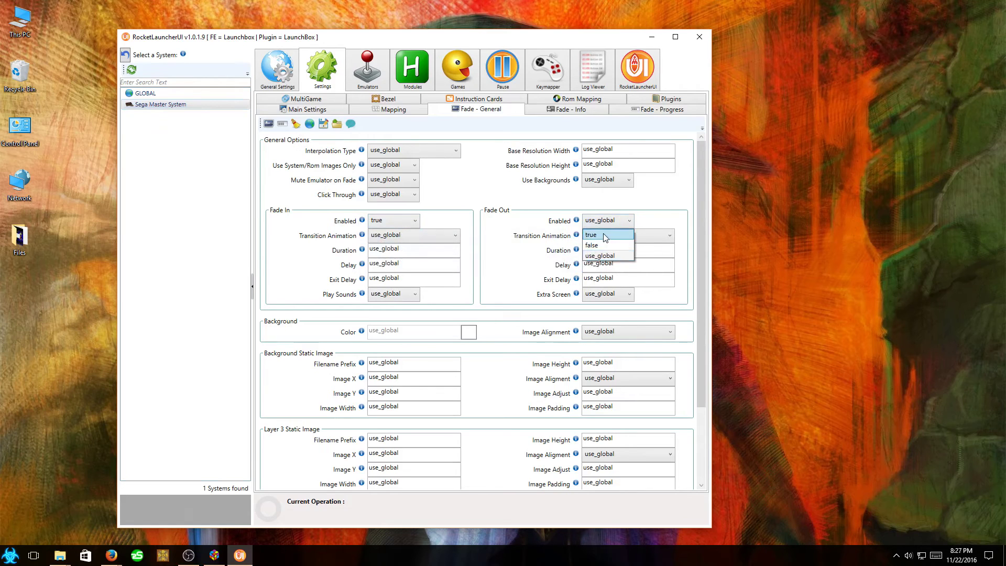
{"action": "left_click", "coordinate": [605, 237]}
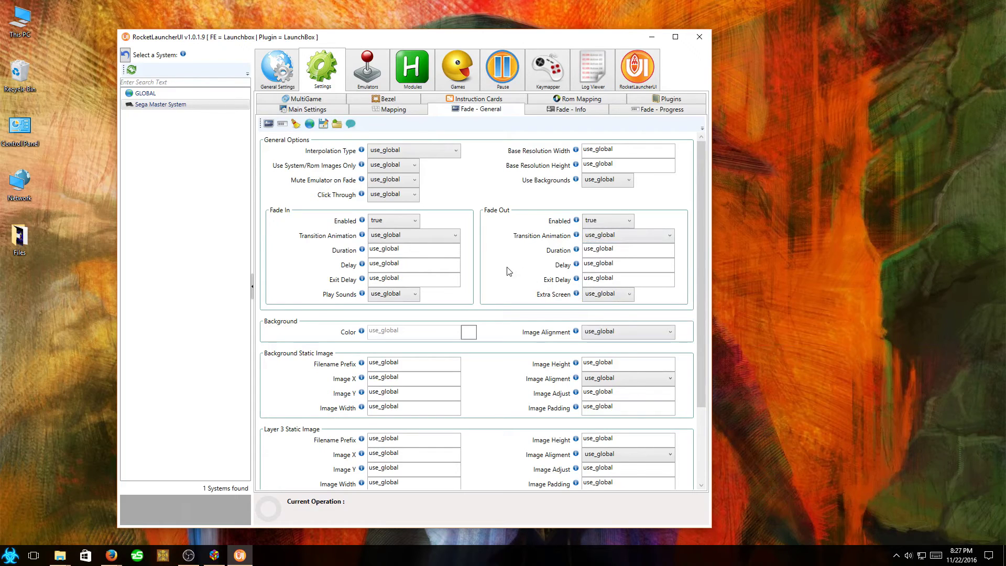
Audit the Sega Master System games and launch Alf (USA) to test the fade screens.
{"action": "left_click", "coordinate": [451, 76]}
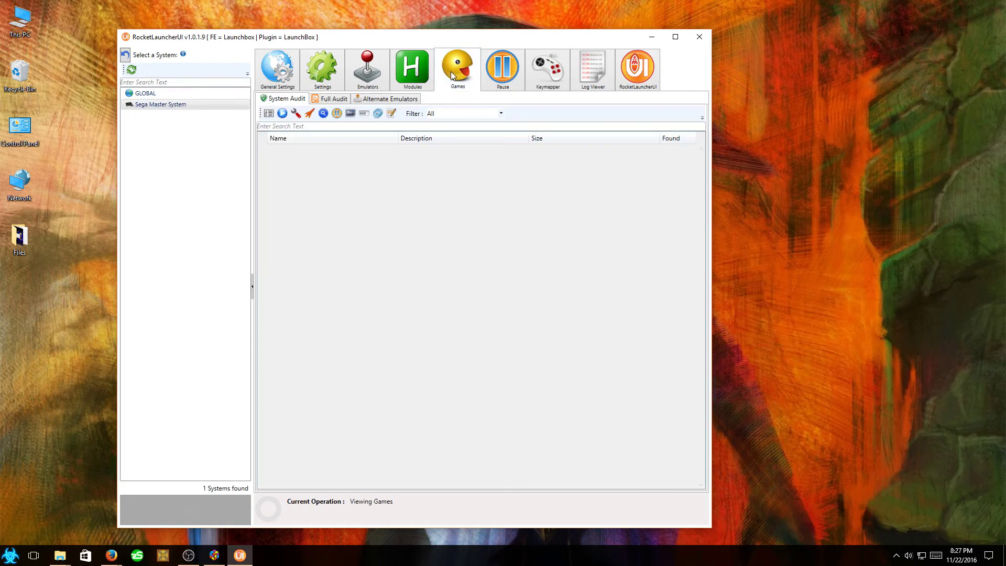
{"action": "left_click", "coordinate": [268, 113]}
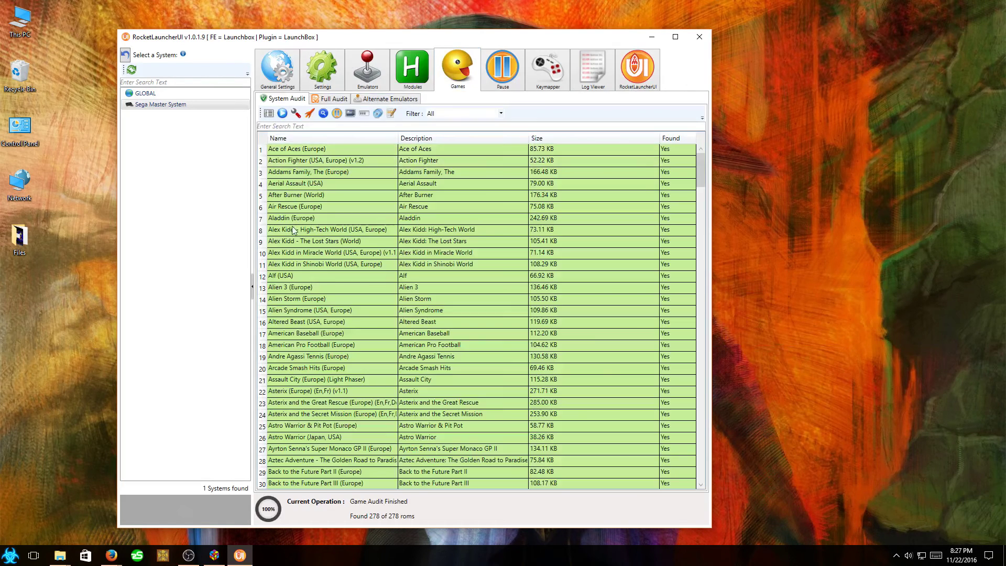
{"action": "left_click", "coordinate": [281, 275]}
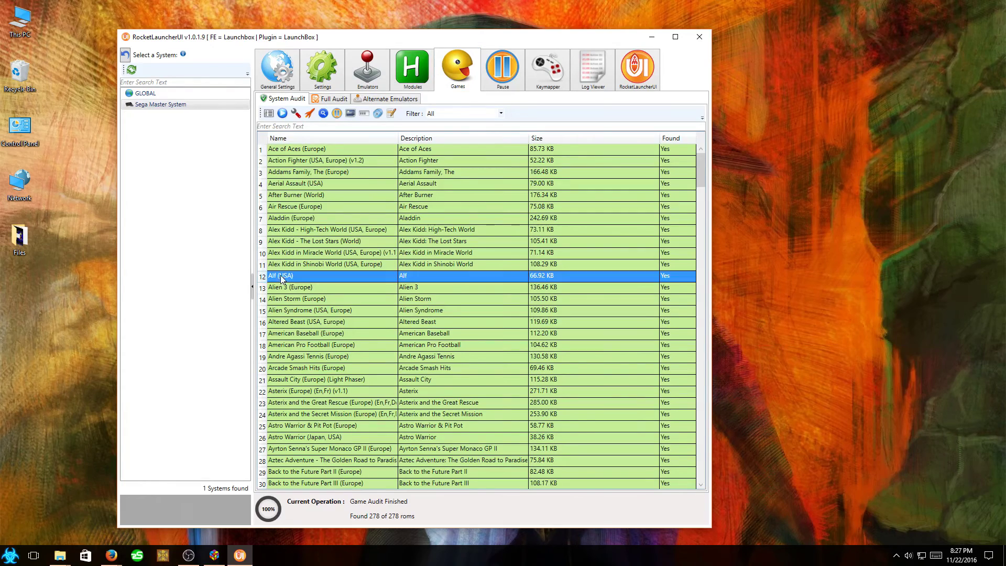
{"action": "left_click", "coordinate": [310, 113]}
{"action": "mouse_move", "coordinate": [486, 40]}
{"action": "left_mouse_down"}
{"action": "mouse_move", "coordinate": [512, 37]}
{"action": "mouse_move", "coordinate": [492, 42]}
{"action": "left_mouse_up"}
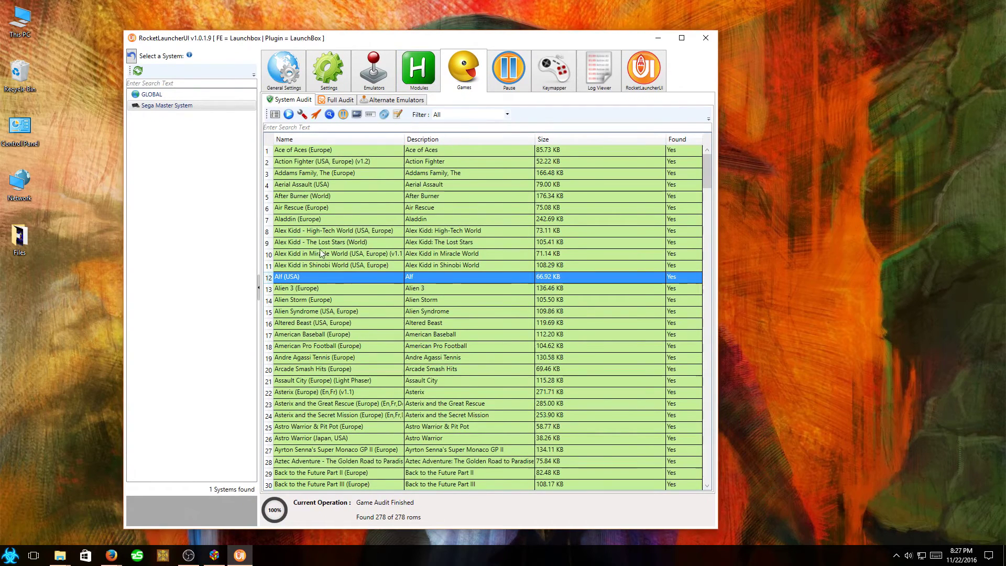
Set Bezel Enabled to true in the Sega Master System's settings.
{"action": "left_click", "coordinate": [330, 76]}
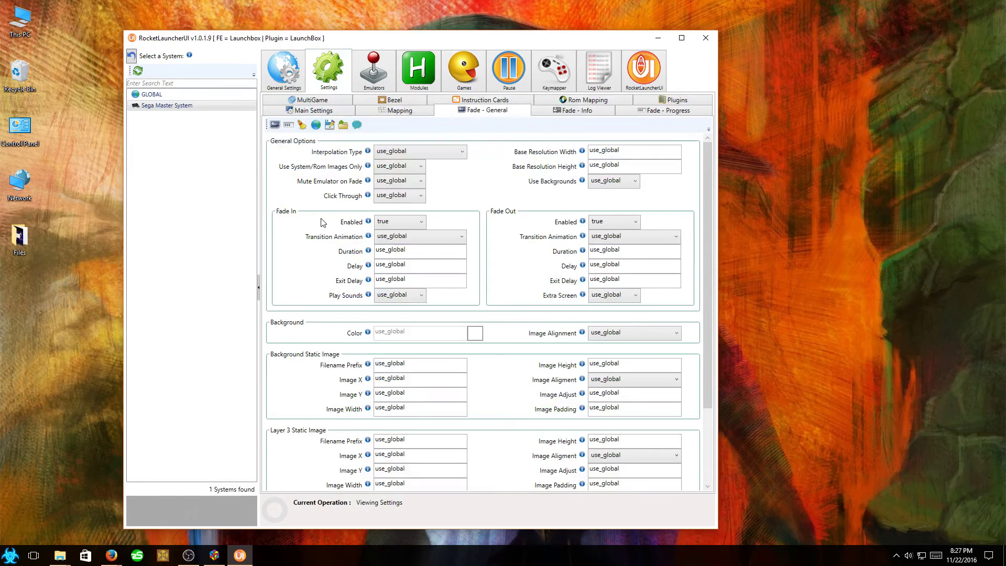
{"action": "double_click", "coordinate": [384, 265]}
{"action": "scroll", "coordinate": [283, 263], "scroll_direction": "down", "scroll_amount": 2}
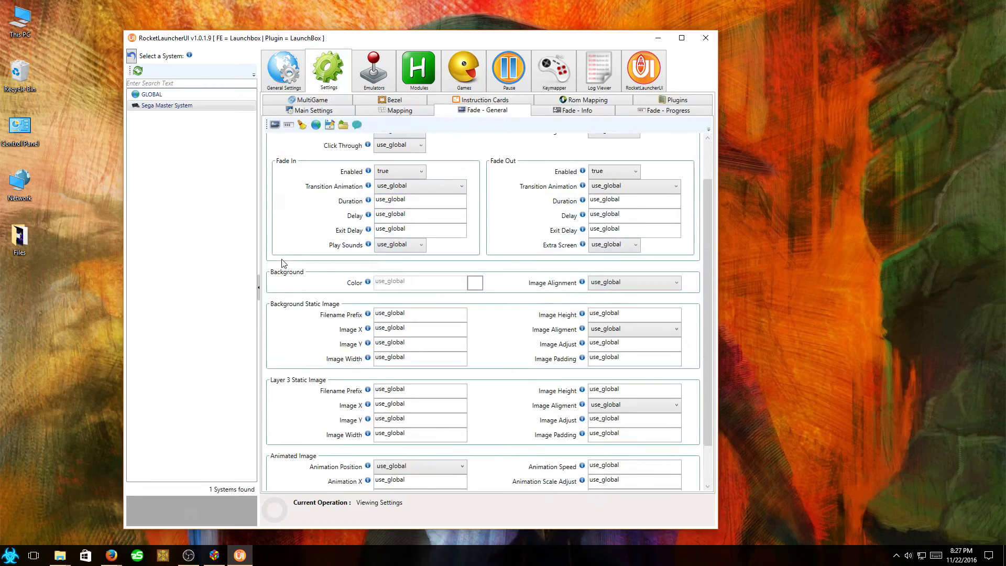
{"action": "scroll", "coordinate": [283, 263], "scroll_direction": "up", "scroll_amount": 2}
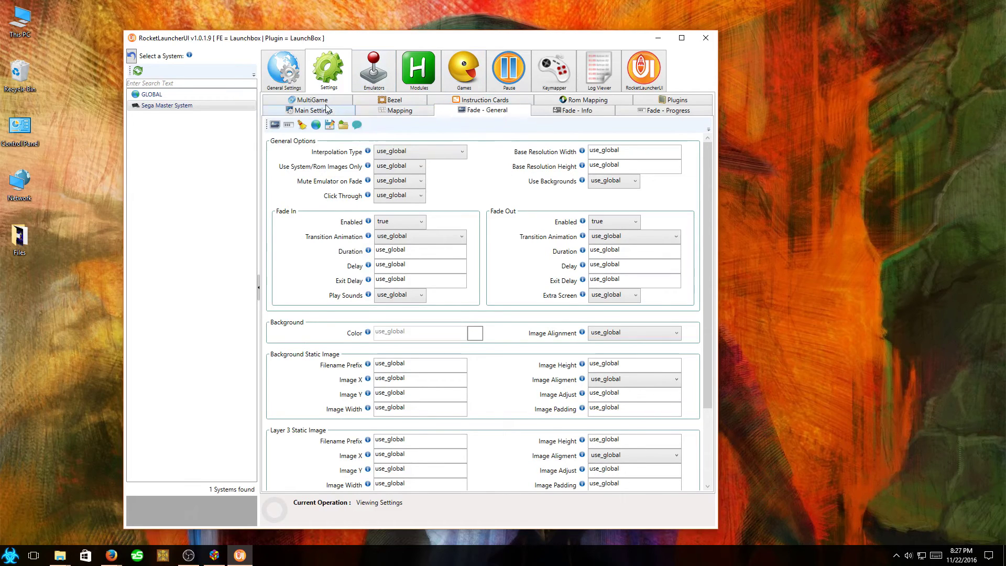
{"action": "left_click", "coordinate": [391, 102]}
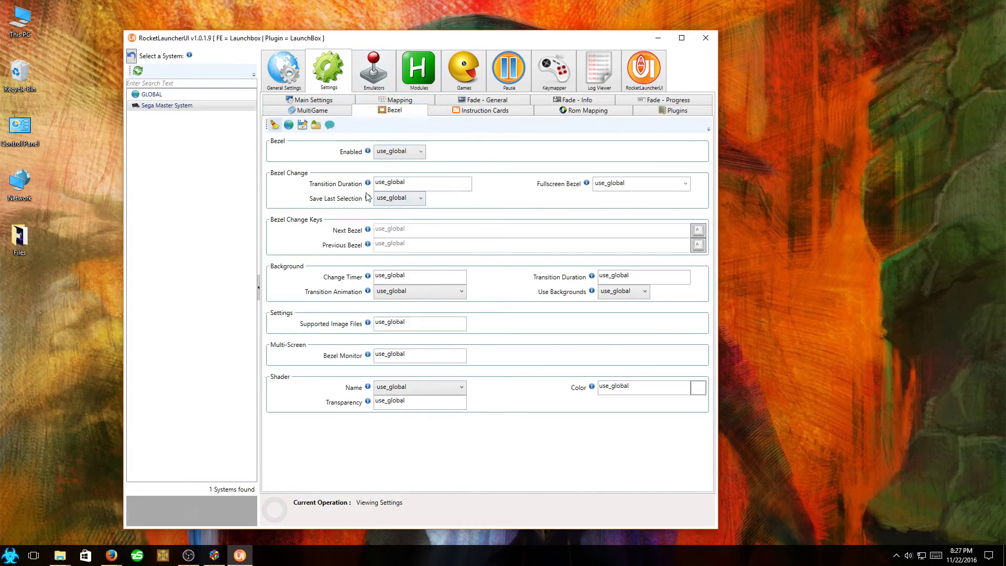
{"action": "left_click", "coordinate": [419, 155]}
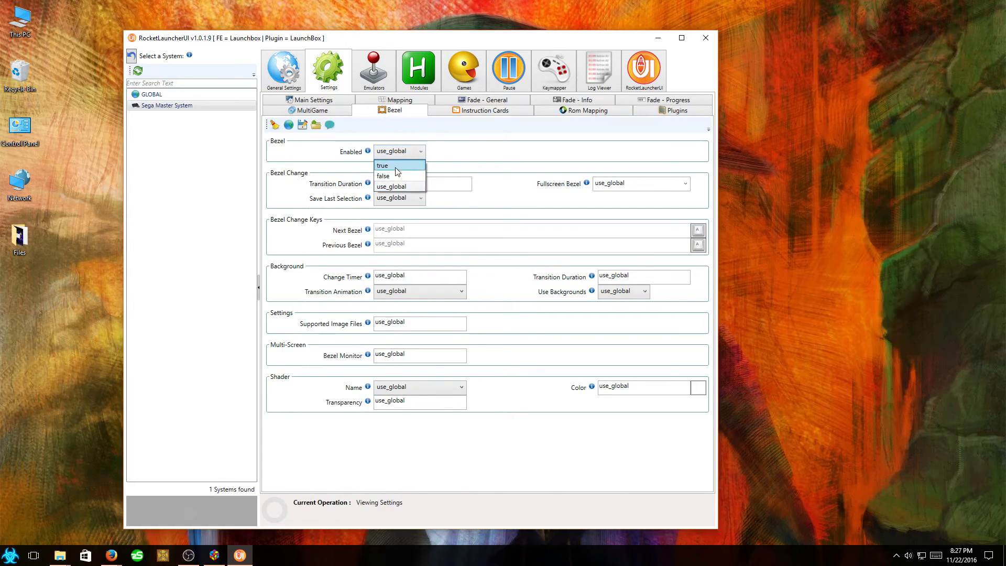
{"action": "left_click", "coordinate": [396, 171]}
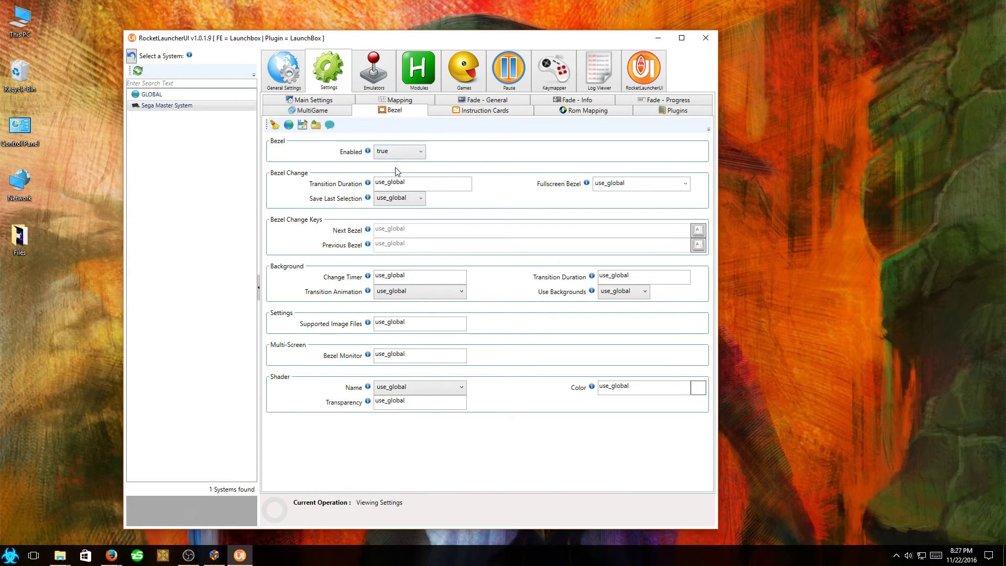
Launch Alf (USA) from the audited games list to test the bezel.
{"action": "left_click", "coordinate": [462, 74]}
{"action": "left_click", "coordinate": [288, 278]}
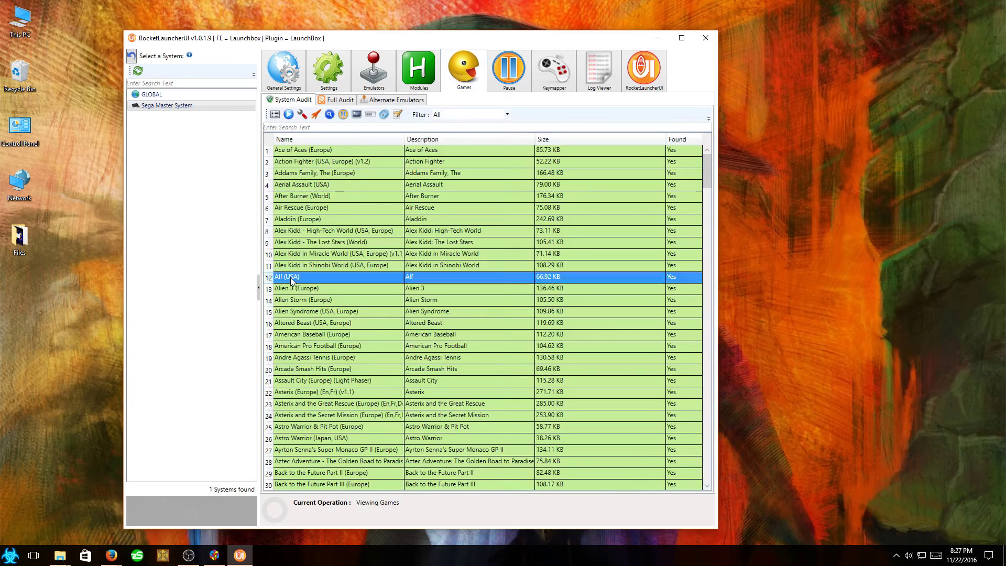
{"action": "left_click", "coordinate": [317, 115]}
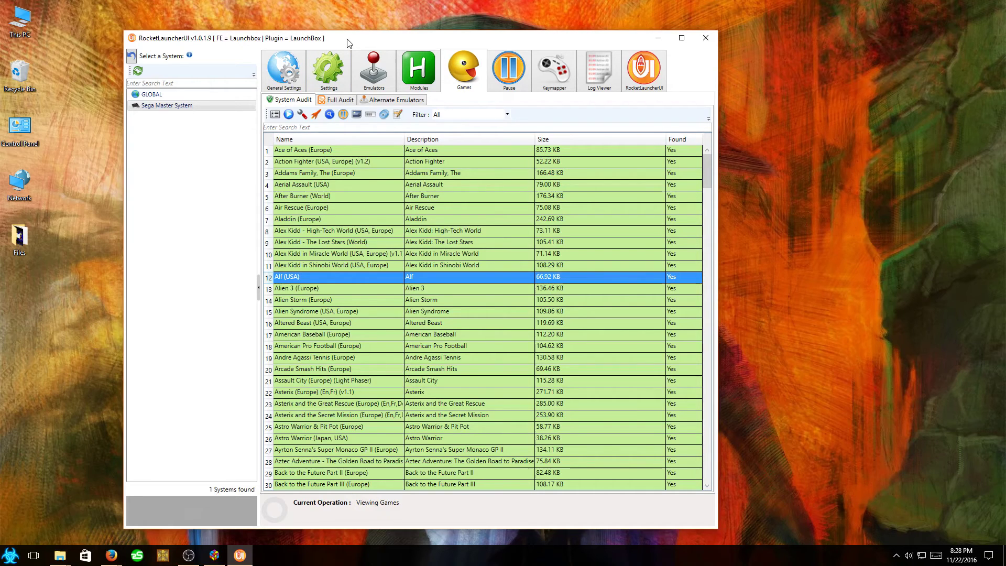
Set the Logging Level to Troubleshooting in the global RocketLauncher general settings.
{"action": "left_click", "coordinate": [292, 76]}
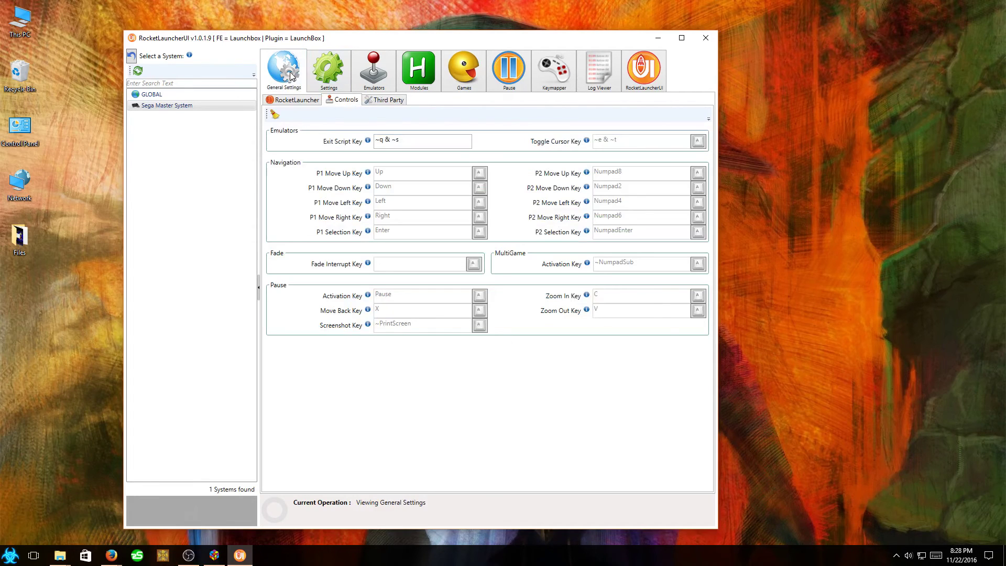
{"action": "left_click", "coordinate": [164, 99]}
{"action": "left_click", "coordinate": [292, 103]}
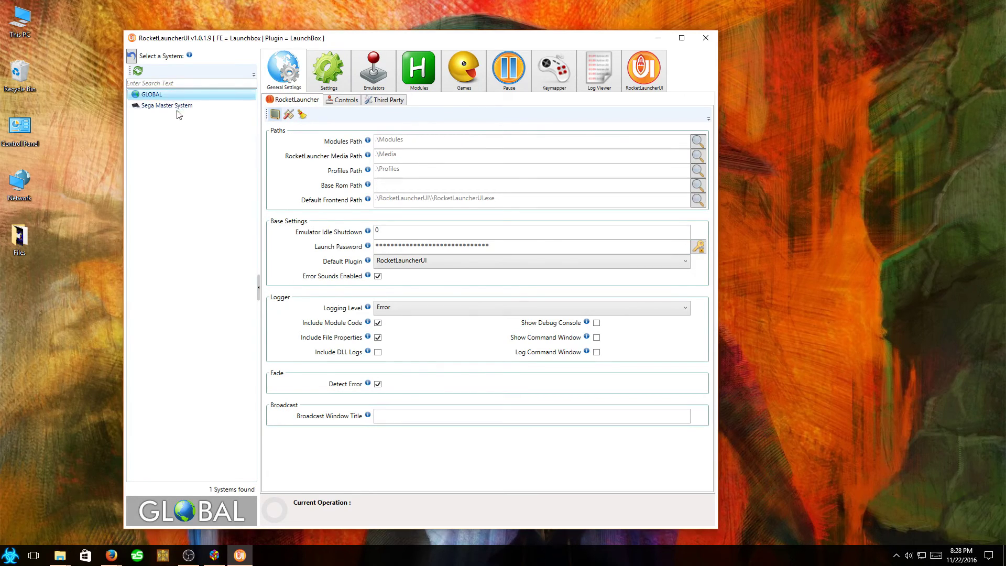
{"action": "left_click", "coordinate": [160, 103]}
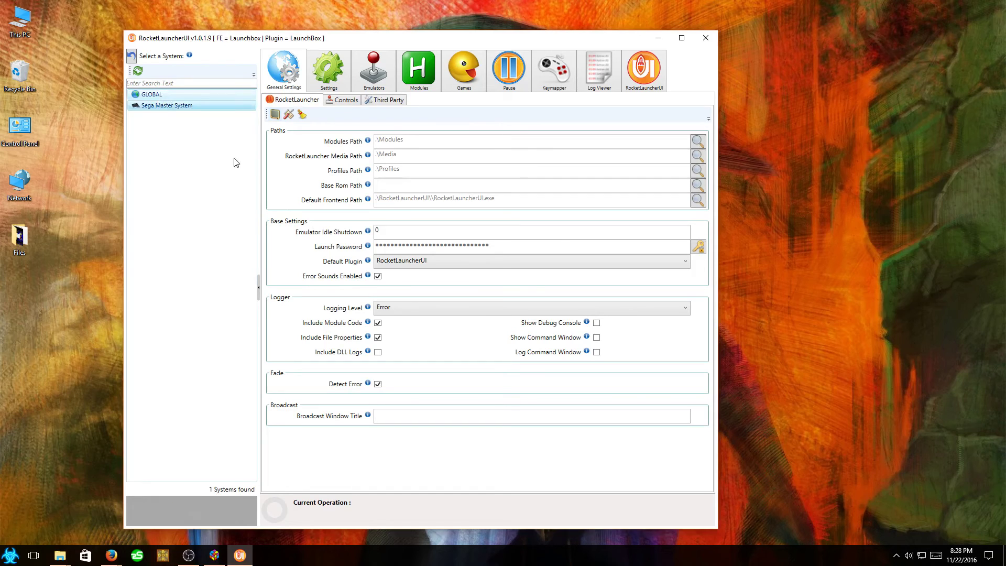
{"action": "left_click", "coordinate": [401, 308]}
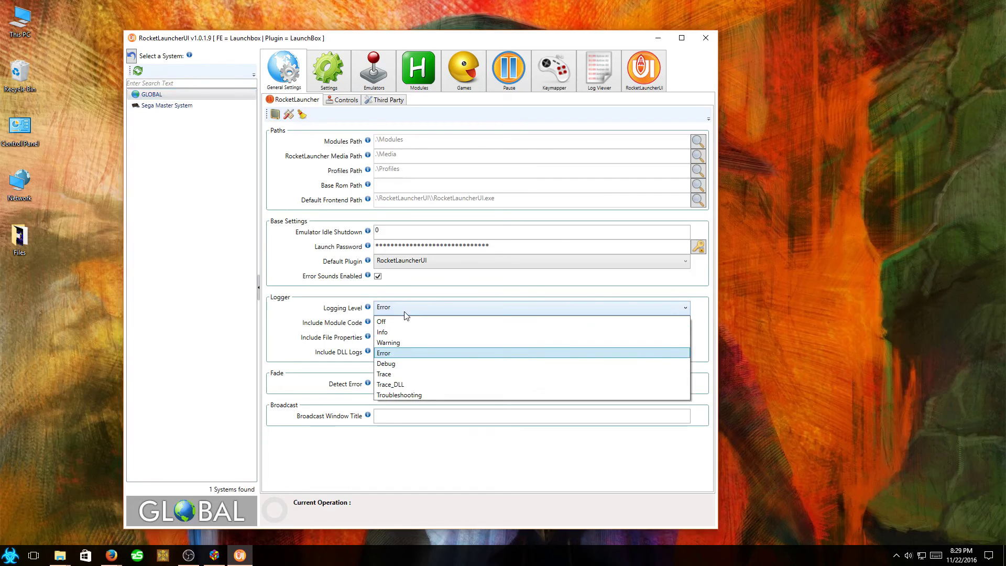
{"action": "left_click", "coordinate": [408, 395]}
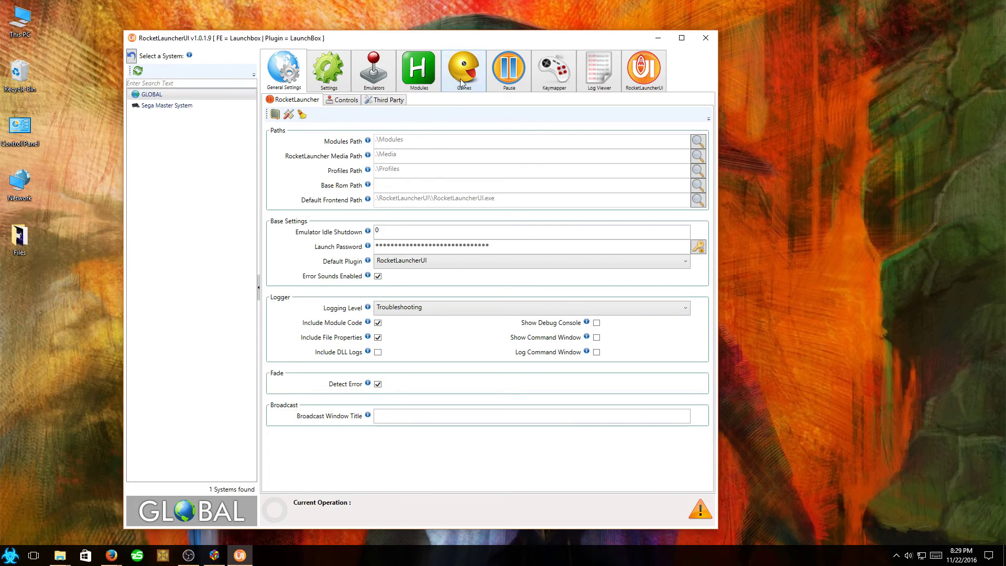
Audit the Sega Master System games and launch Aerial Assault (USA) to generate a troubleshooting log, quitting the game once it loads.
{"action": "left_click", "coordinate": [600, 76]}
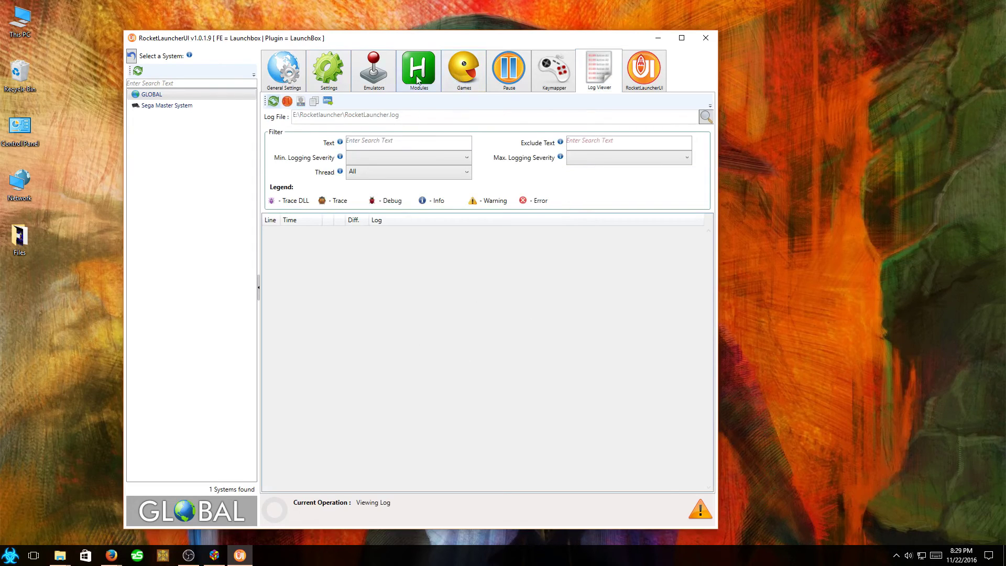
{"action": "left_click", "coordinate": [454, 80]}
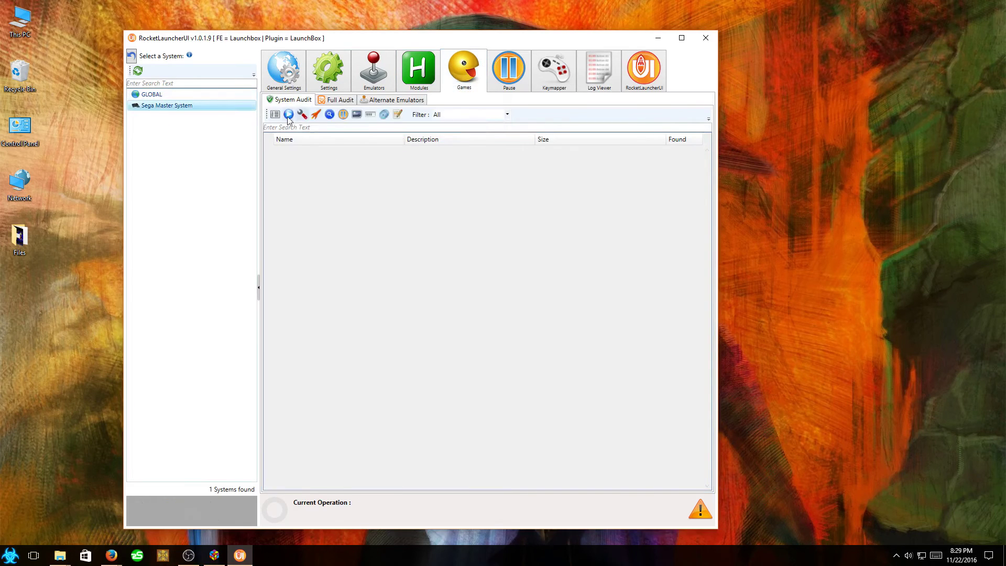
{"action": "left_click", "coordinate": [303, 186]}
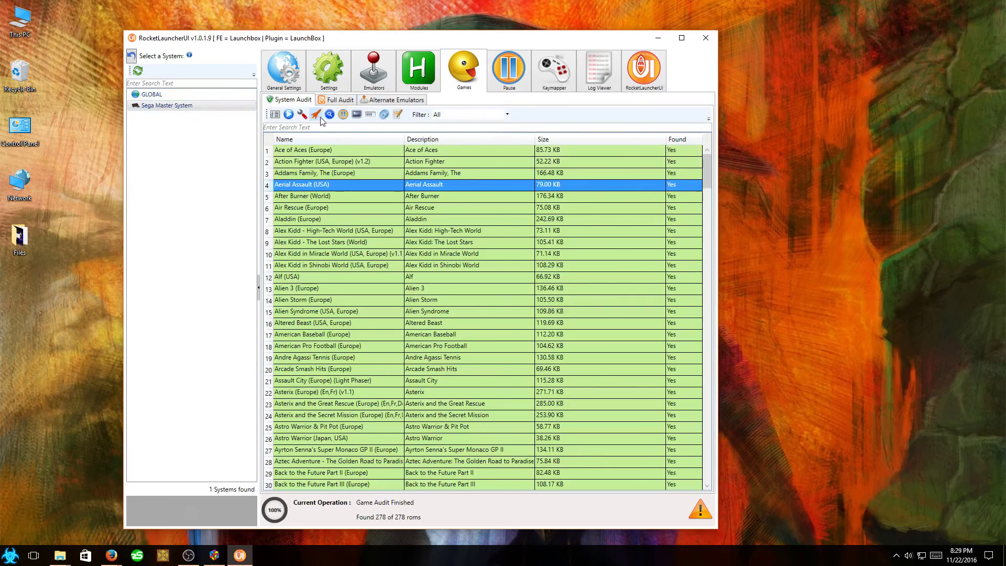
{"action": "left_click", "coordinate": [316, 116]}
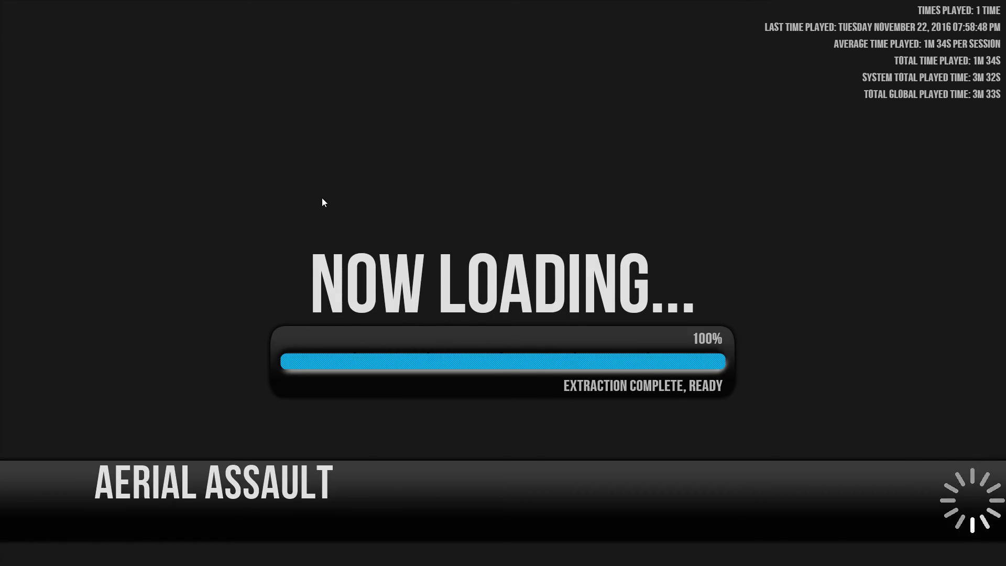
{"action": "key", "text": "Escape"}
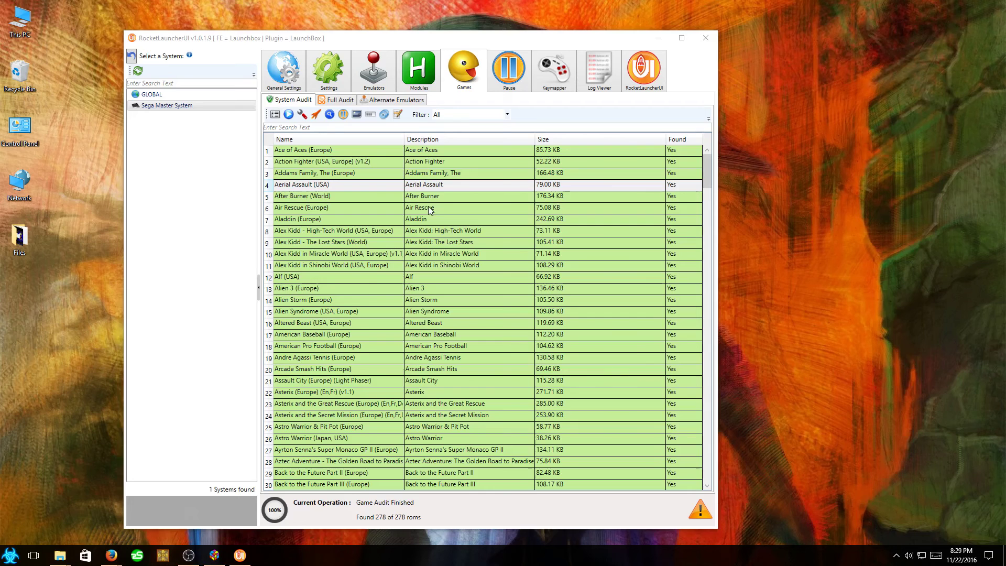
Load the RocketLauncher log from the Aerial Assault launch and look through its entries.
{"action": "left_click", "coordinate": [599, 75]}
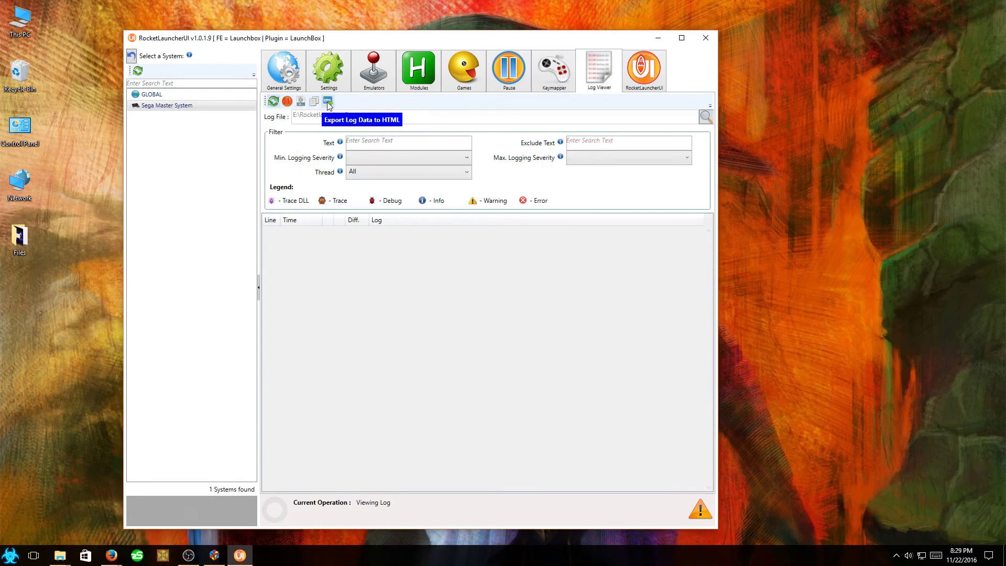
{"action": "left_click", "coordinate": [272, 102]}
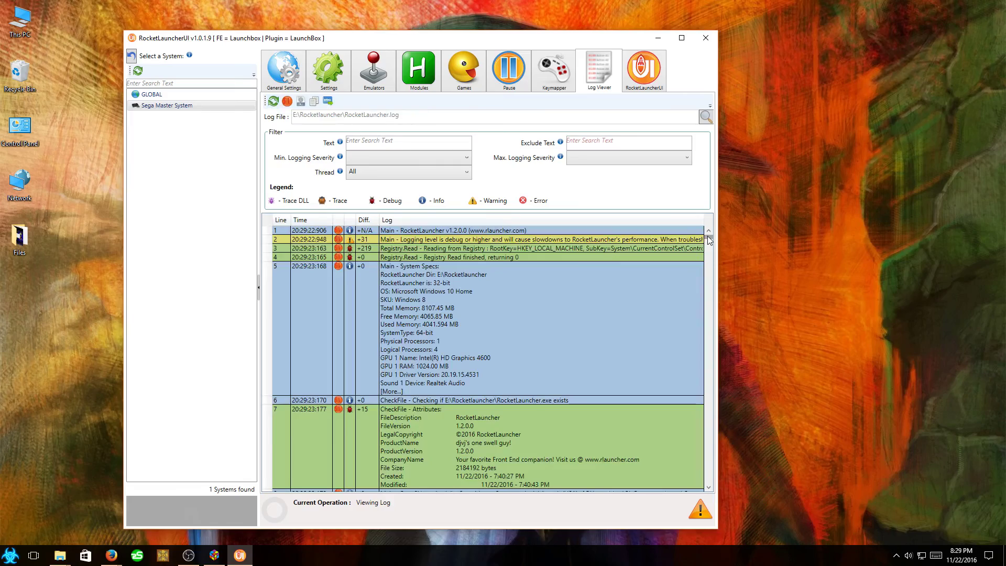
{"action": "left_click_drag", "start_coordinate": [709, 241], "coordinate": [708, 347]}
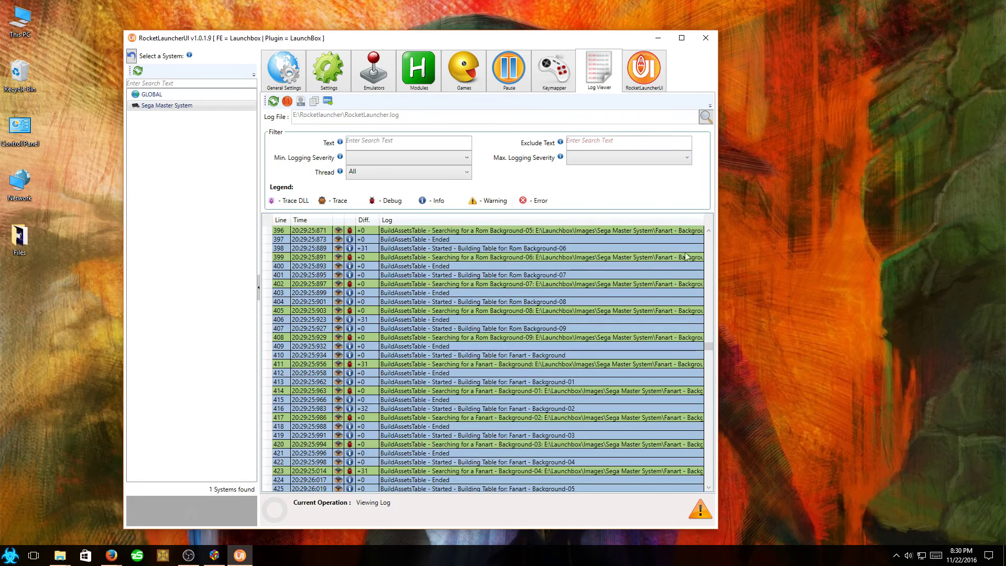
{"action": "left_click_drag", "start_coordinate": [710, 348], "coordinate": [710, 233]}
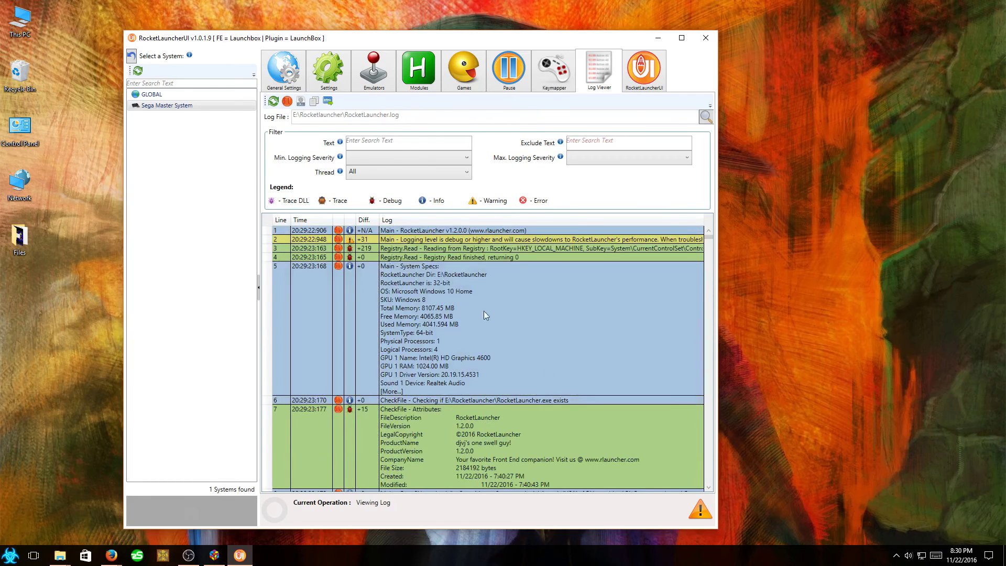
Set the Logging Level to Off in the RocketLauncher general settings.
{"action": "left_click", "coordinate": [289, 74]}
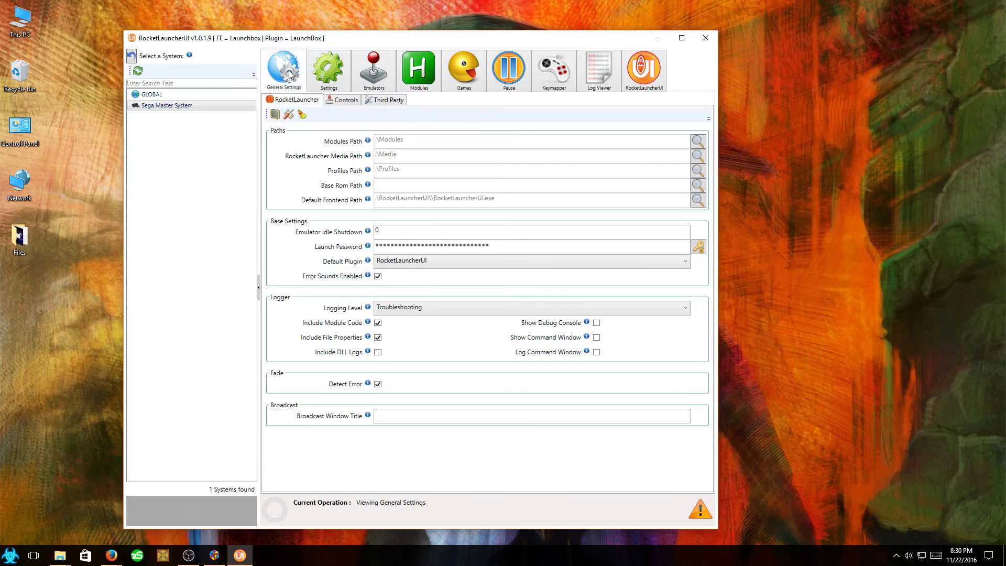
{"action": "left_click", "coordinate": [394, 311]}
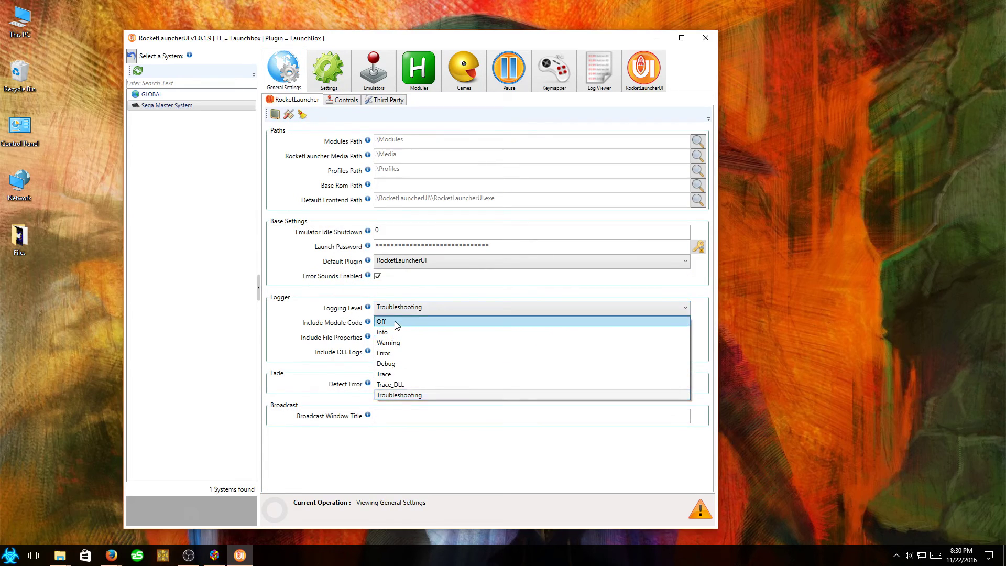
{"action": "left_click", "coordinate": [394, 321]}
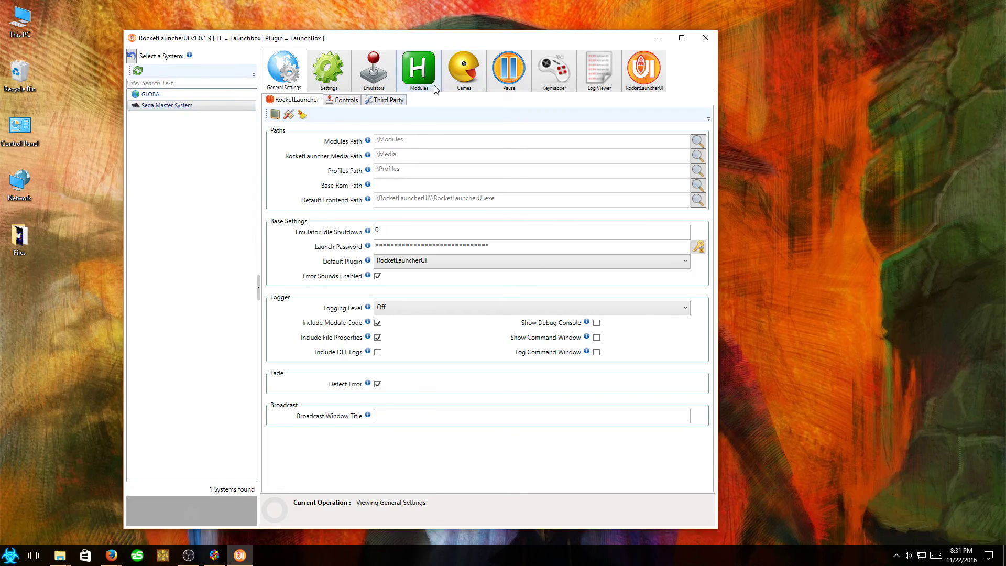
Review the frontend list and the general, main, emulator and module settings for the Sega Master System.
{"action": "left_click", "coordinate": [649, 74]}
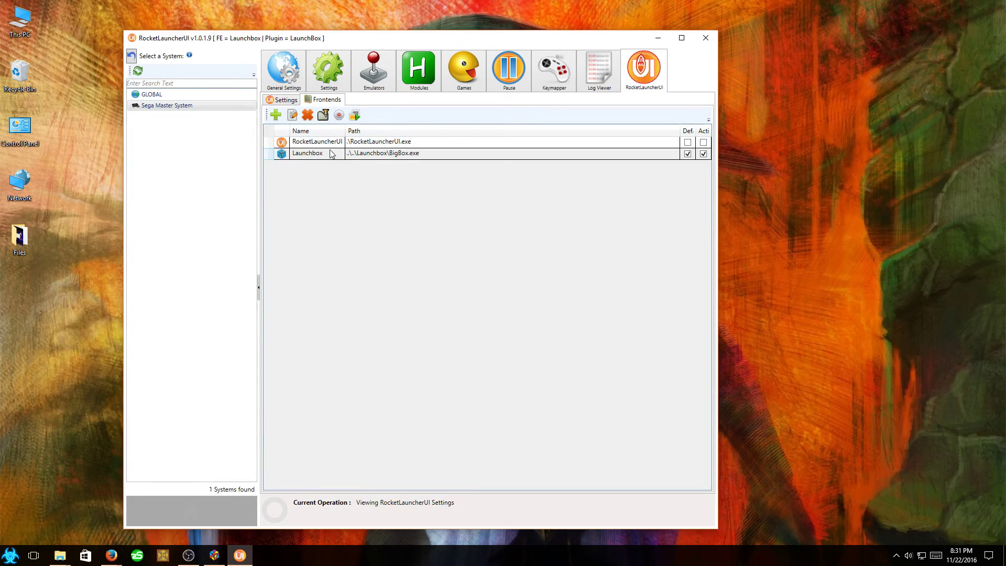
{"action": "left_click", "coordinate": [380, 155]}
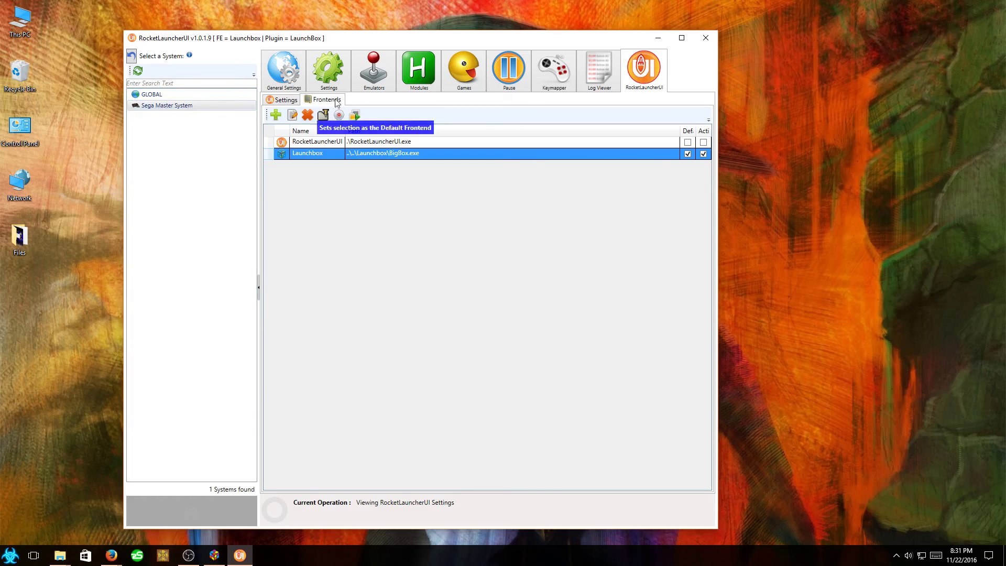
{"action": "left_click", "coordinate": [376, 75]}
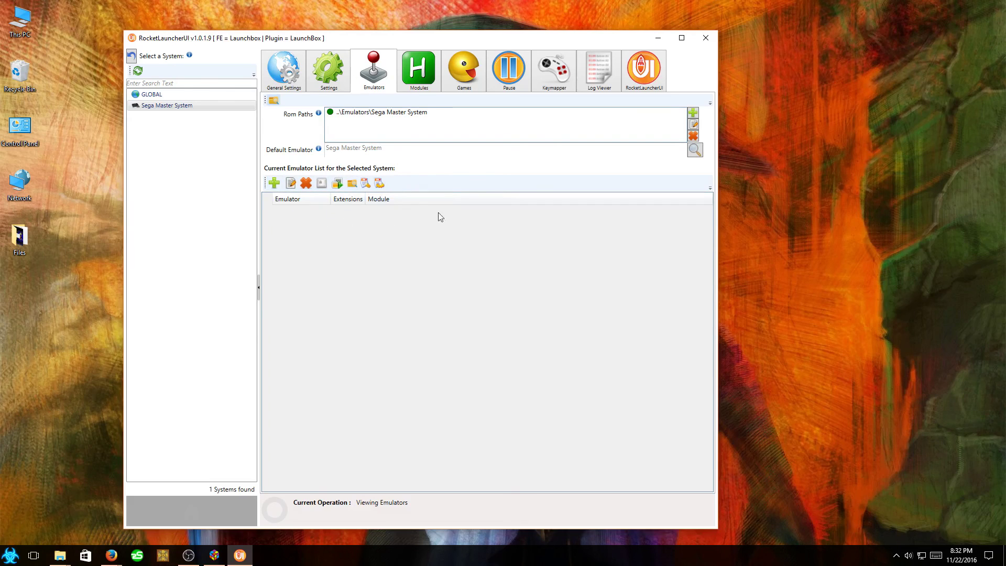
{"action": "left_click", "coordinate": [288, 71]}
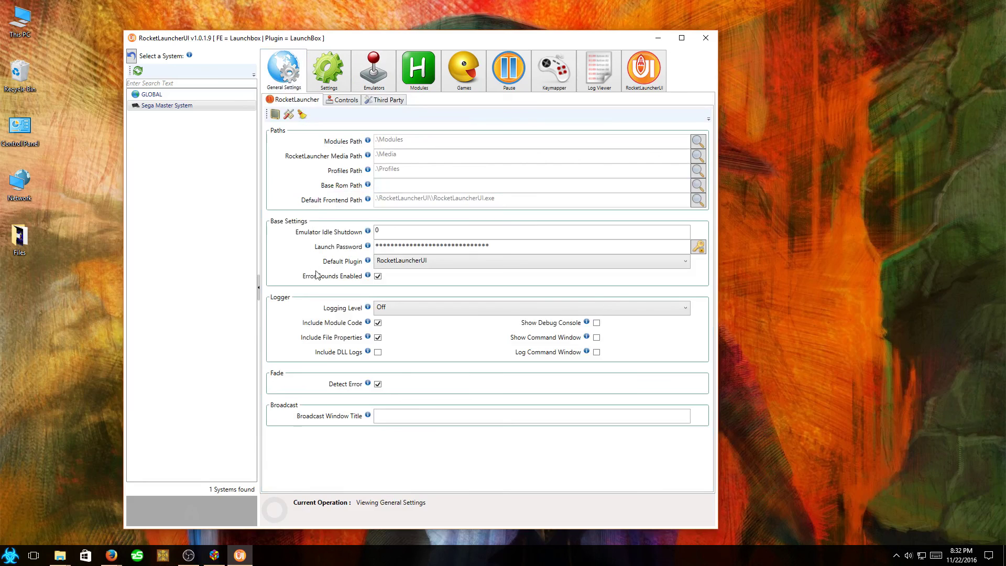
{"action": "left_click", "coordinate": [337, 79]}
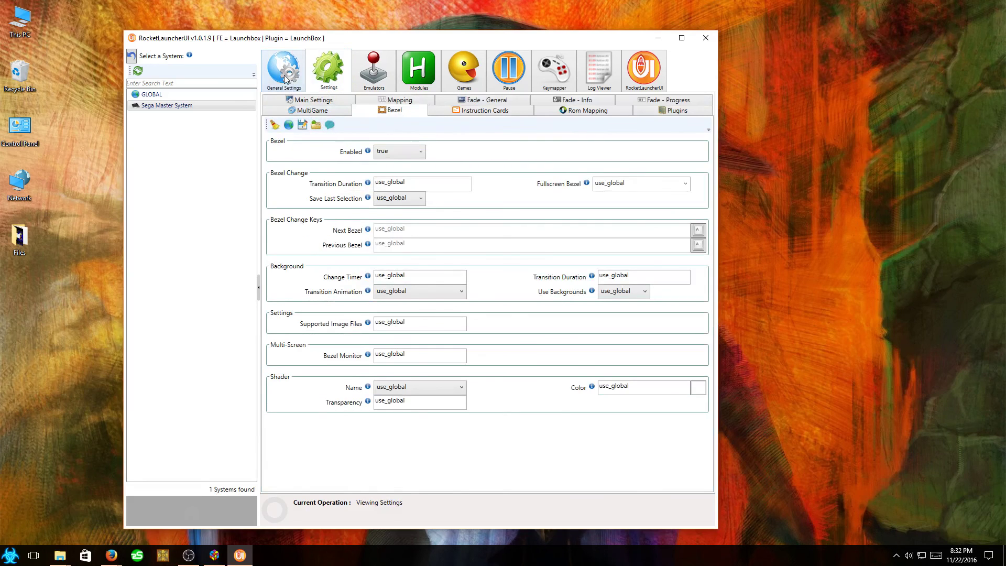
{"action": "left_click", "coordinate": [306, 100]}
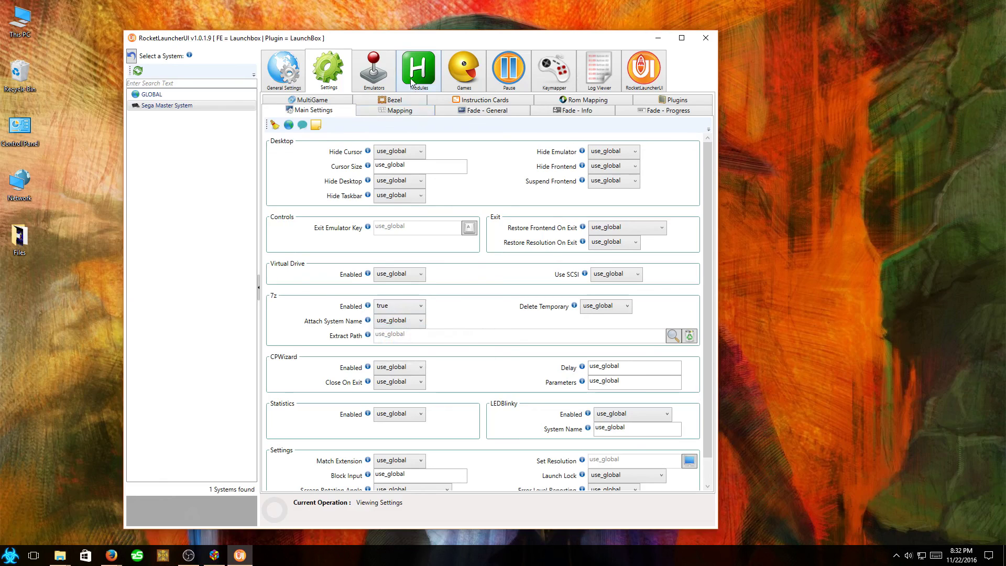
{"action": "left_click", "coordinate": [369, 84]}
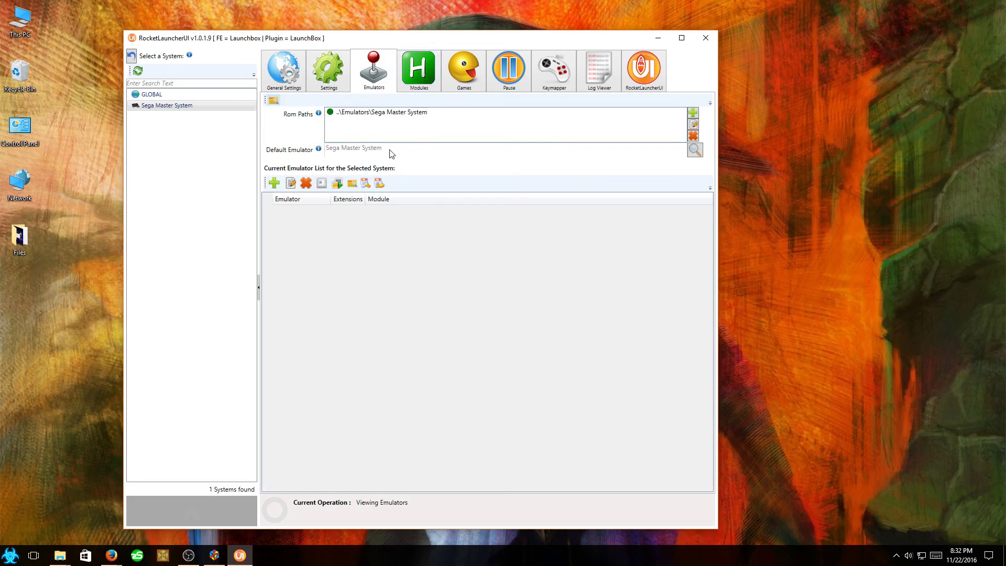
{"action": "left_click", "coordinate": [419, 77]}
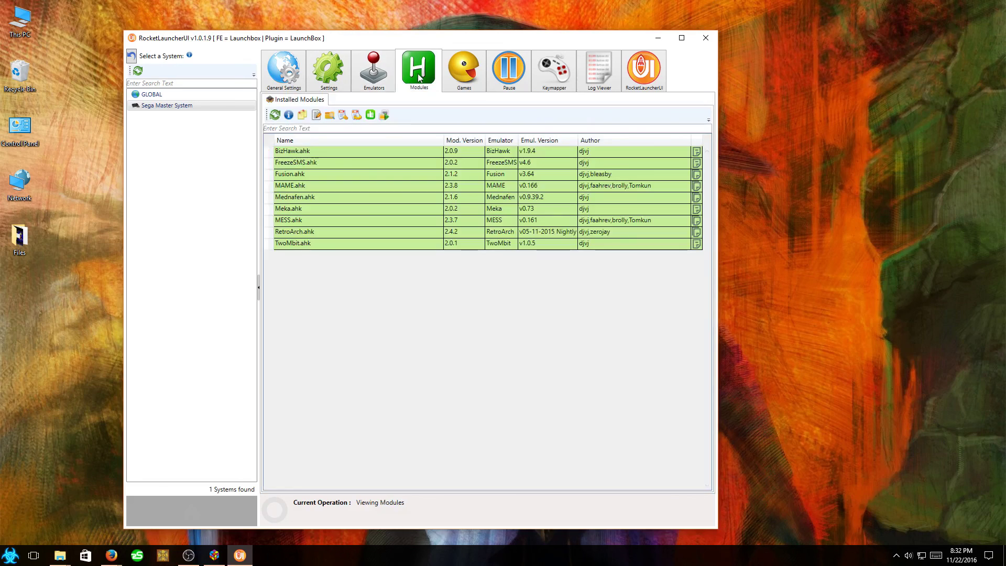
Audit the Sega Master System games again and select After Burner (World) in the list.
{"action": "left_click", "coordinate": [481, 87]}
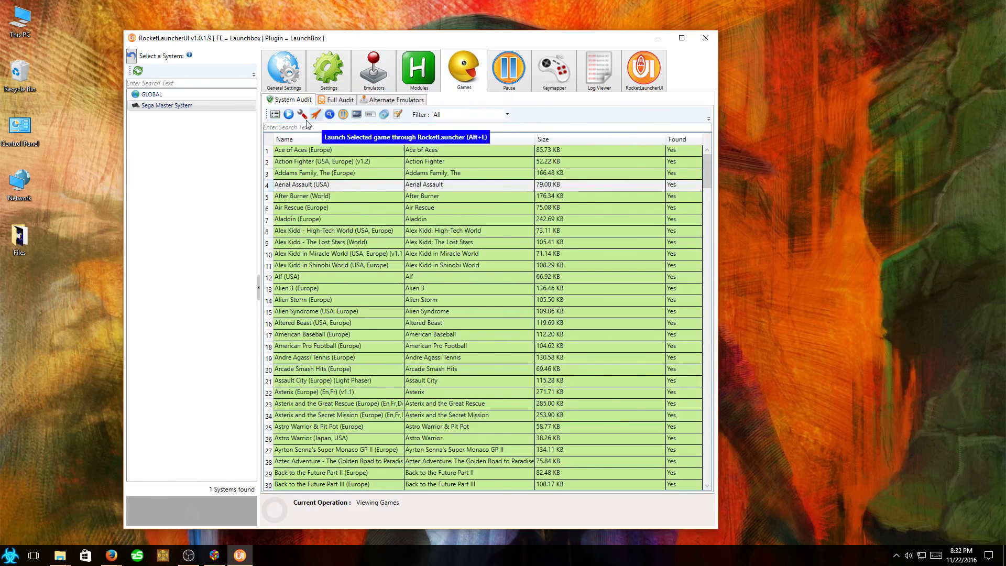
{"action": "left_click", "coordinate": [289, 116]}
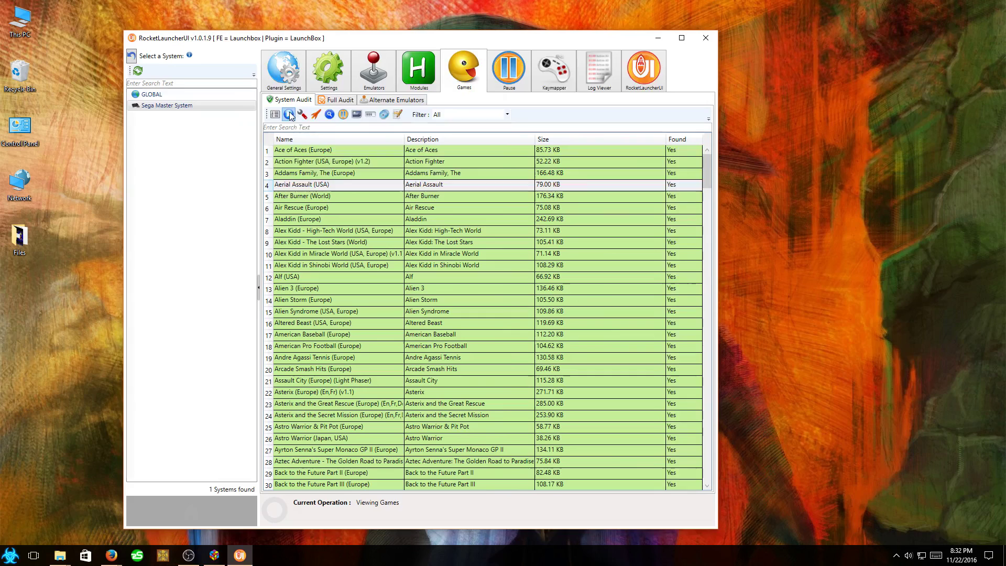
{"action": "left_click", "coordinate": [287, 198]}
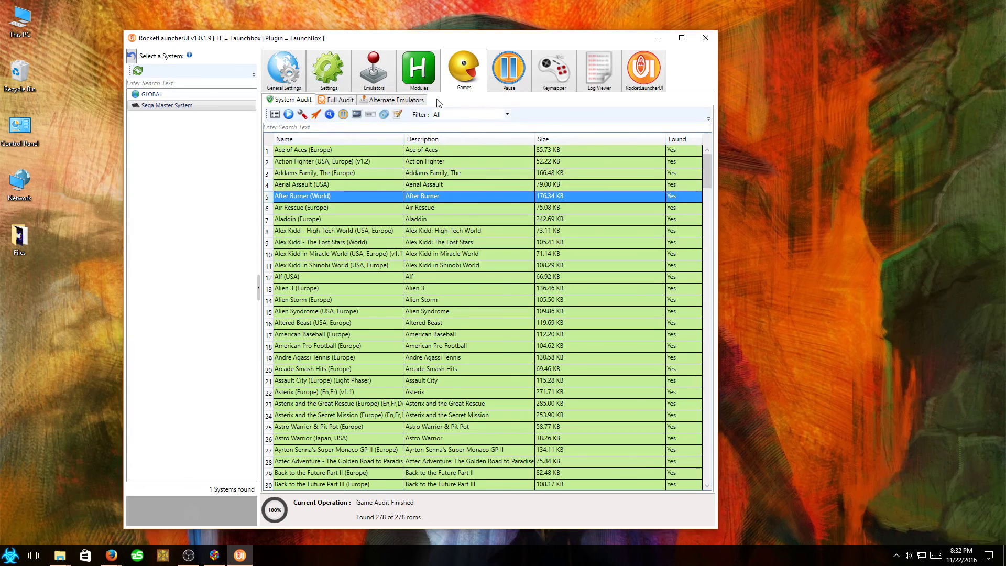
Compare the modules installed for the Sega Master System with the full global module list.
{"action": "left_click", "coordinate": [419, 74]}
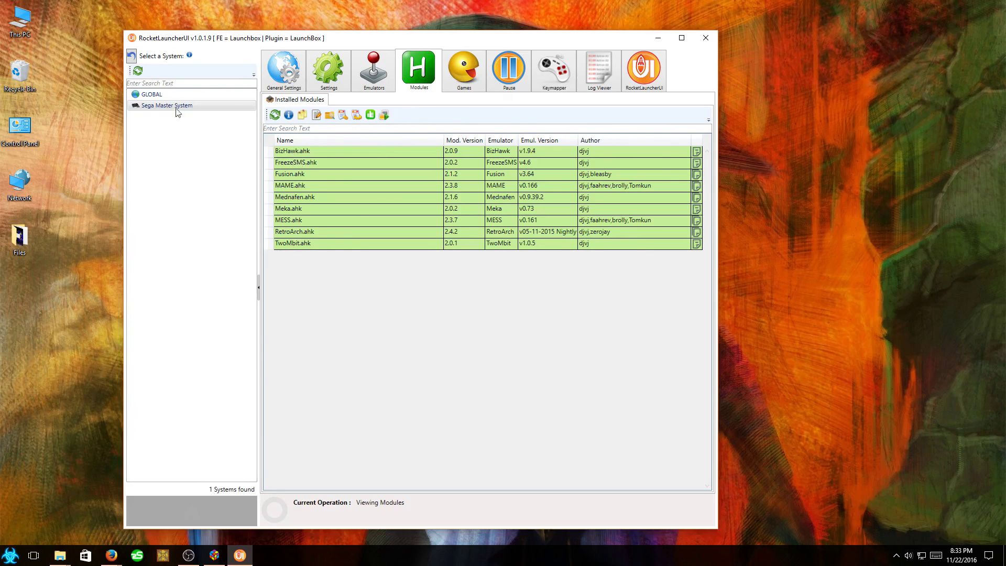
{"action": "left_click", "coordinate": [161, 94]}
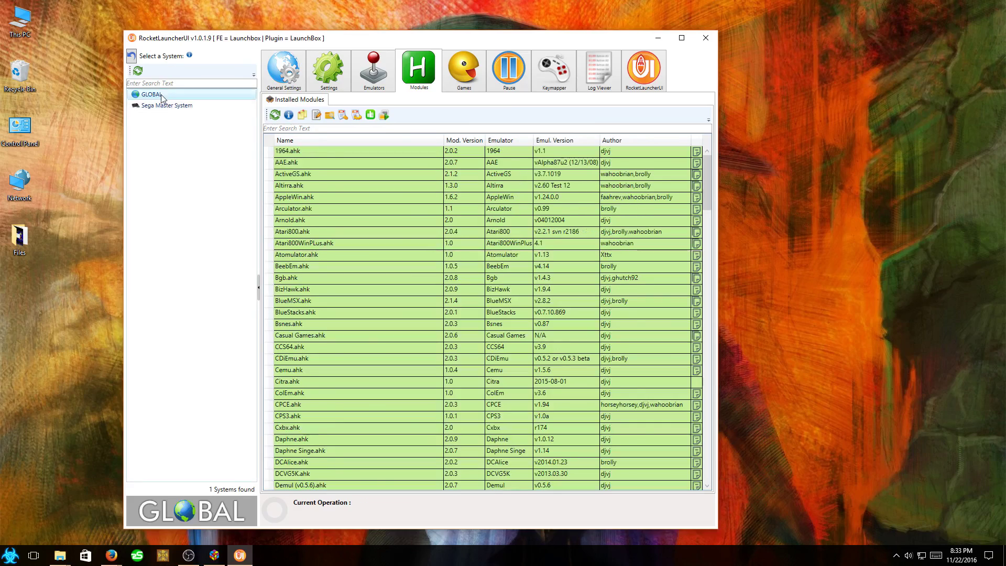
{"action": "left_click_drag", "start_coordinate": [707, 173], "coordinate": [713, 451]}
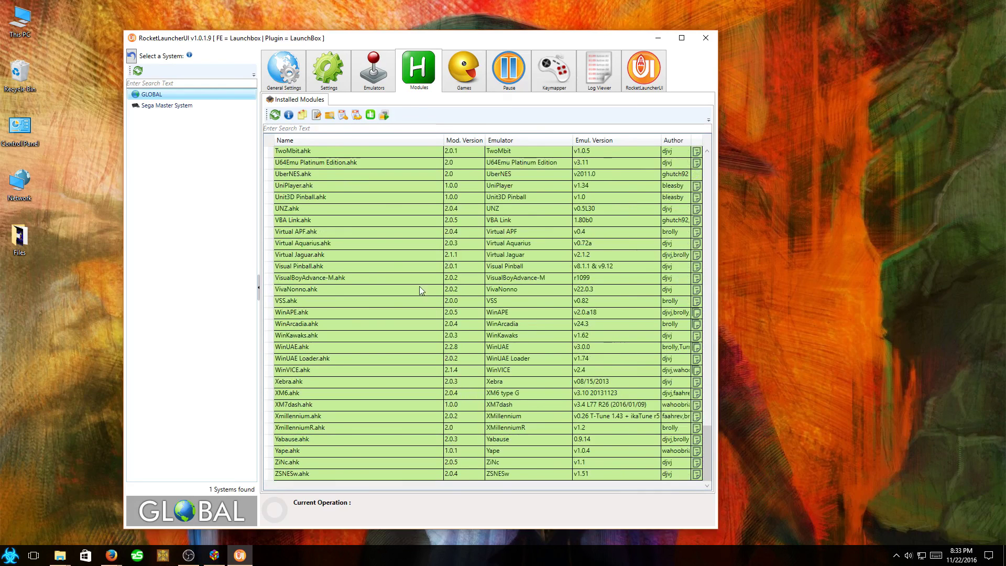
{"action": "left_click", "coordinate": [159, 106]}
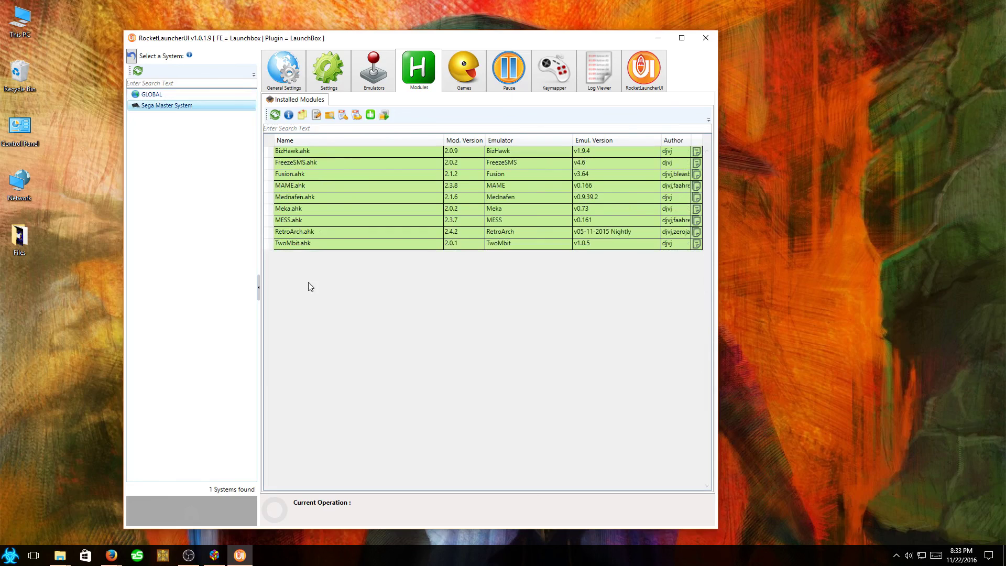
Open the notes of the RetroArch.ahk module, read through them and close them.
{"action": "left_click", "coordinate": [292, 232]}
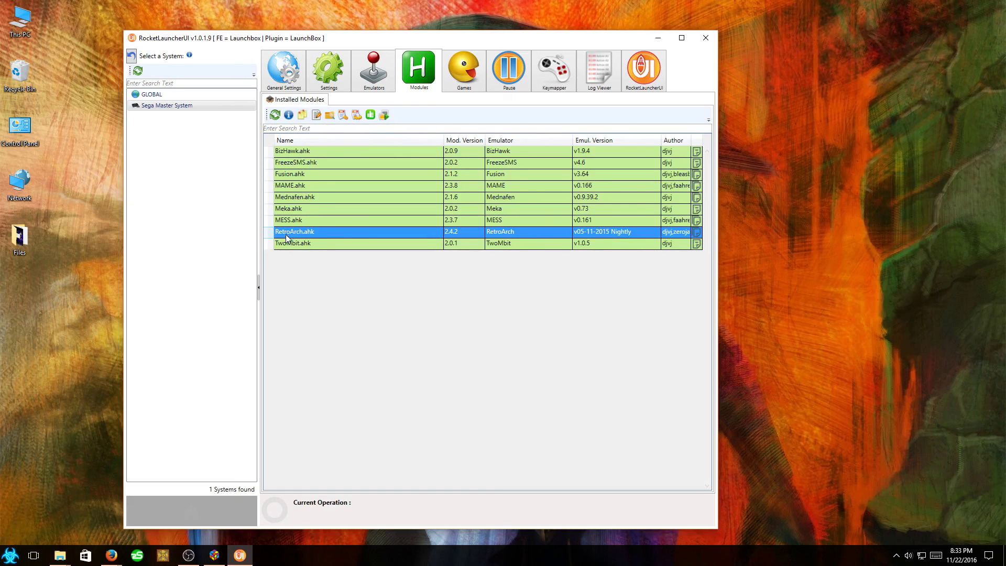
{"action": "left_click", "coordinate": [302, 120]}
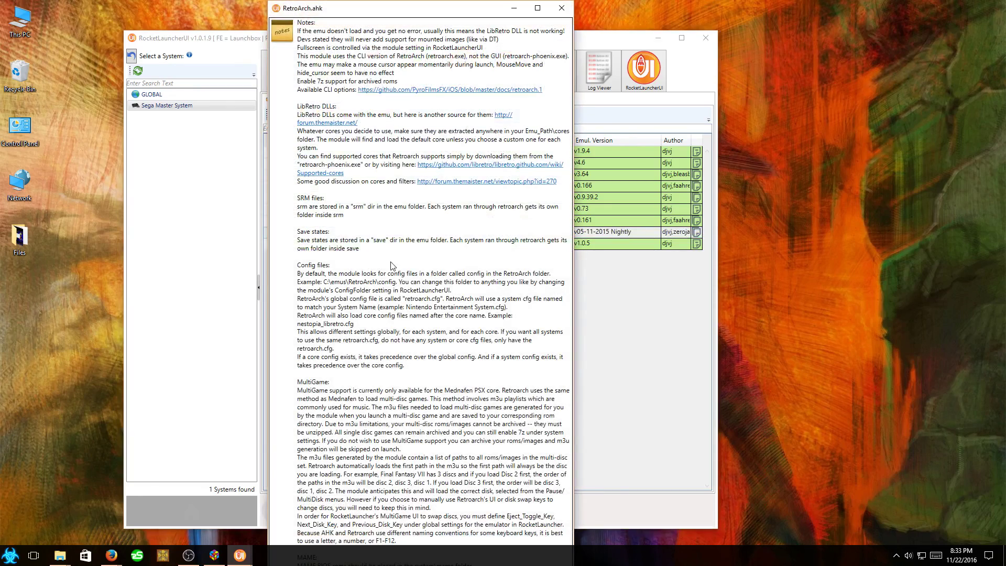
{"action": "scroll", "coordinate": [393, 266], "scroll_direction": "down", "scroll_amount": 5}
{"action": "scroll", "coordinate": [393, 266], "scroll_direction": "down", "scroll_amount": 13}
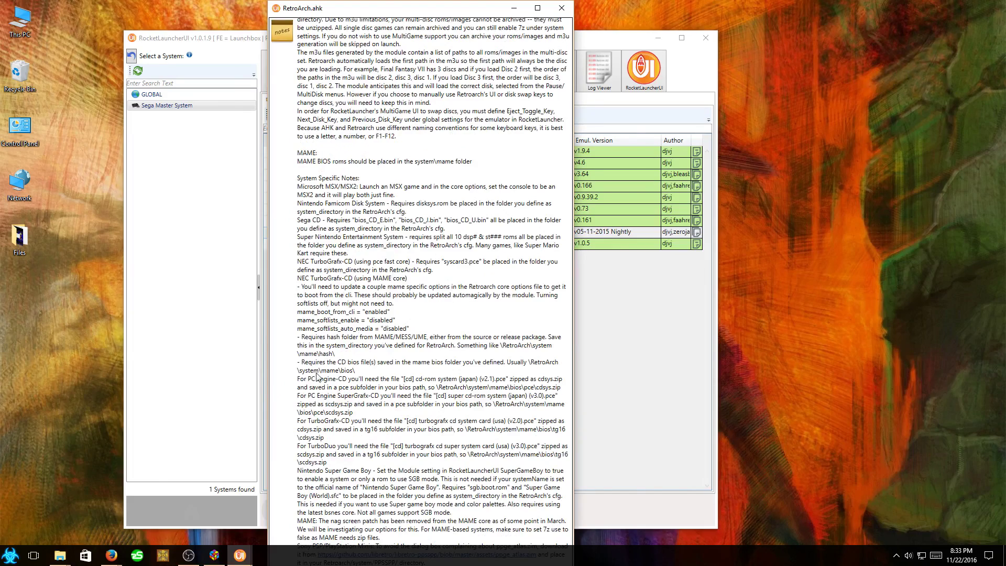
{"action": "scroll", "coordinate": [321, 375], "scroll_direction": "up", "scroll_amount": 5}
{"action": "scroll", "coordinate": [329, 365], "scroll_direction": "up", "scroll_amount": 11}
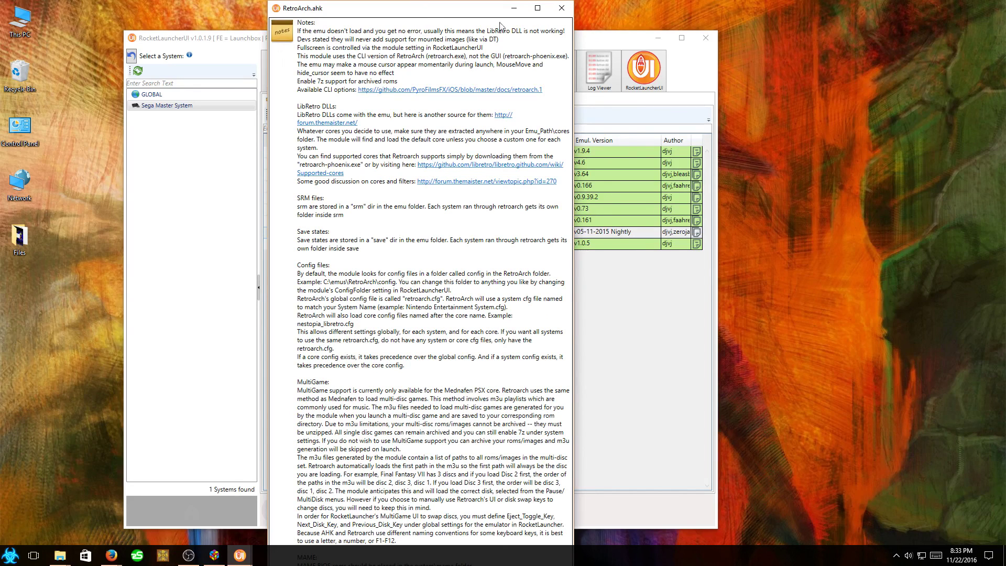
{"action": "left_click", "coordinate": [561, 8]}
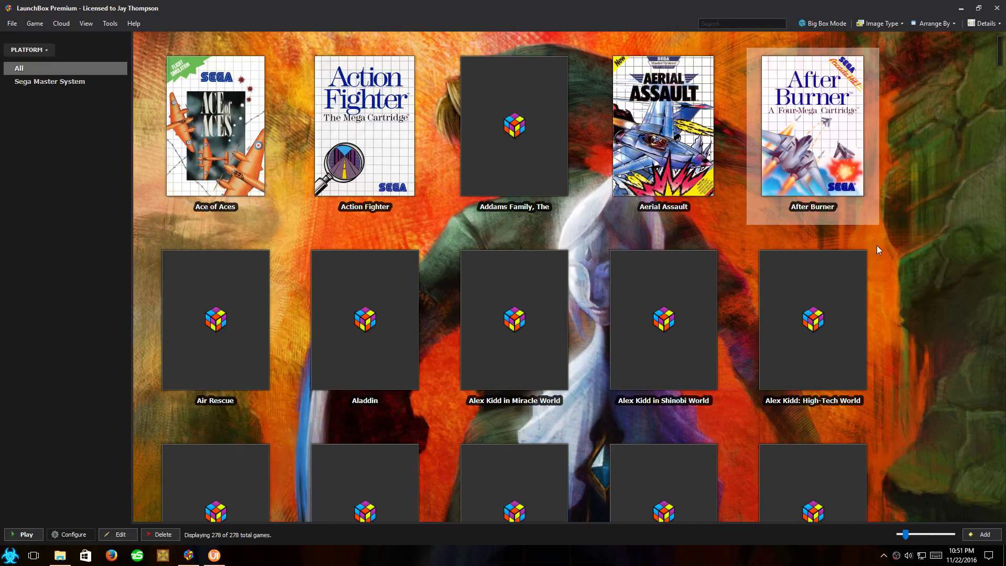
Switch to LaunchBox and launch After Burner to test the RocketLauncher setup from the frontend.
{"action": "double_click", "coordinate": [809, 163]}
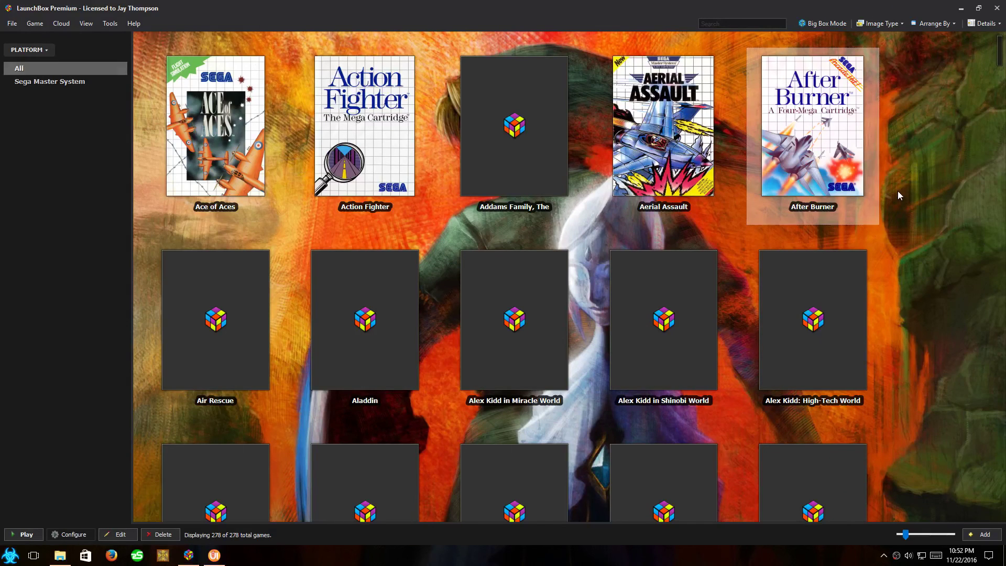